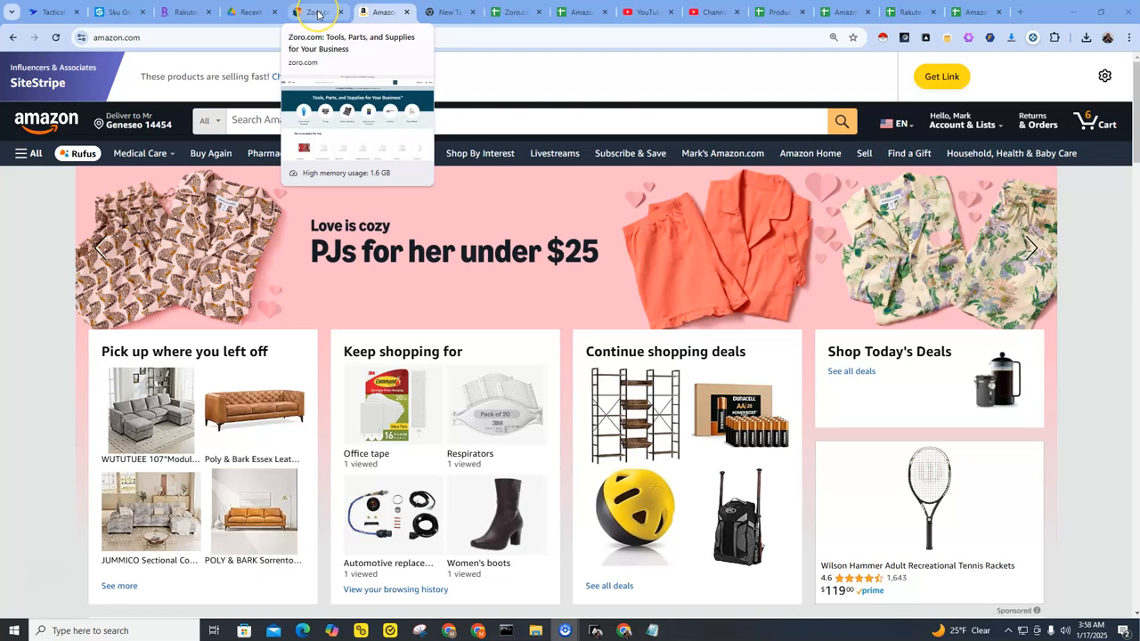
Review the candidate supplier sources: the Zoro homepage, Tactical Arbitrage's supported sites, SkuGrid's top supported suppliers and Rakuten's store list.
{"action": "left_click", "coordinate": [318, 13]}
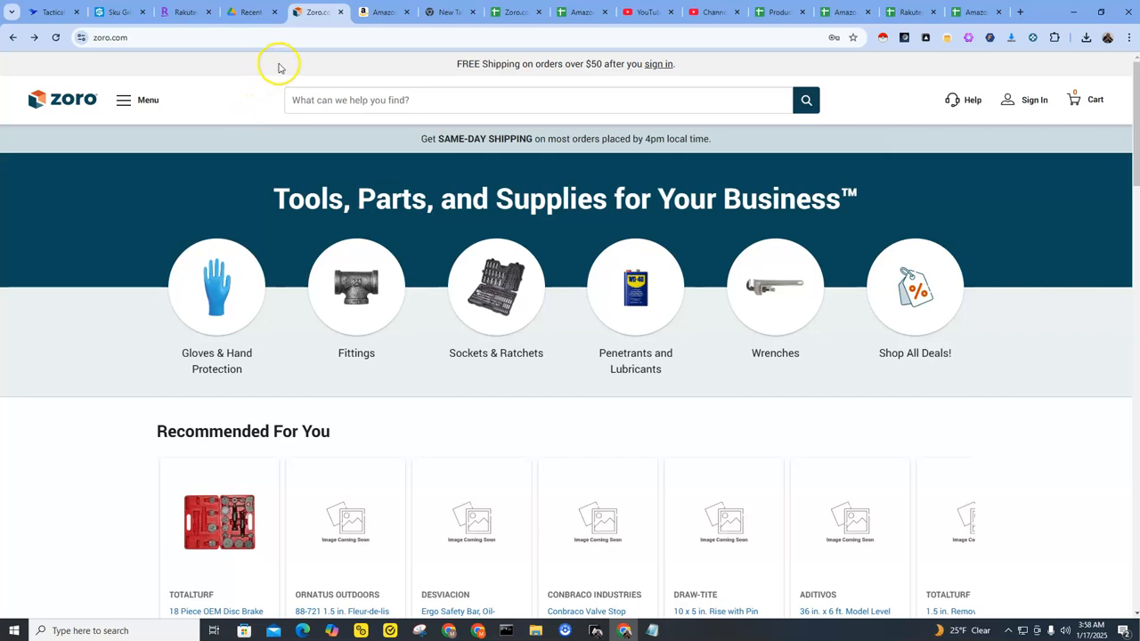
{"action": "left_click", "coordinate": [49, 11]}
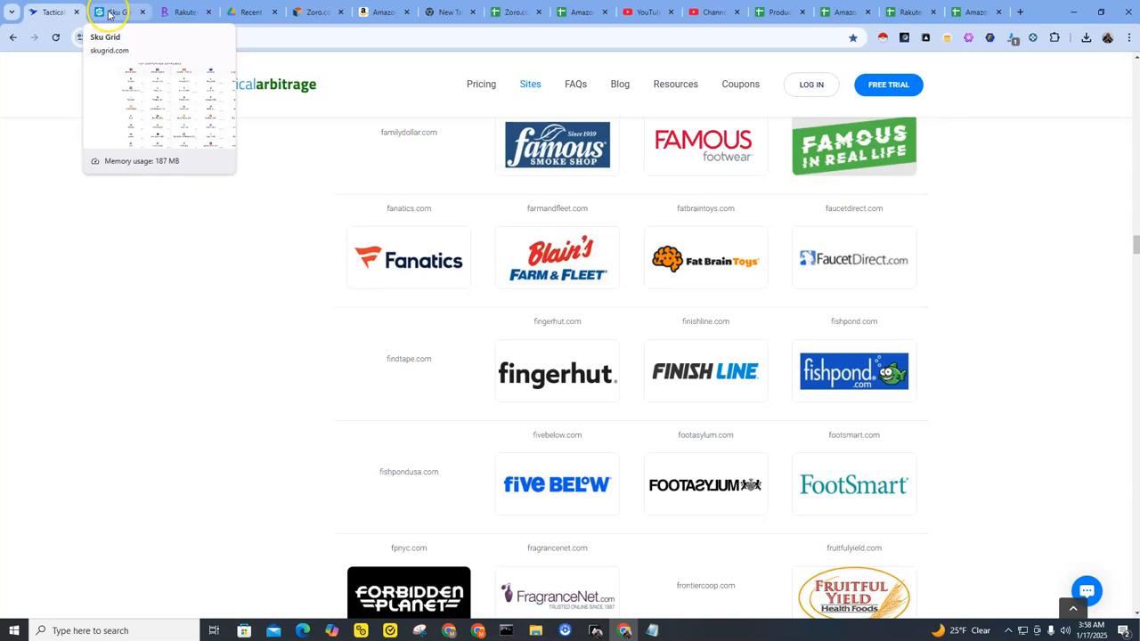
{"action": "left_click", "coordinate": [109, 12]}
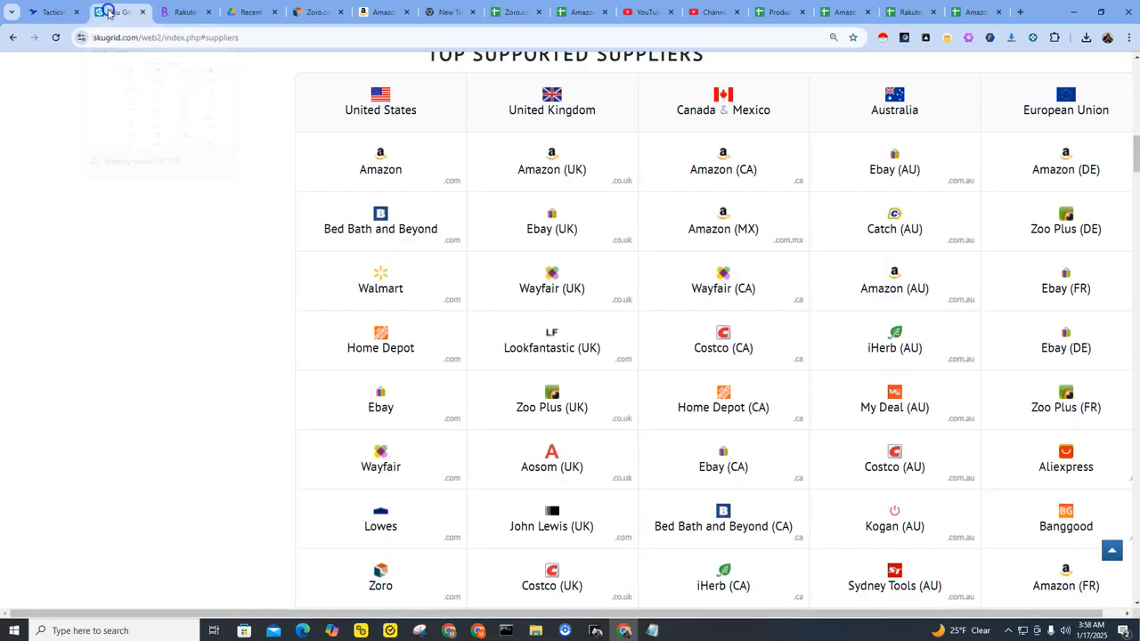
{"action": "left_click", "coordinate": [178, 16]}
{"action": "left_click", "coordinate": [116, 18]}
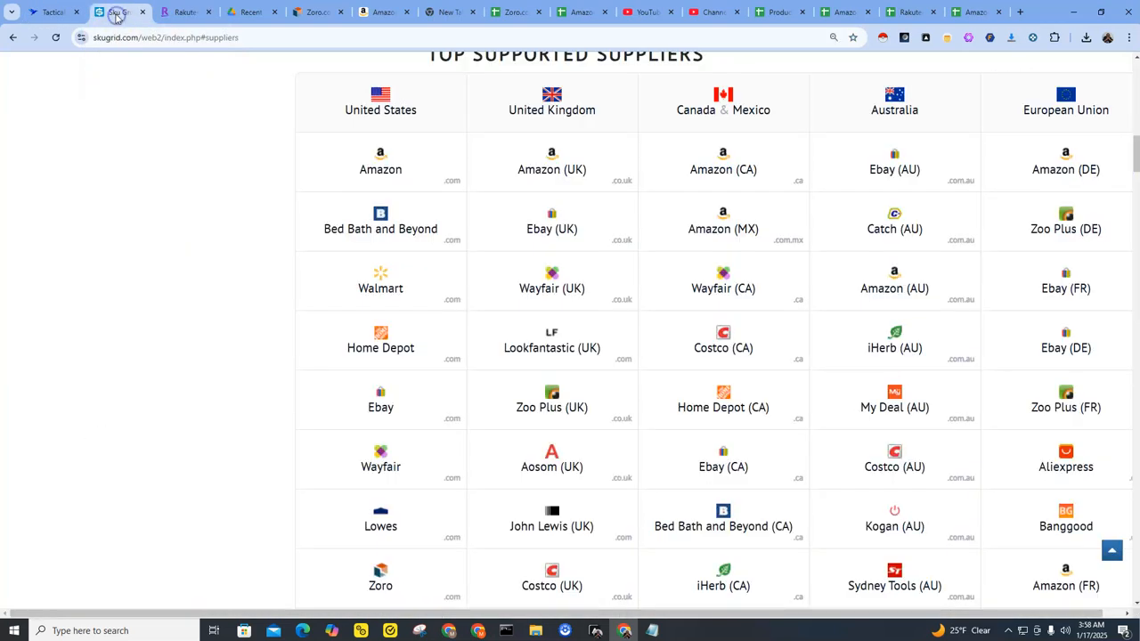
{"action": "left_click", "coordinate": [185, 16]}
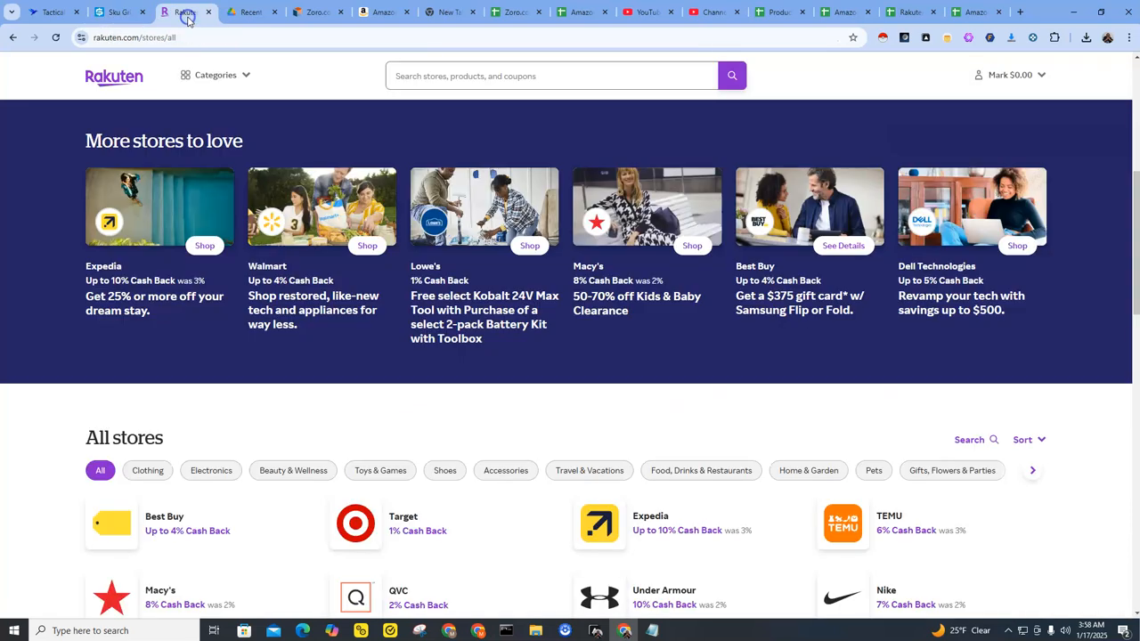
Copy the title "18 Piece OEM Disc Brake Caliper Set" from the Recommended For You products on the Zoro homepage.
{"action": "left_click", "coordinate": [306, 13]}
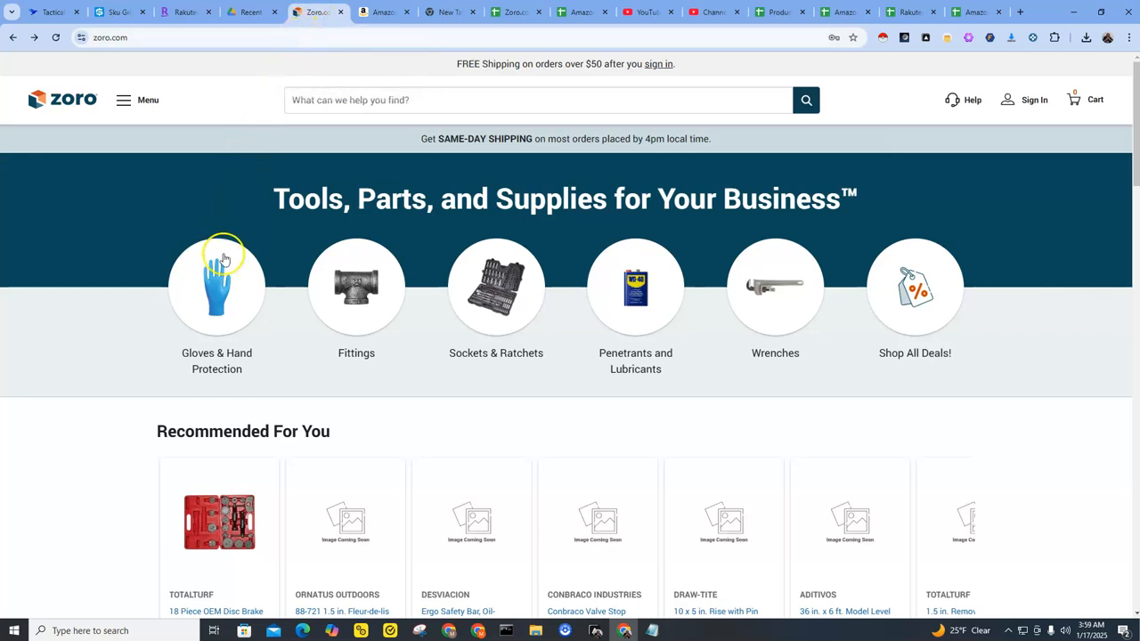
{"action": "scroll", "coordinate": [223, 259], "scroll_direction": "down", "scroll_amount": 3}
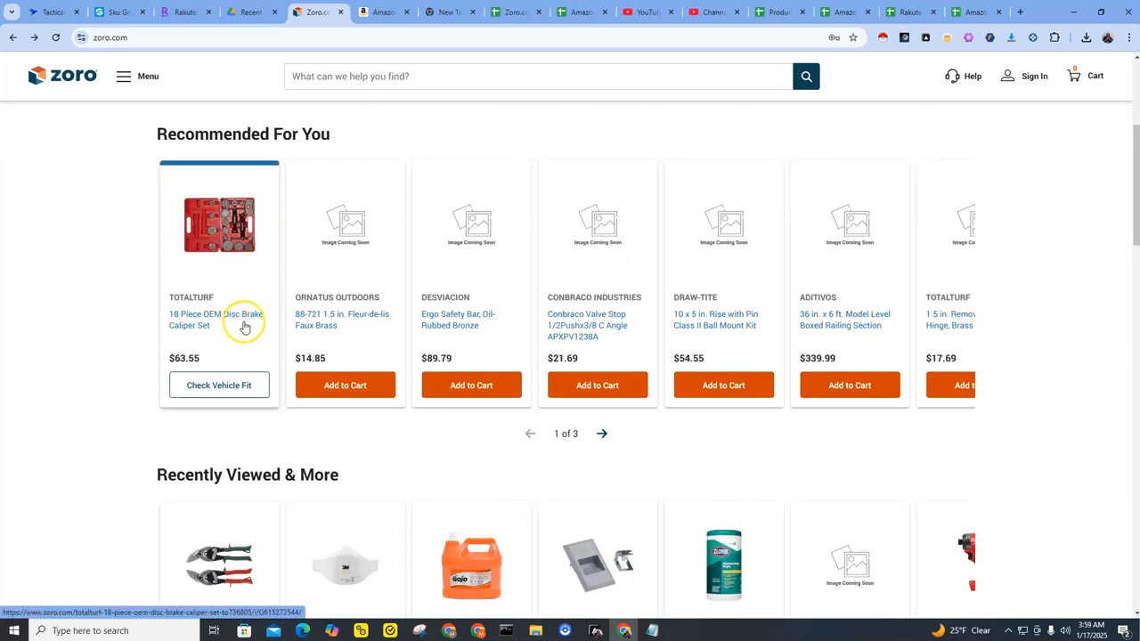
{"action": "scroll", "coordinate": [374, 374], "scroll_direction": "down", "scroll_amount": 2}
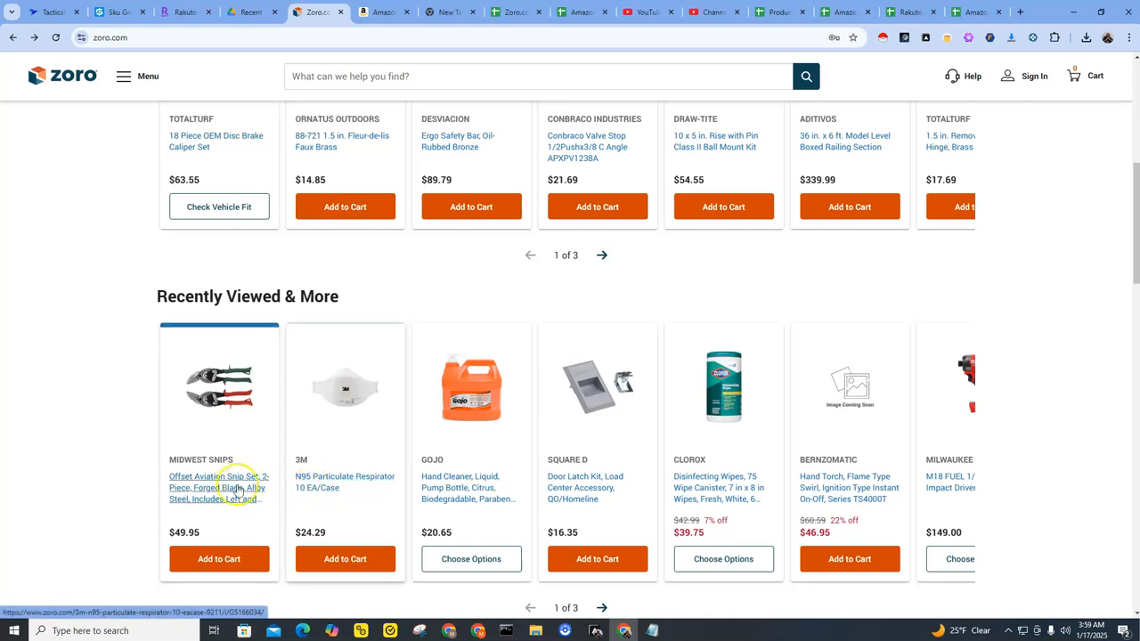
{"action": "scroll", "coordinate": [276, 374], "scroll_direction": "up", "scroll_amount": 1}
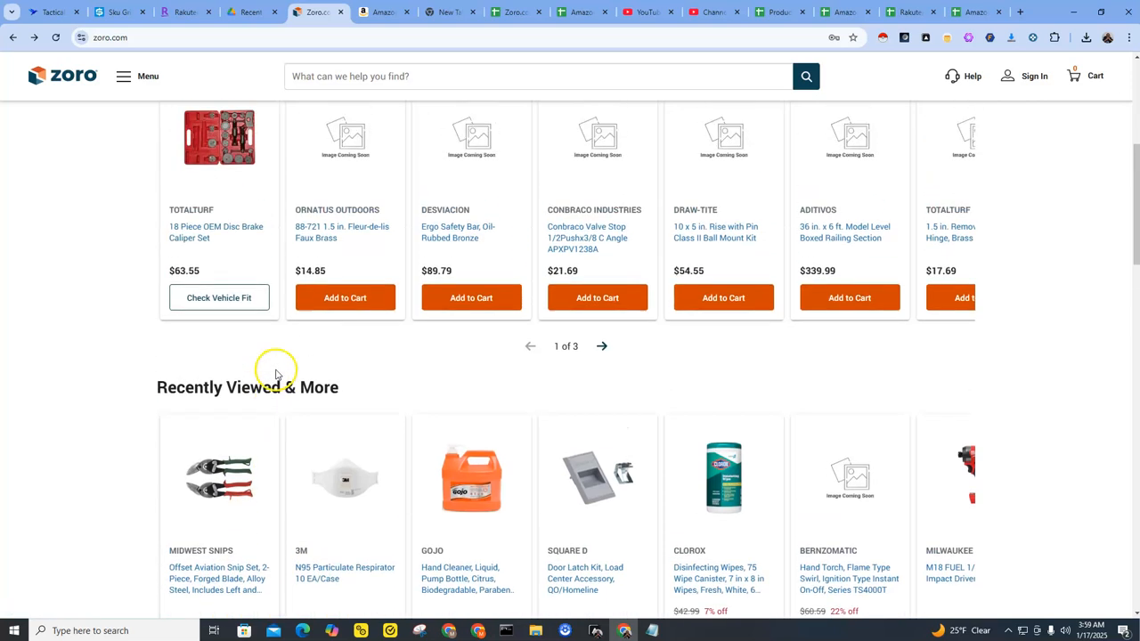
{"action": "scroll", "coordinate": [277, 374], "scroll_direction": "up", "scroll_amount": 1}
{"action": "left_click_drag", "start_coordinate": [223, 336], "coordinate": [169, 319]}
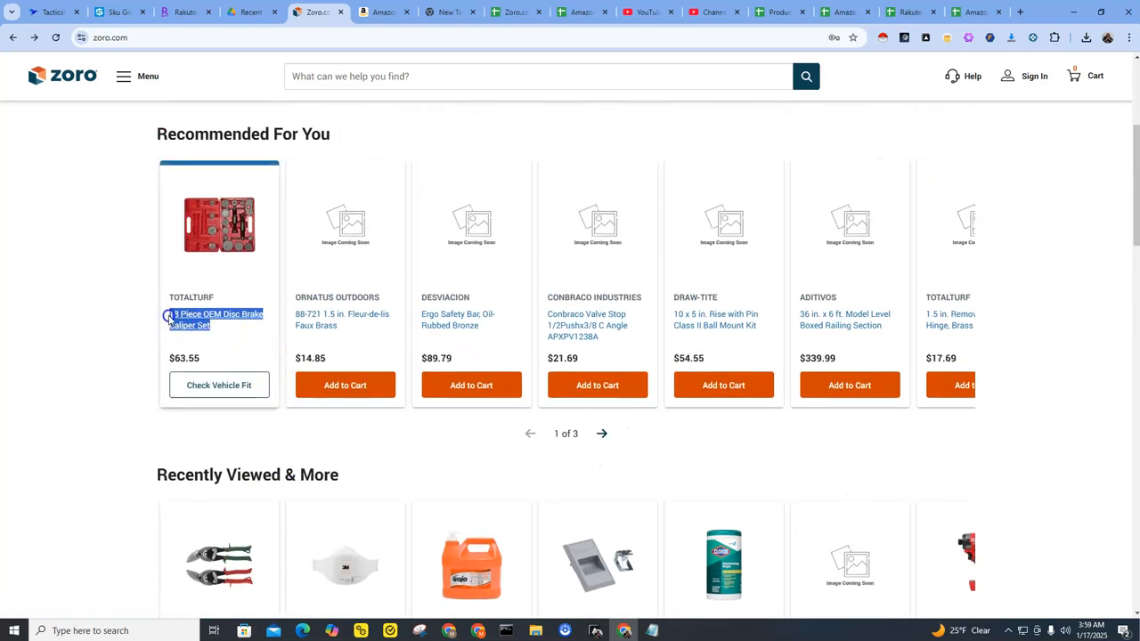
{"action": "right_click", "coordinate": [190, 326]}
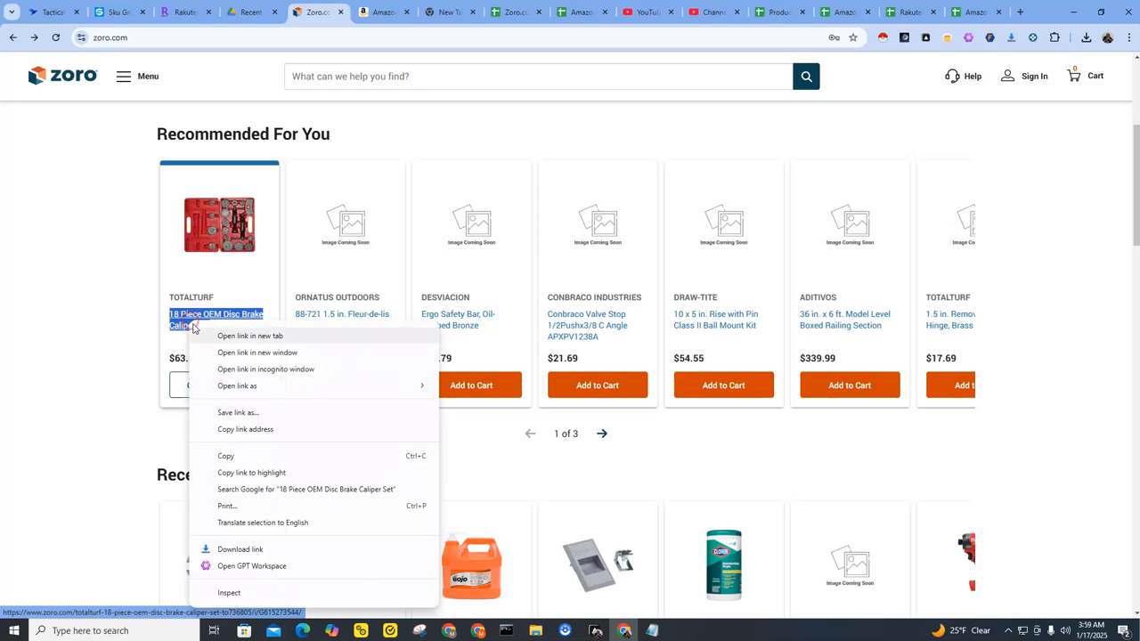
{"action": "left_click", "coordinate": [237, 454]}
Switch to Amazon and search for the copied title "18 Piece OEM Disc Brake Caliper Set".
{"action": "left_click", "coordinate": [373, 9]}
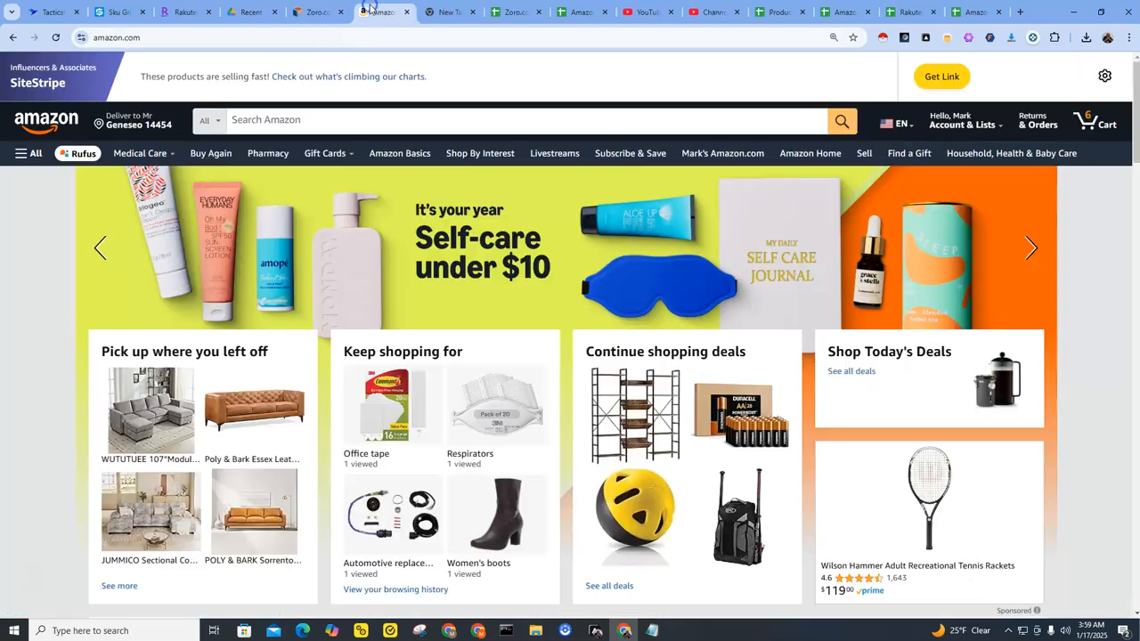
{"action": "left_click", "coordinate": [249, 119]}
{"action": "right_click", "coordinate": [267, 119]}
{"action": "left_click", "coordinate": [318, 240]}
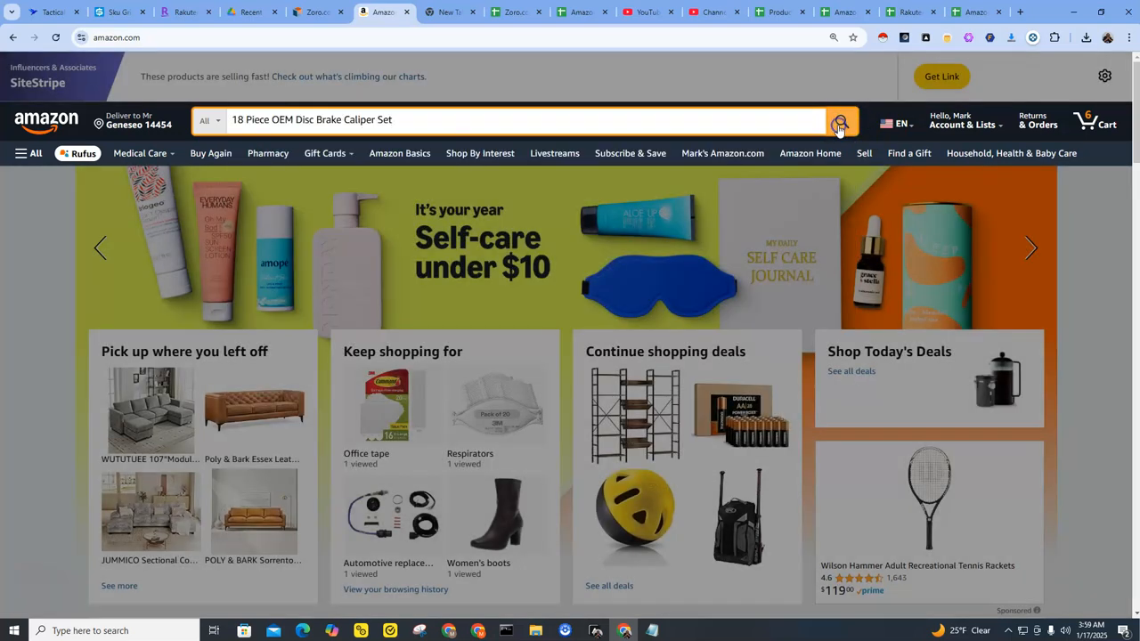
{"action": "left_click", "coordinate": [843, 122]}
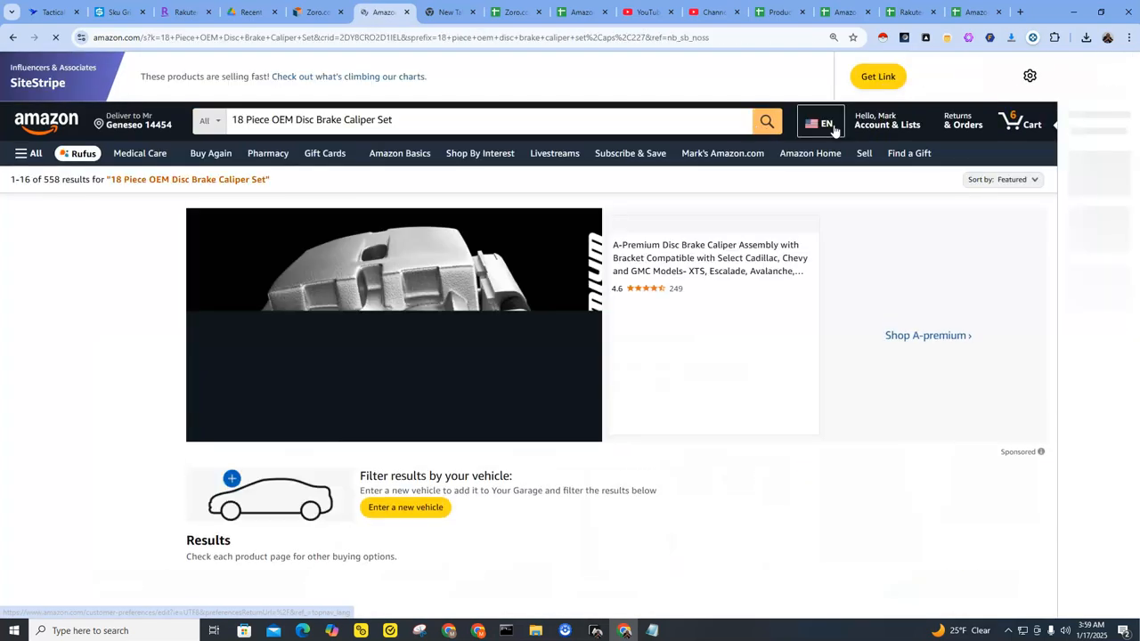
Compare the Amazon results for the brake caliper set with the product and price listed on Zoro.
{"action": "scroll", "coordinate": [667, 223], "scroll_direction": "down", "scroll_amount": 2}
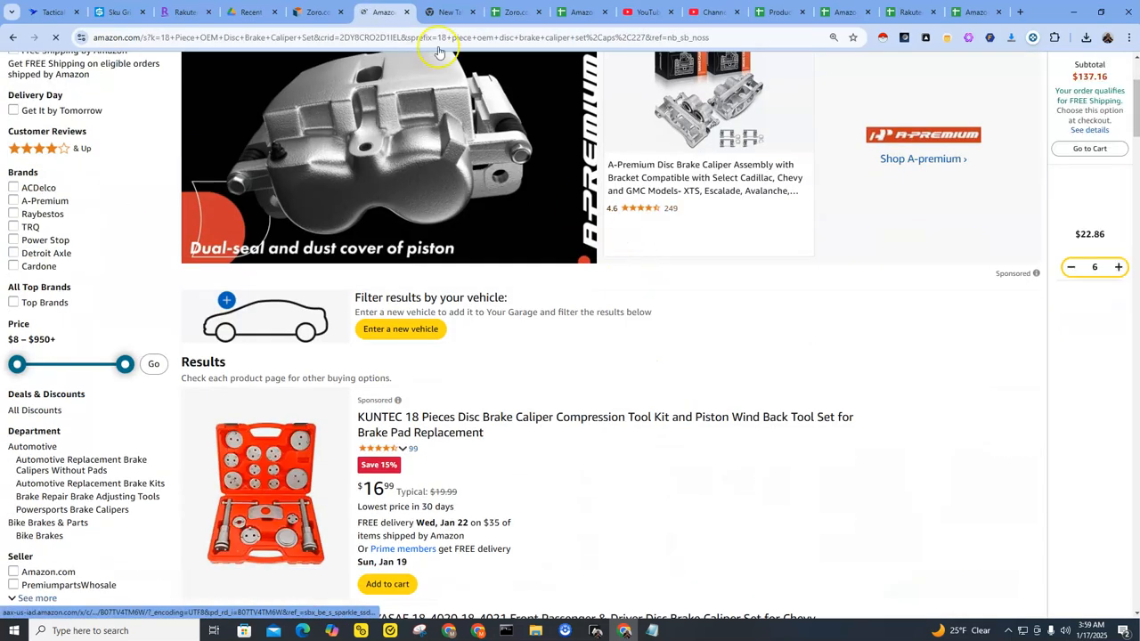
{"action": "left_click", "coordinate": [317, 12]}
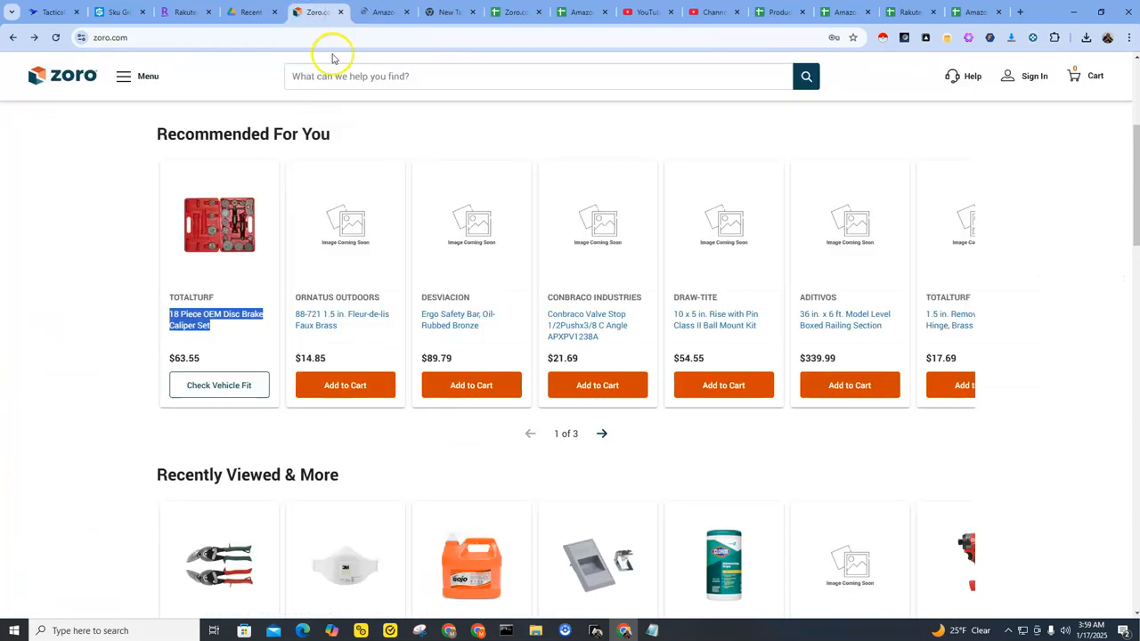
{"action": "left_click", "coordinate": [372, 12]}
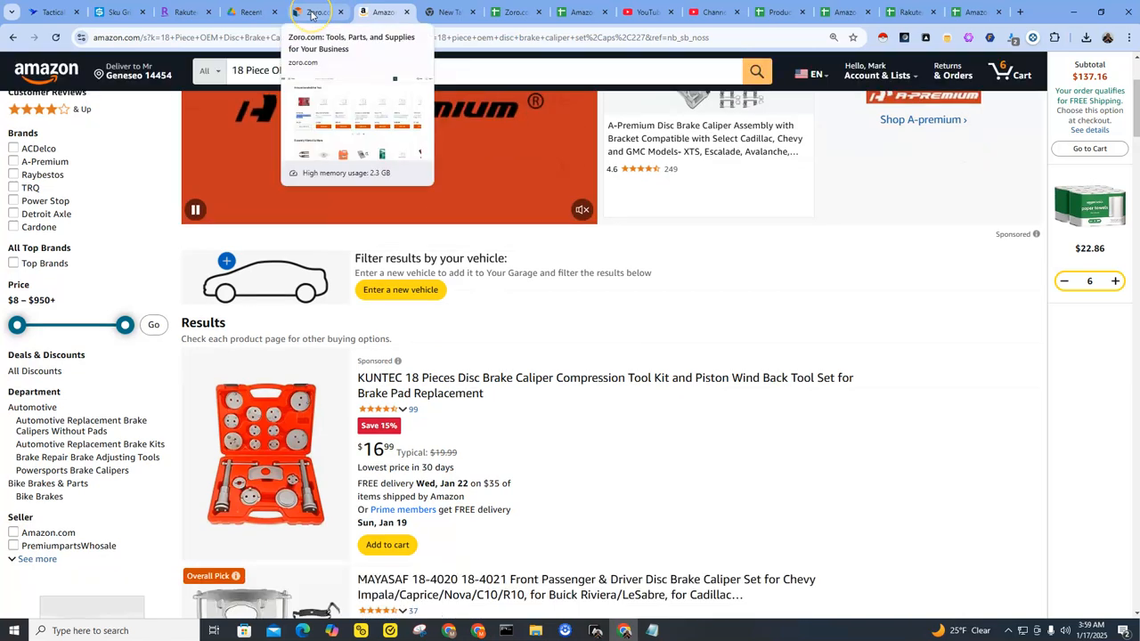
{"action": "scroll", "coordinate": [419, 374], "scroll_direction": "down", "scroll_amount": 3}
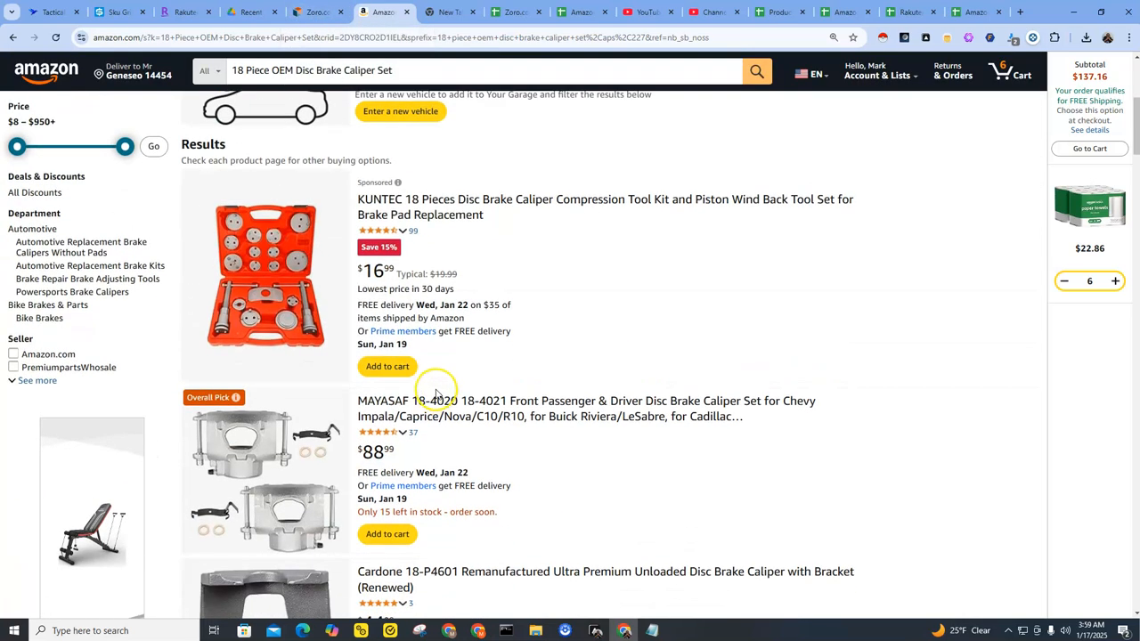
{"action": "scroll", "coordinate": [420, 335], "scroll_direction": "up", "scroll_amount": 1}
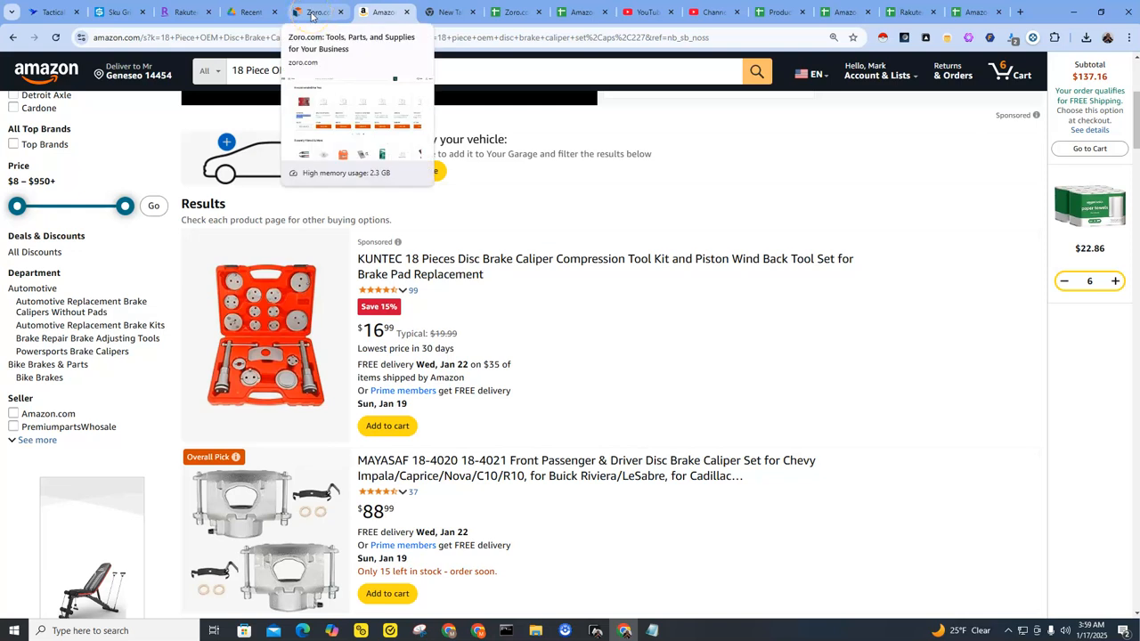
Examine the recently viewed products, featured categories, featured brands and footer links on the Zoro homepage.
{"action": "left_click", "coordinate": [311, 13]}
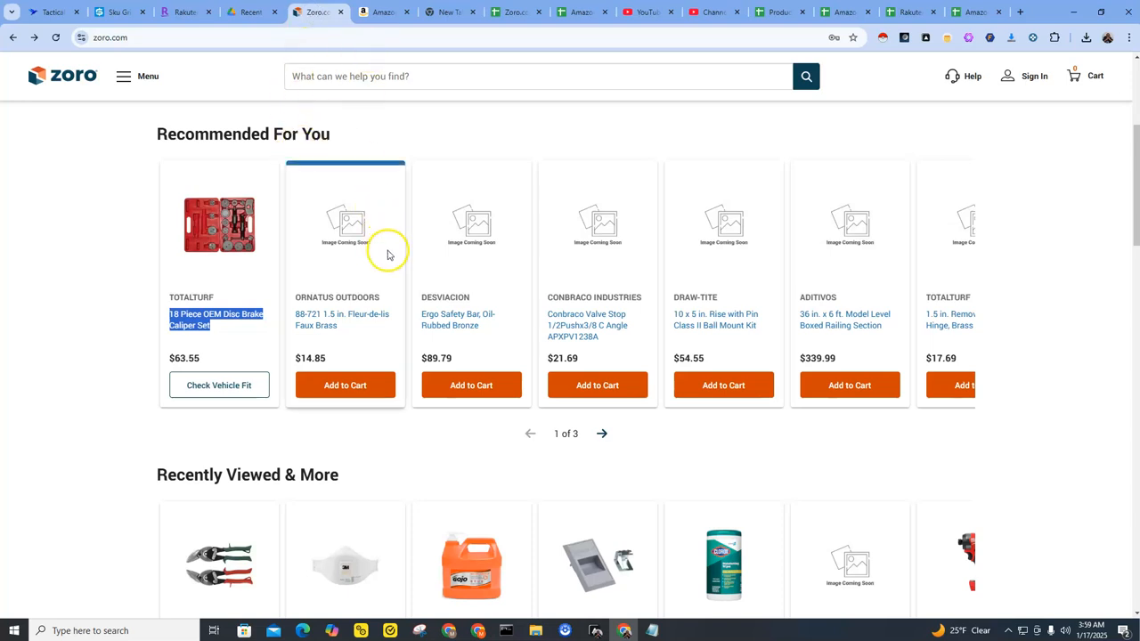
{"action": "scroll", "coordinate": [385, 252], "scroll_direction": "down", "scroll_amount": 6}
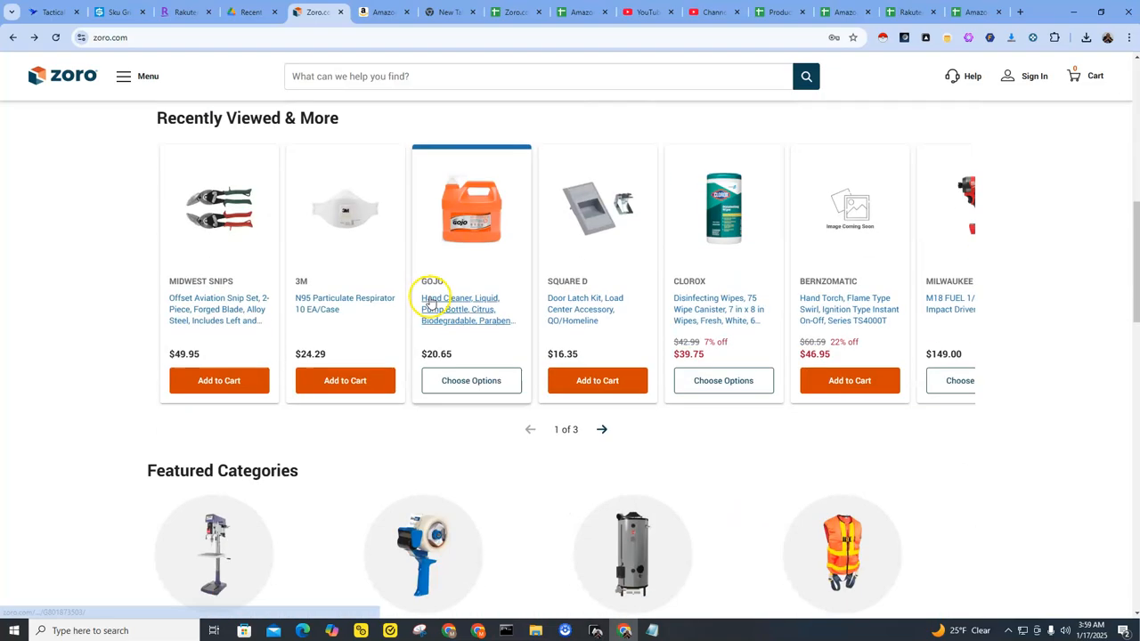
{"action": "scroll", "coordinate": [431, 299], "scroll_direction": "down", "scroll_amount": 10}
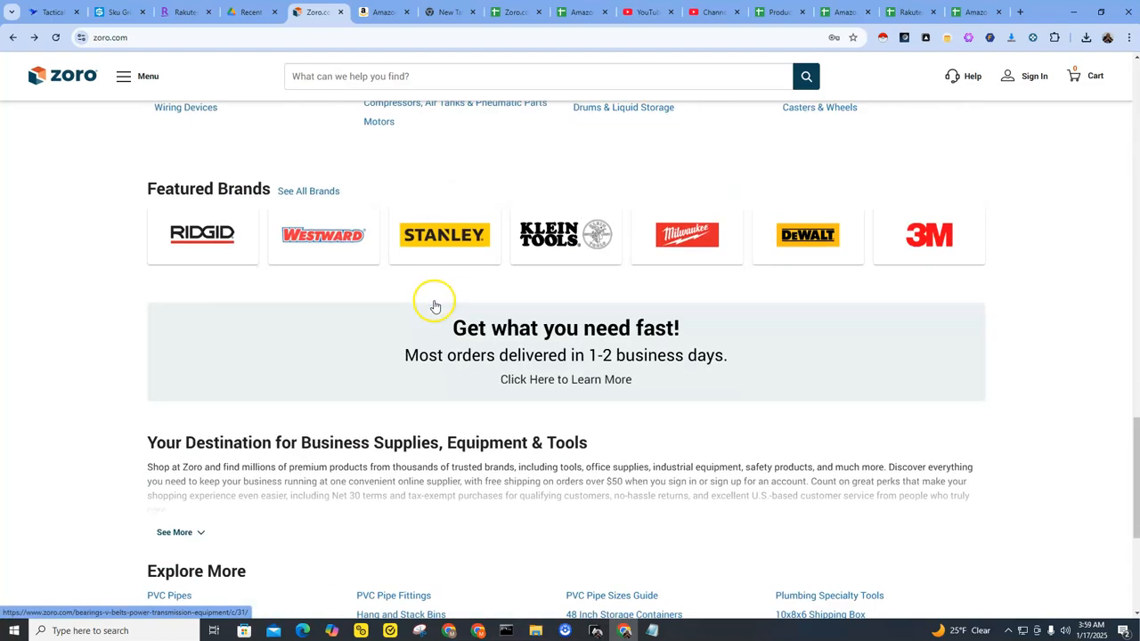
{"action": "scroll", "coordinate": [436, 306], "scroll_direction": "down", "scroll_amount": 1}
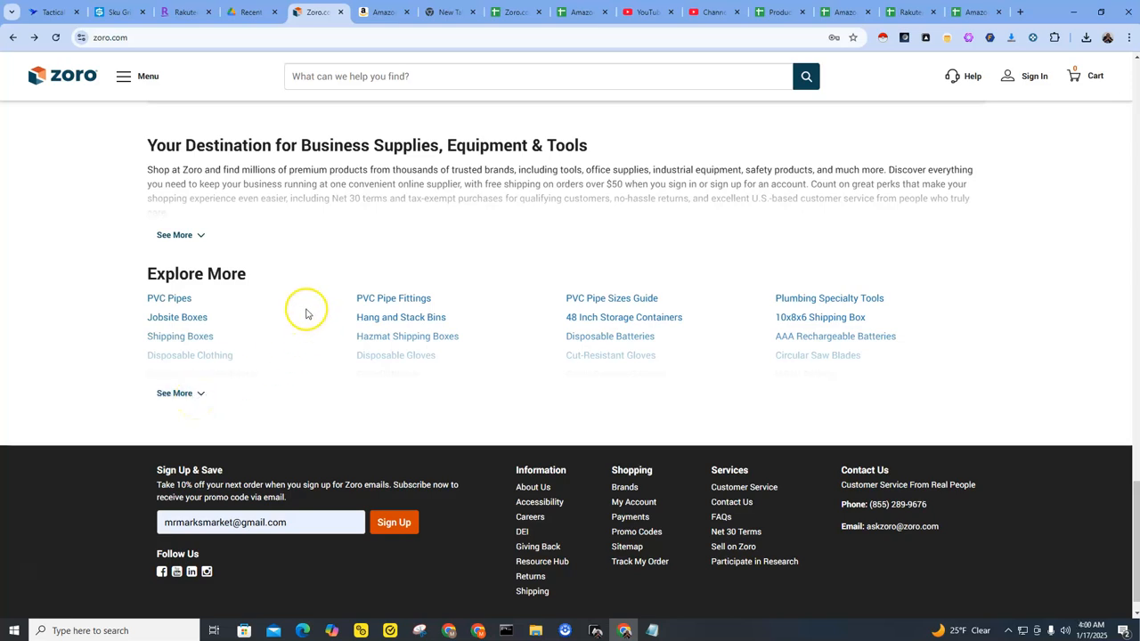
{"action": "scroll", "coordinate": [305, 313], "scroll_direction": "up", "scroll_amount": 8}
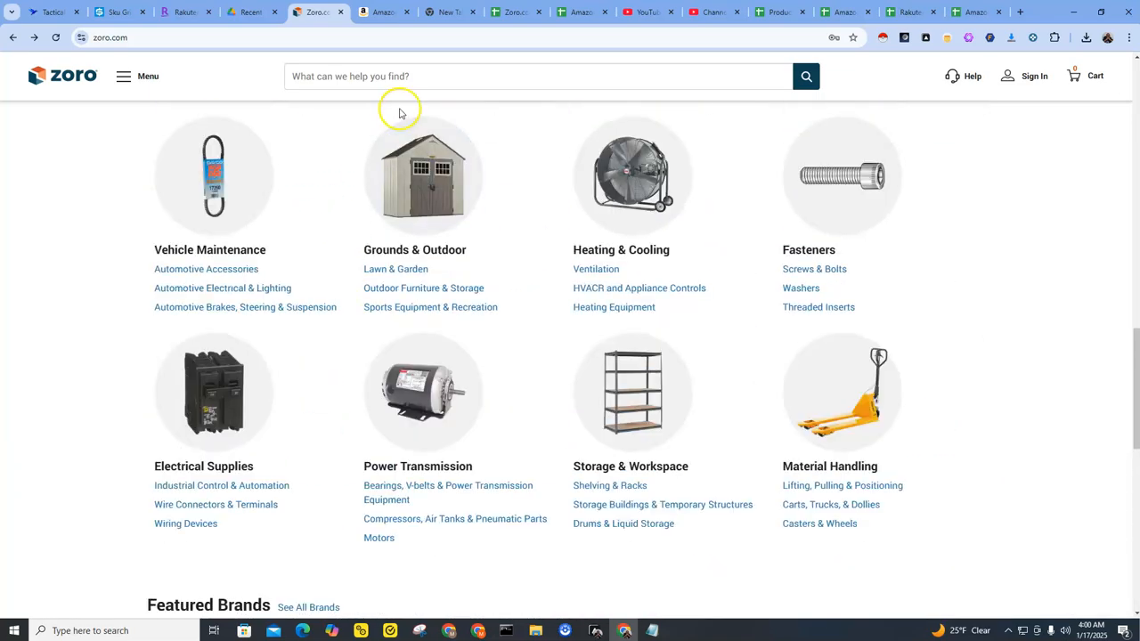
Place the blank browser tab beside the Zoro tab and search Google for "zoro.com brands".
{"action": "left_click_drag", "start_coordinate": [436, 11], "coordinate": [384, 15]}
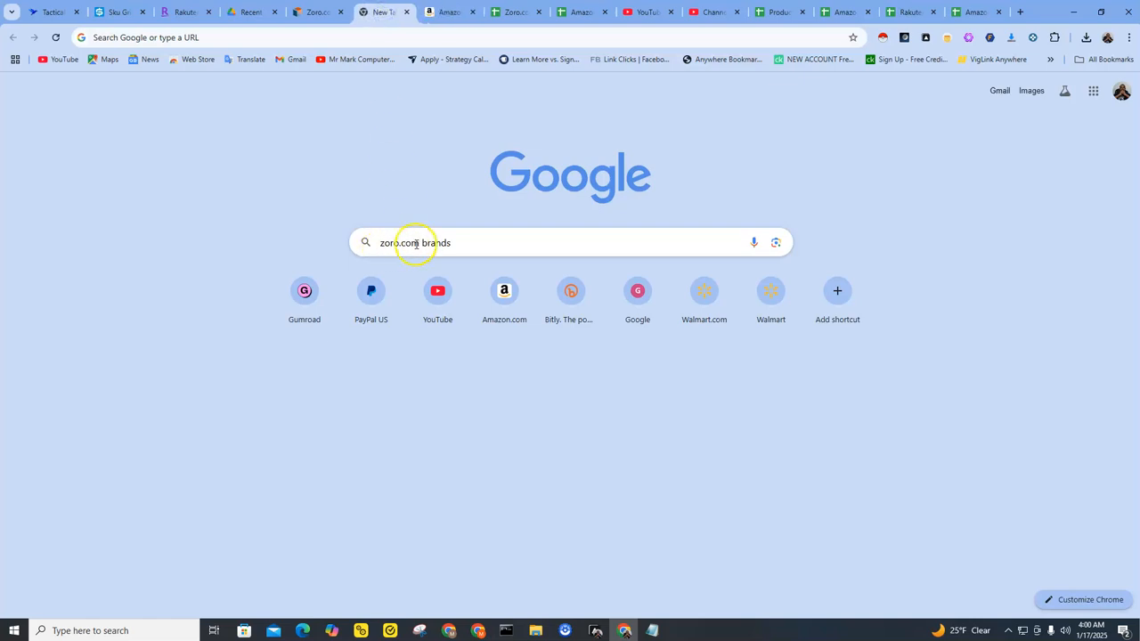
{"action": "left_click", "coordinate": [452, 242]}
{"action": "key", "text": "Return"}
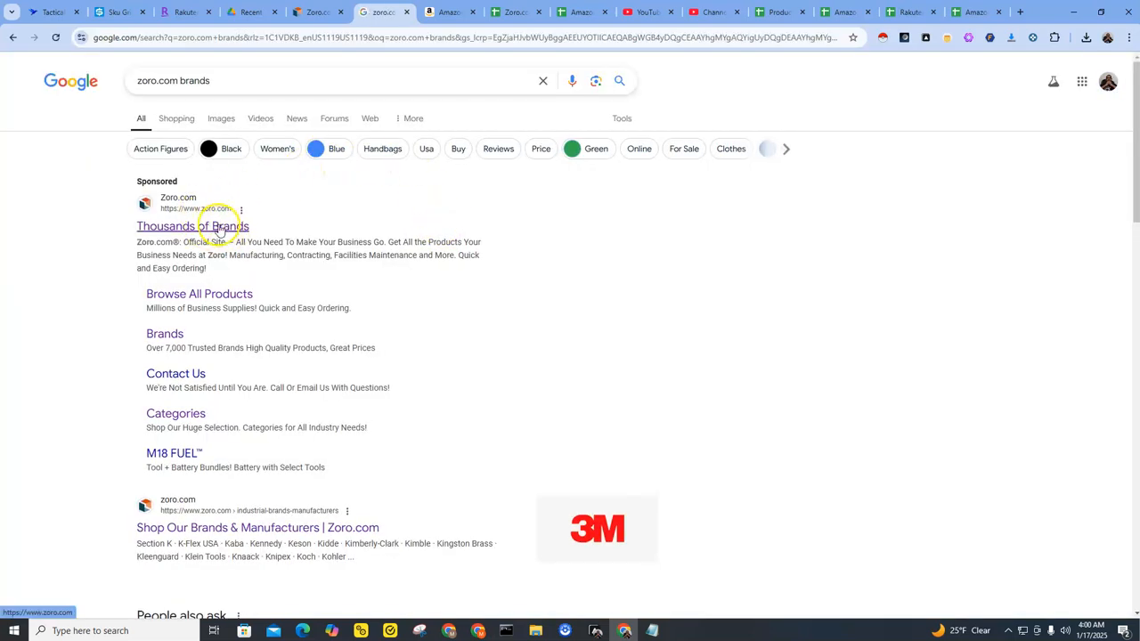
Return to the Zoro homepage and open its Brands page from the Shopping links in the footer.
{"action": "left_click", "coordinate": [316, 11]}
{"action": "scroll", "coordinate": [481, 368], "scroll_direction": "down", "scroll_amount": 10}
{"action": "scroll", "coordinate": [481, 365], "scroll_direction": "down", "scroll_amount": 1}
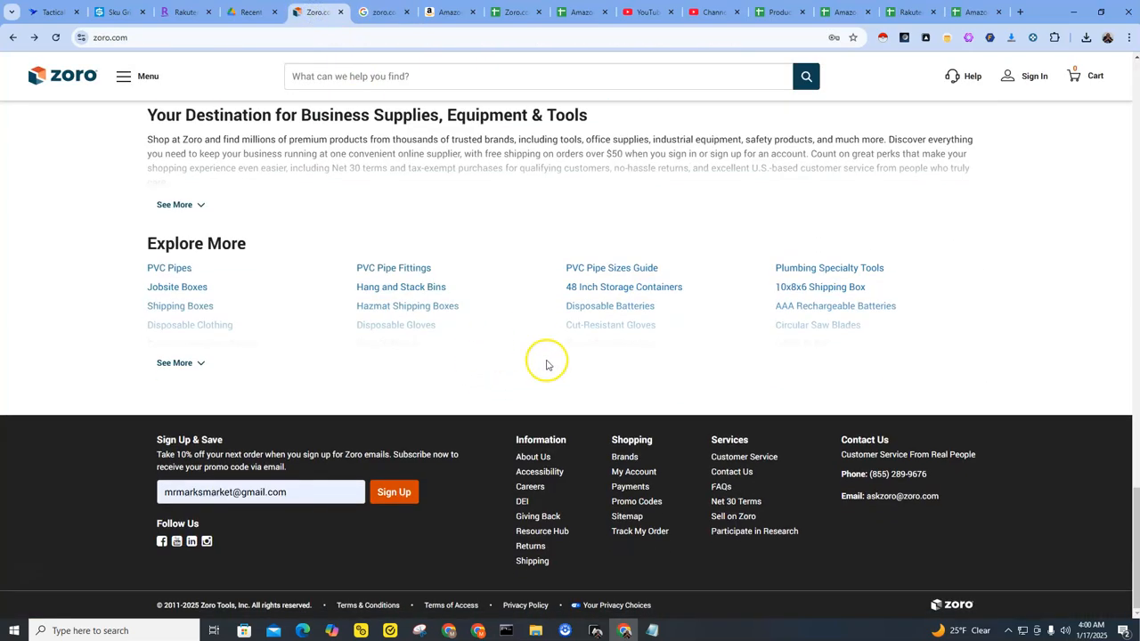
{"action": "left_click", "coordinate": [626, 459]}
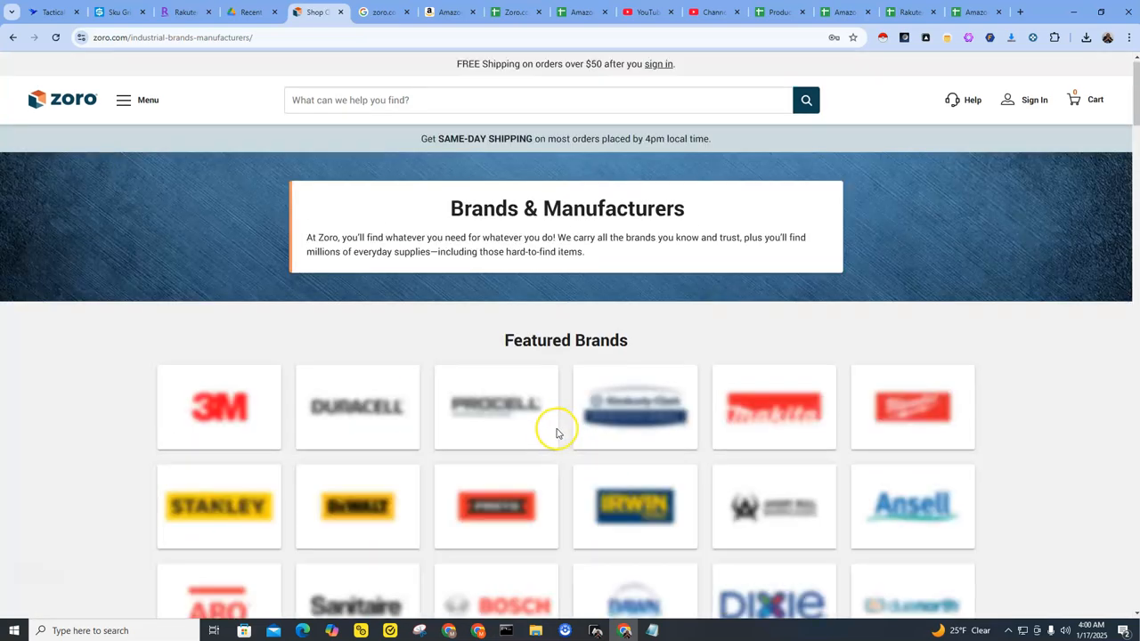
Examine the Featured Brands on Zoro's Brands & Manufacturers page for brands to source for Amazon.
{"action": "scroll", "coordinate": [554, 434], "scroll_direction": "down", "scroll_amount": 2}
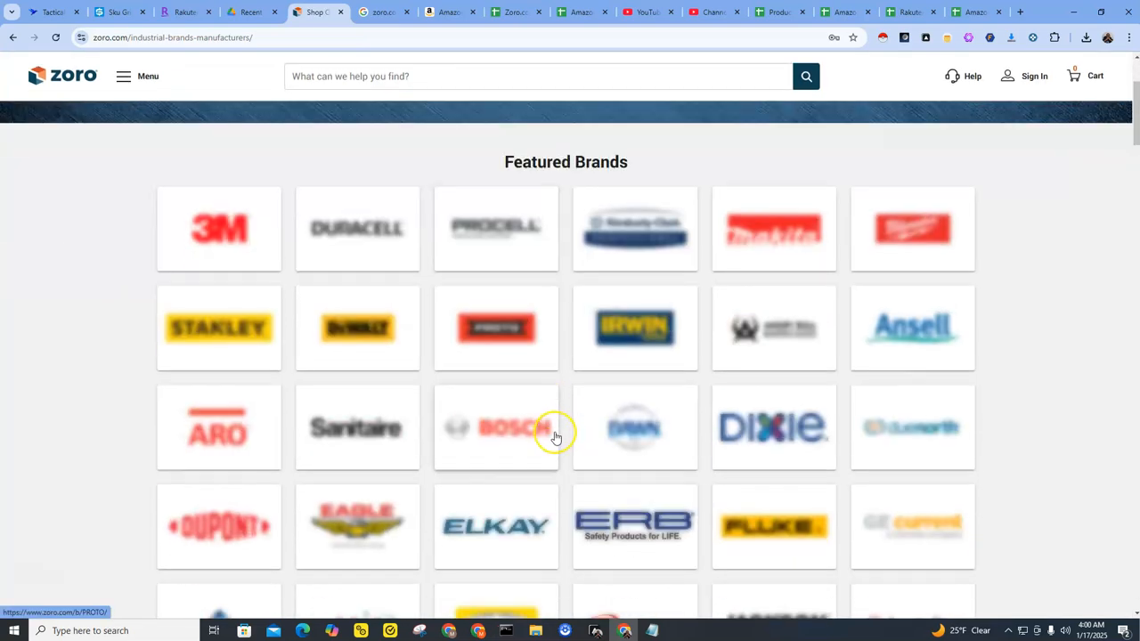
{"action": "scroll", "coordinate": [561, 418], "scroll_direction": "down", "scroll_amount": 2}
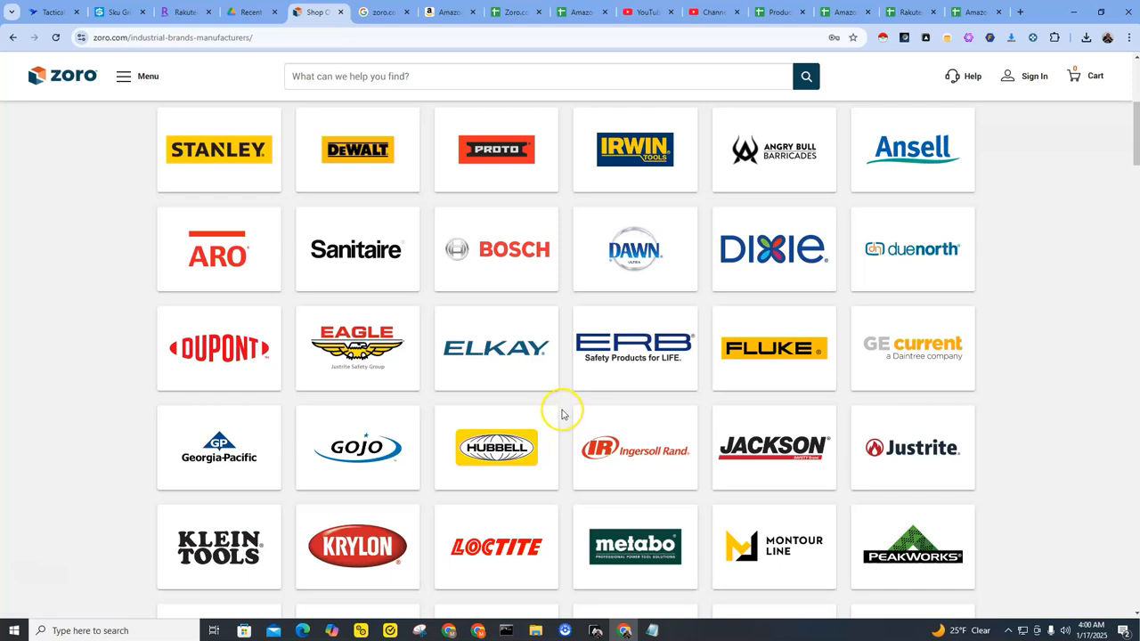
{"action": "scroll", "coordinate": [554, 409], "scroll_direction": "up", "scroll_amount": 1}
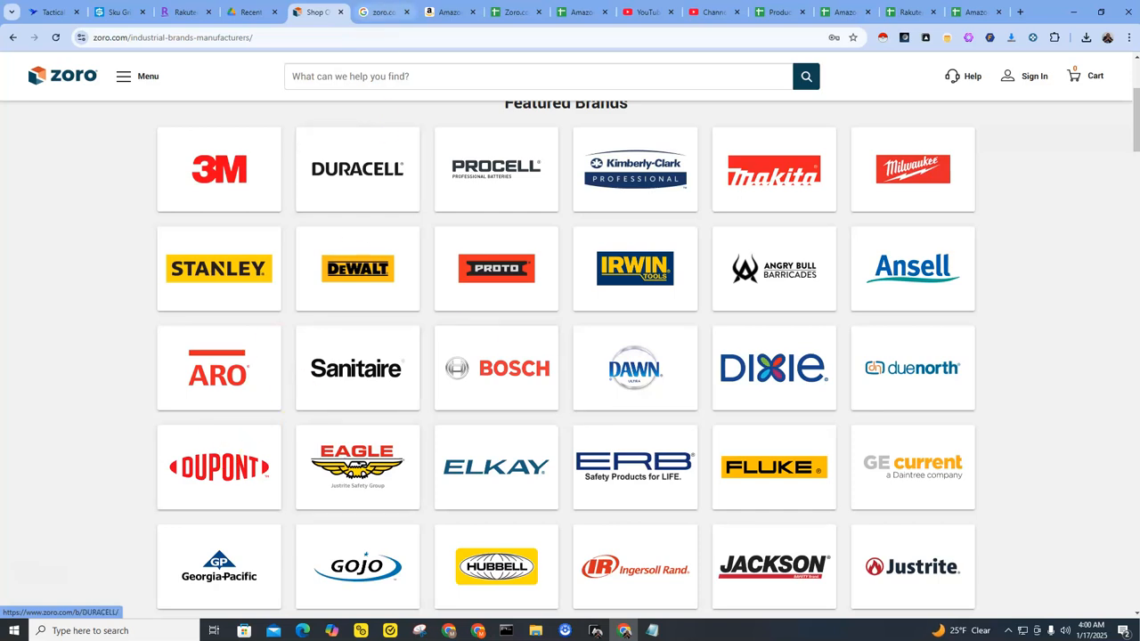
{"action": "left_click", "coordinate": [443, 11]}
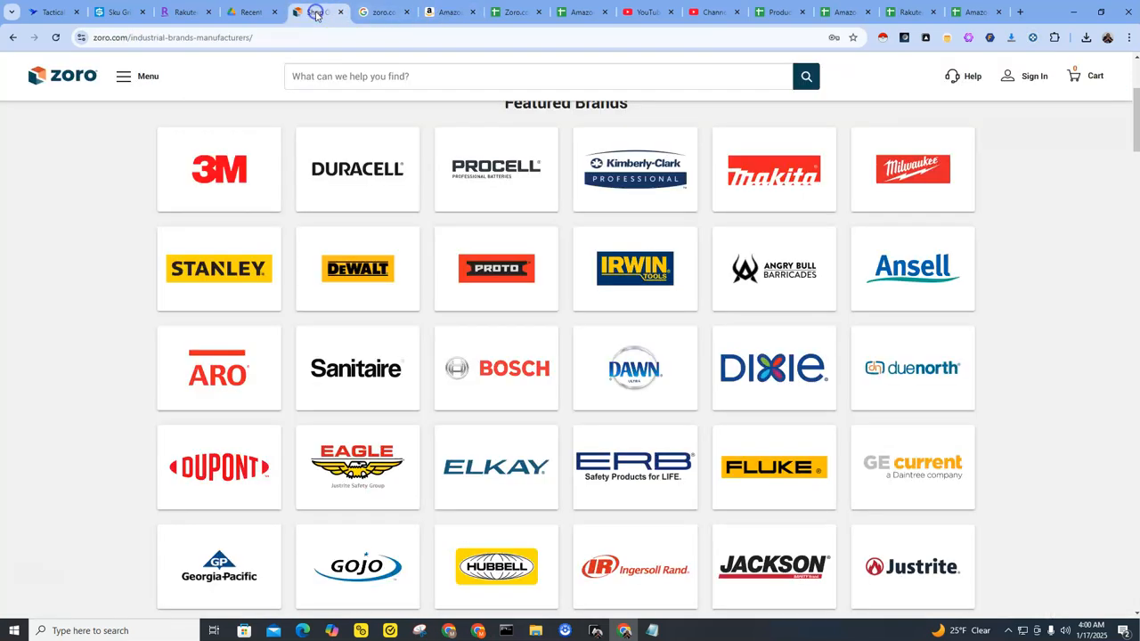
{"action": "left_click", "coordinate": [317, 12]}
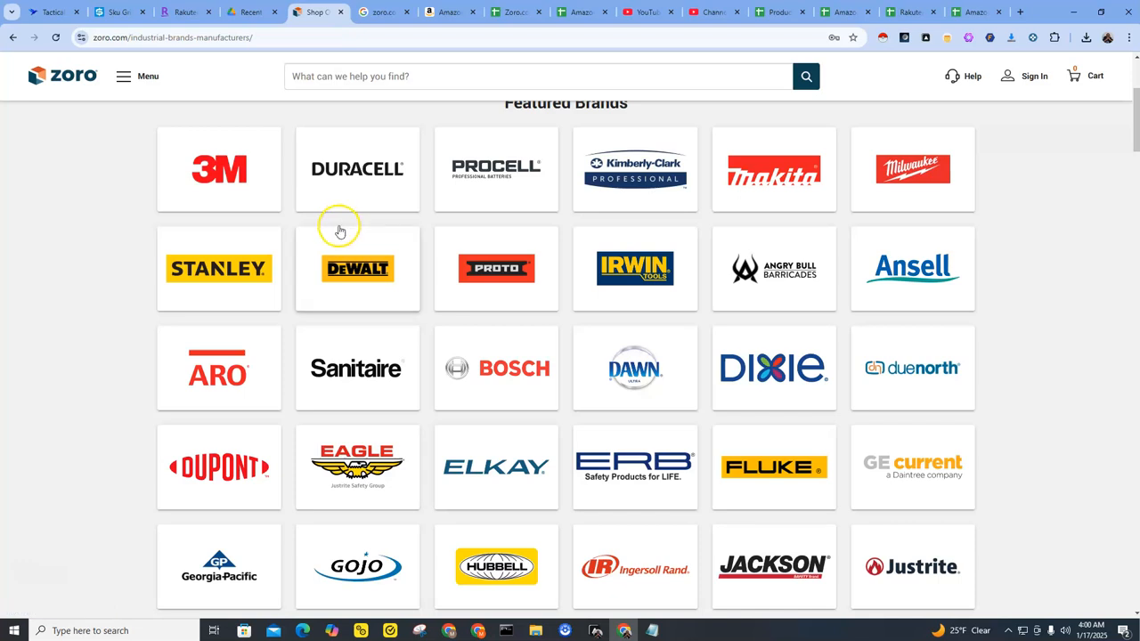
{"action": "scroll", "coordinate": [482, 369], "scroll_direction": "down", "scroll_amount": 4}
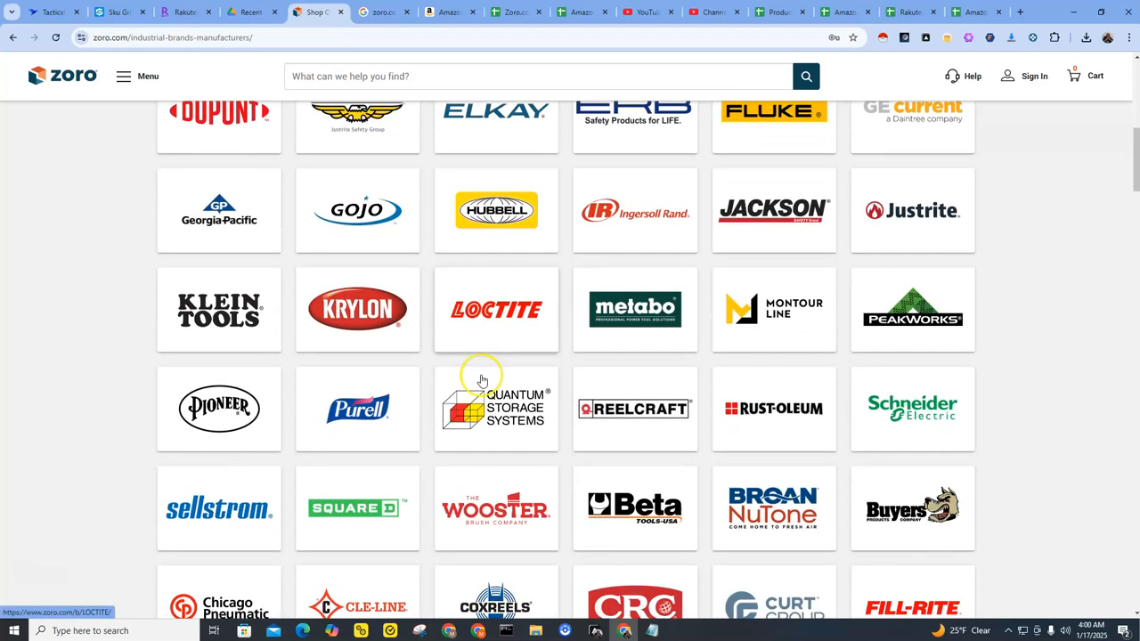
{"action": "scroll", "coordinate": [475, 376], "scroll_direction": "down", "scroll_amount": 1}
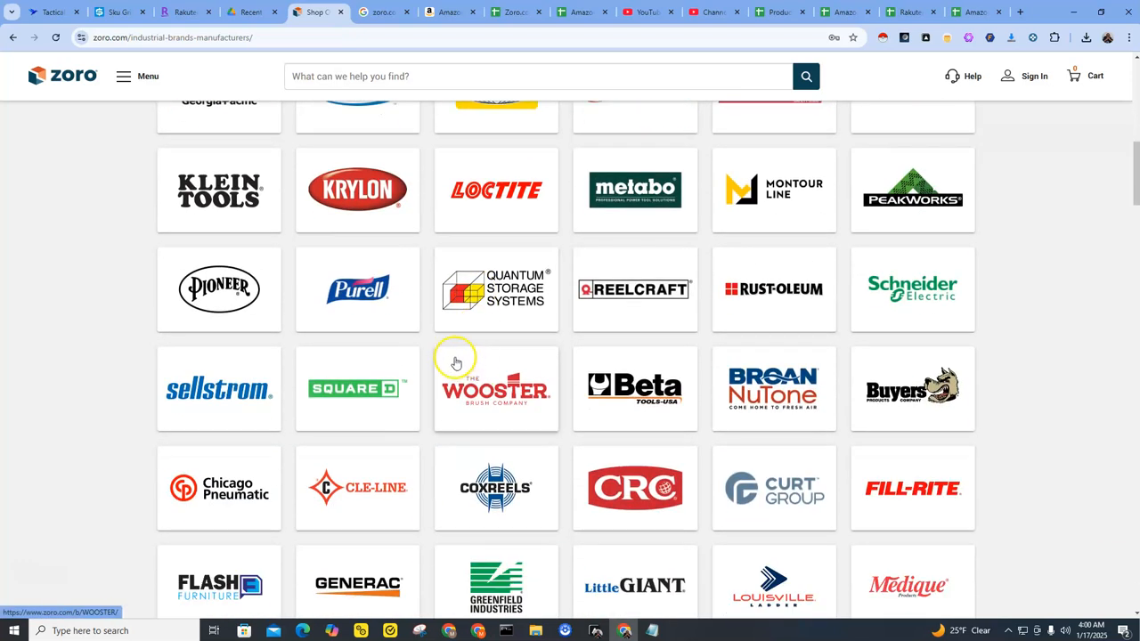
Examine the rest of the featured brands and the start of the alphabetical Selected Brands list on Zoro's brands page.
{"action": "scroll", "coordinate": [456, 377], "scroll_direction": "down", "scroll_amount": 1}
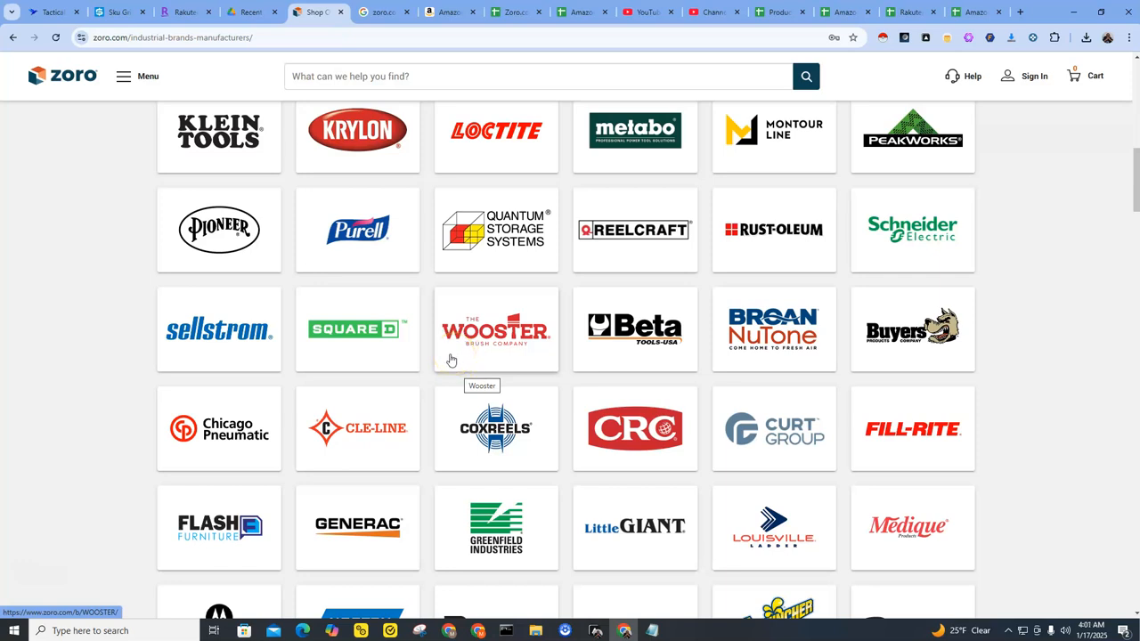
{"action": "scroll", "coordinate": [450, 360], "scroll_direction": "down", "scroll_amount": 5}
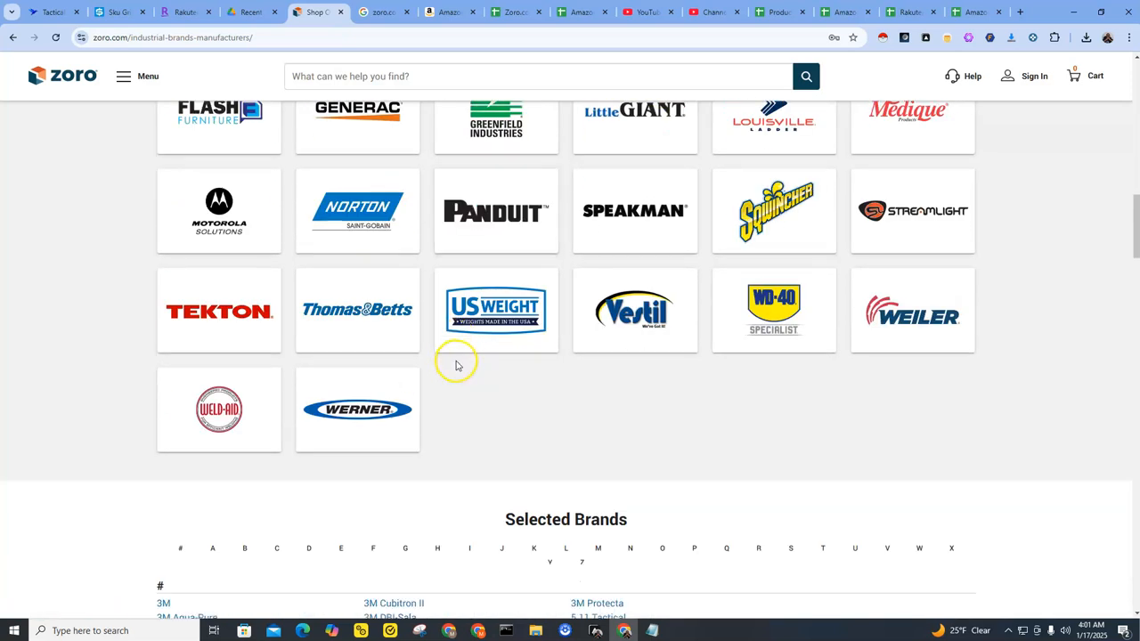
{"action": "scroll", "coordinate": [459, 362], "scroll_direction": "down", "scroll_amount": 2}
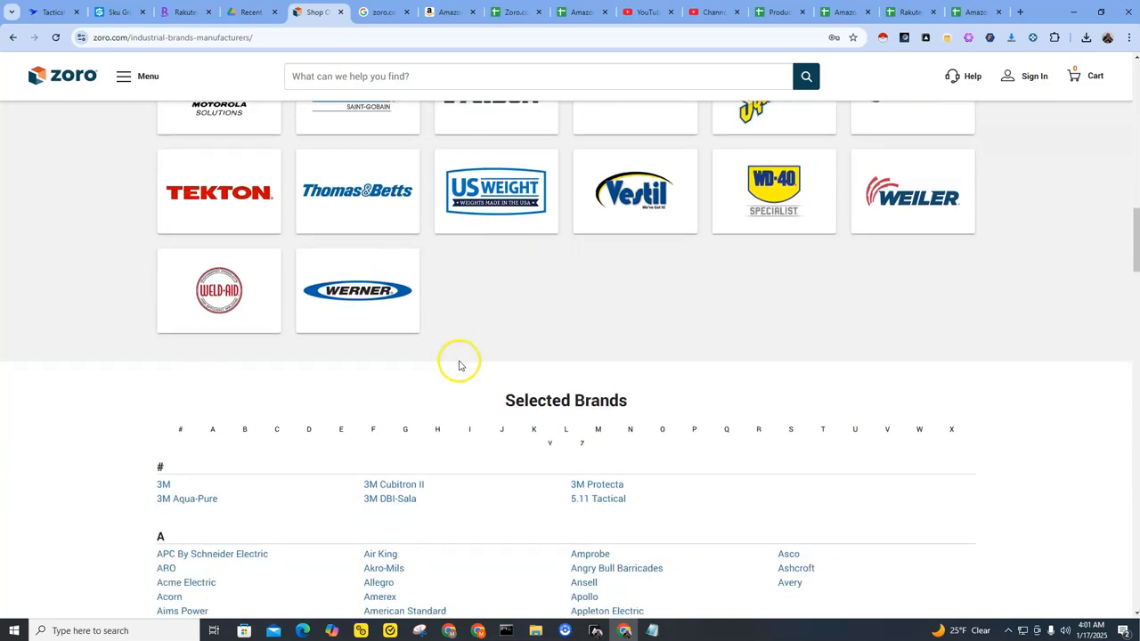
{"action": "scroll", "coordinate": [468, 351], "scroll_direction": "down", "scroll_amount": 2}
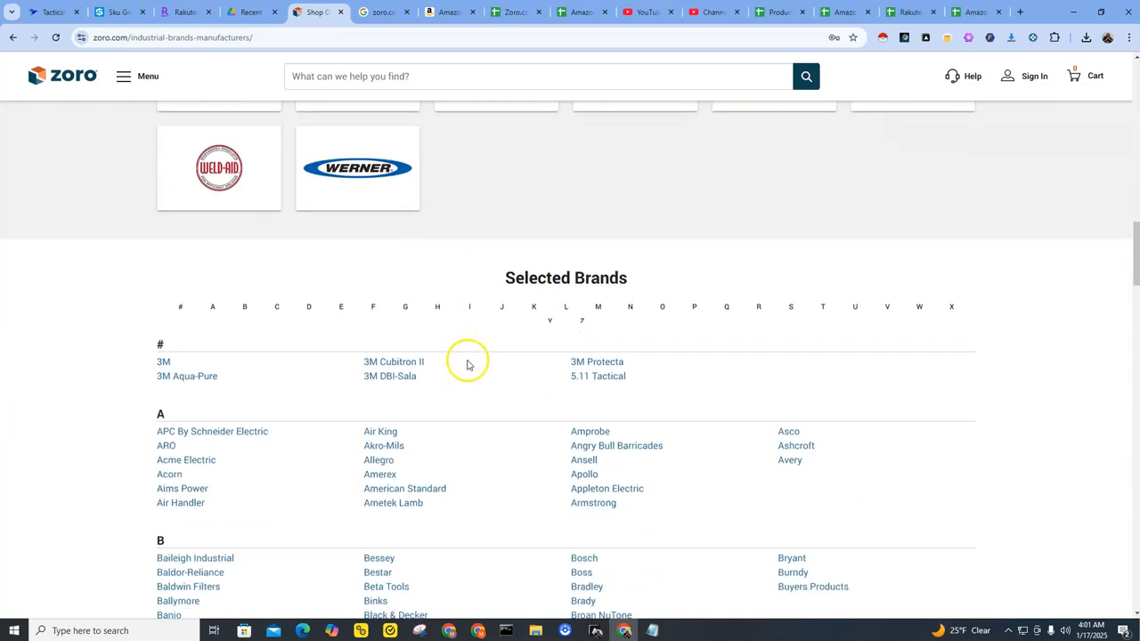
{"action": "scroll", "coordinate": [466, 364], "scroll_direction": "down", "scroll_amount": 2}
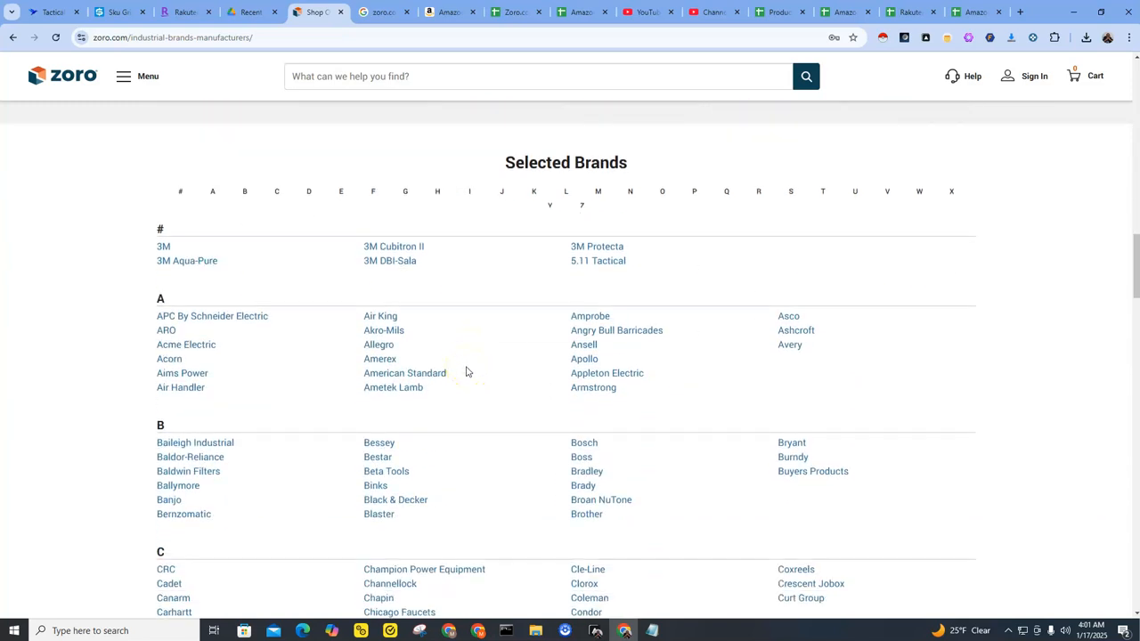
{"action": "scroll", "coordinate": [466, 375], "scroll_direction": "down", "scroll_amount": 1}
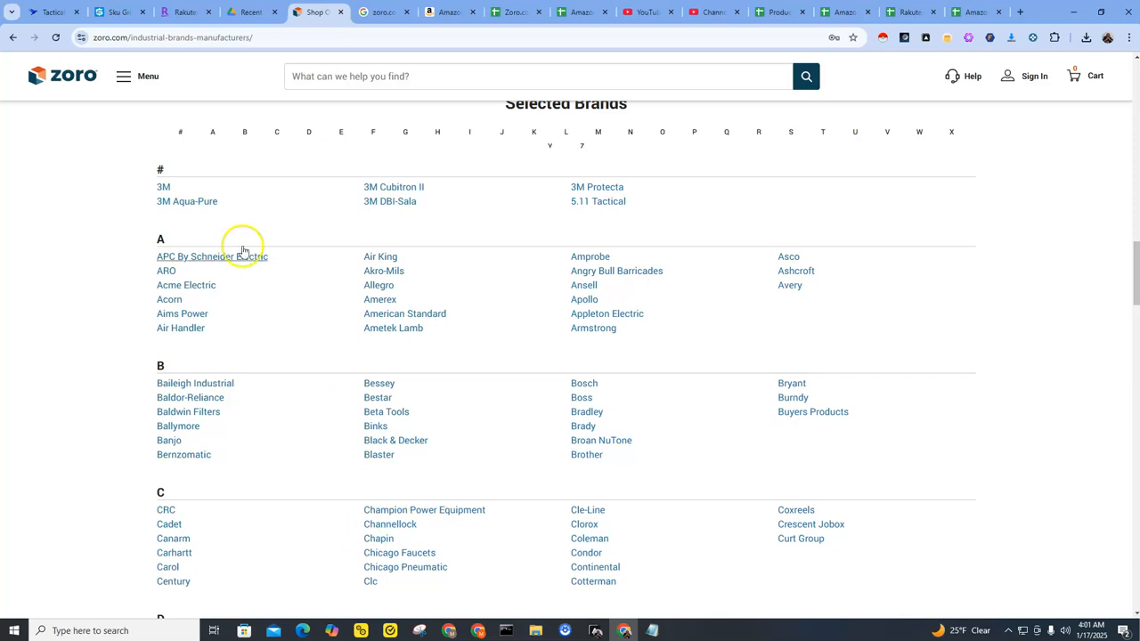
Copy the brand name 3M from Zoro's Selected Brands list and search Amazon for it.
{"action": "double_click", "coordinate": [163, 186]}
{"action": "right_click", "coordinate": [169, 189]}
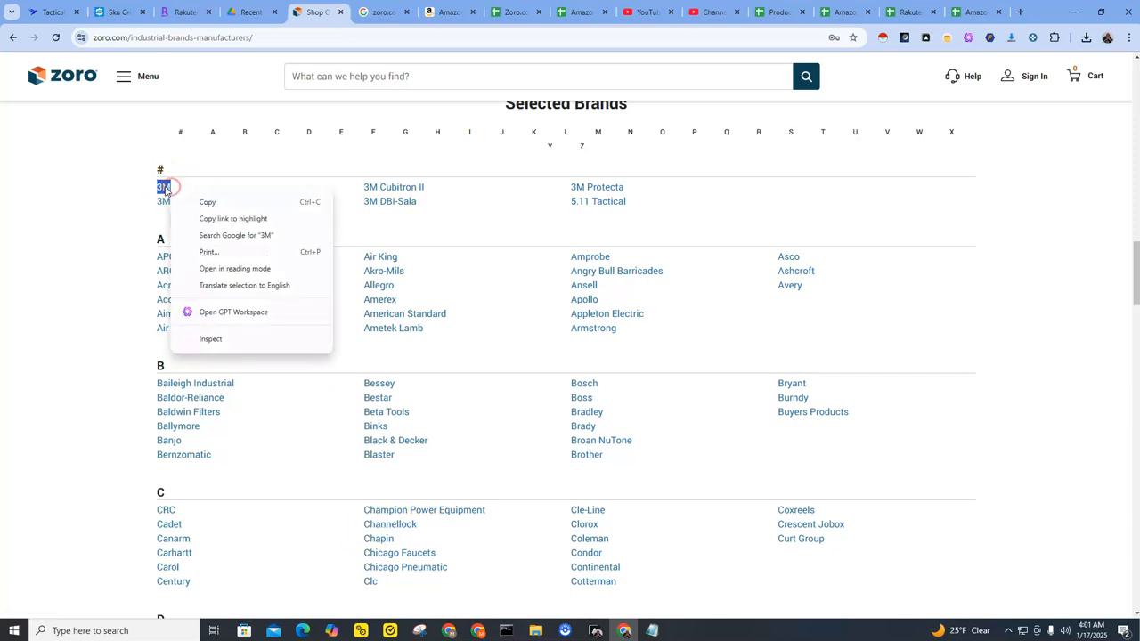
{"action": "left_click", "coordinate": [212, 200]}
{"action": "left_click", "coordinate": [443, 12]}
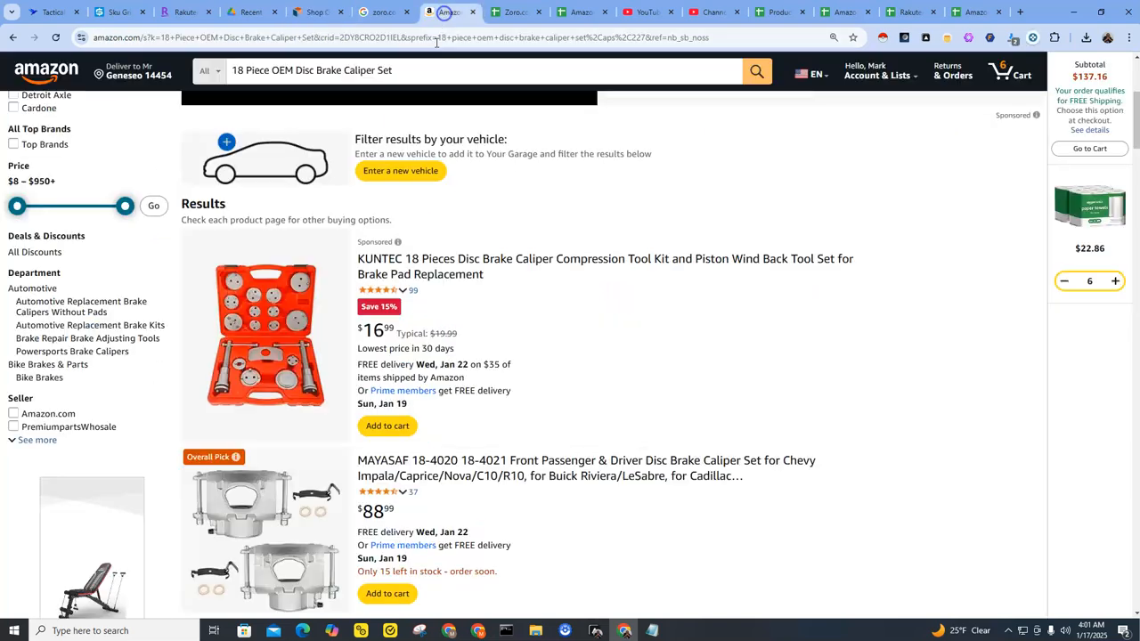
{"action": "triple_click", "coordinate": [291, 70]}
{"action": "right_click", "coordinate": [293, 70]}
{"action": "left_click", "coordinate": [357, 144]}
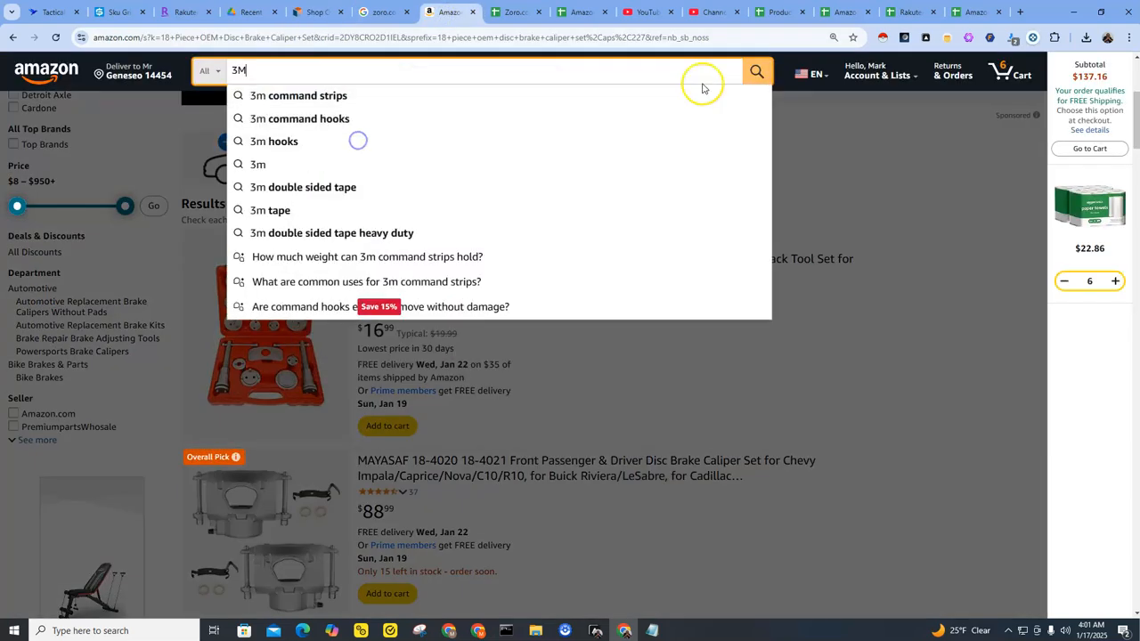
{"action": "left_click", "coordinate": [753, 71]}
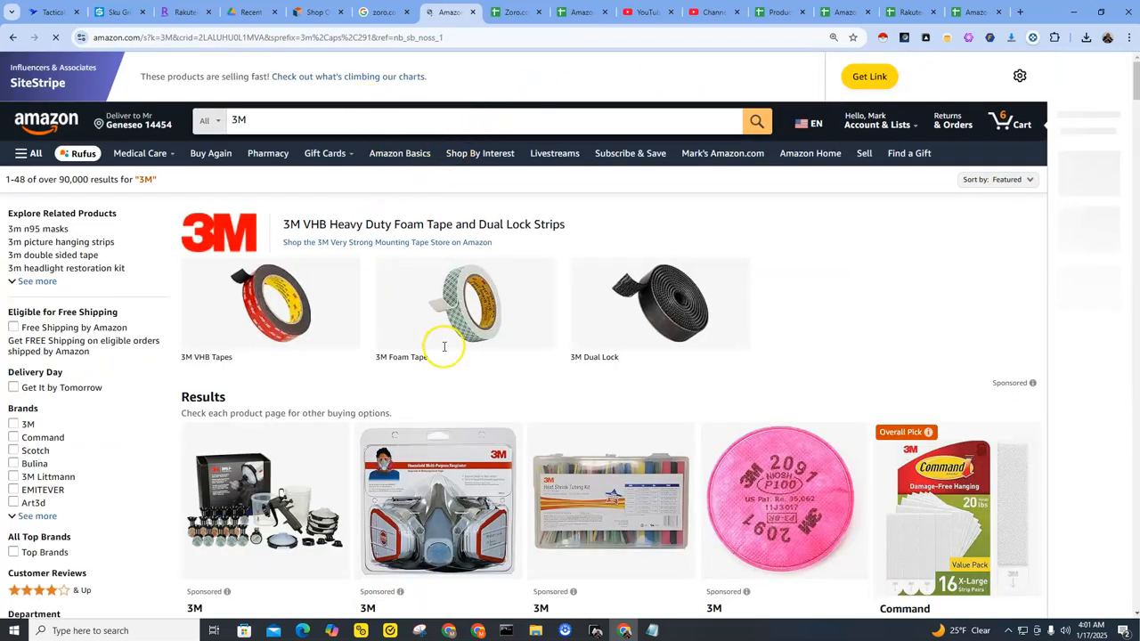
Examine the Amazon results for 3M, checking product prices, ratings and recent purchase volumes.
{"action": "scroll", "coordinate": [441, 347], "scroll_direction": "down", "scroll_amount": 3}
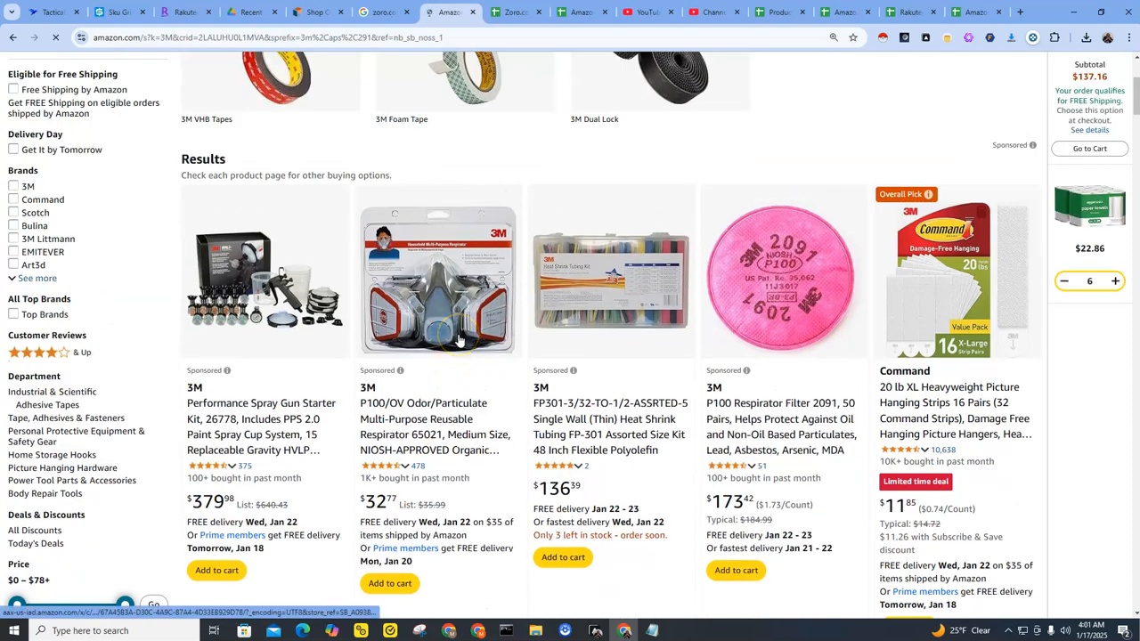
{"action": "scroll", "coordinate": [459, 340], "scroll_direction": "down", "scroll_amount": 1}
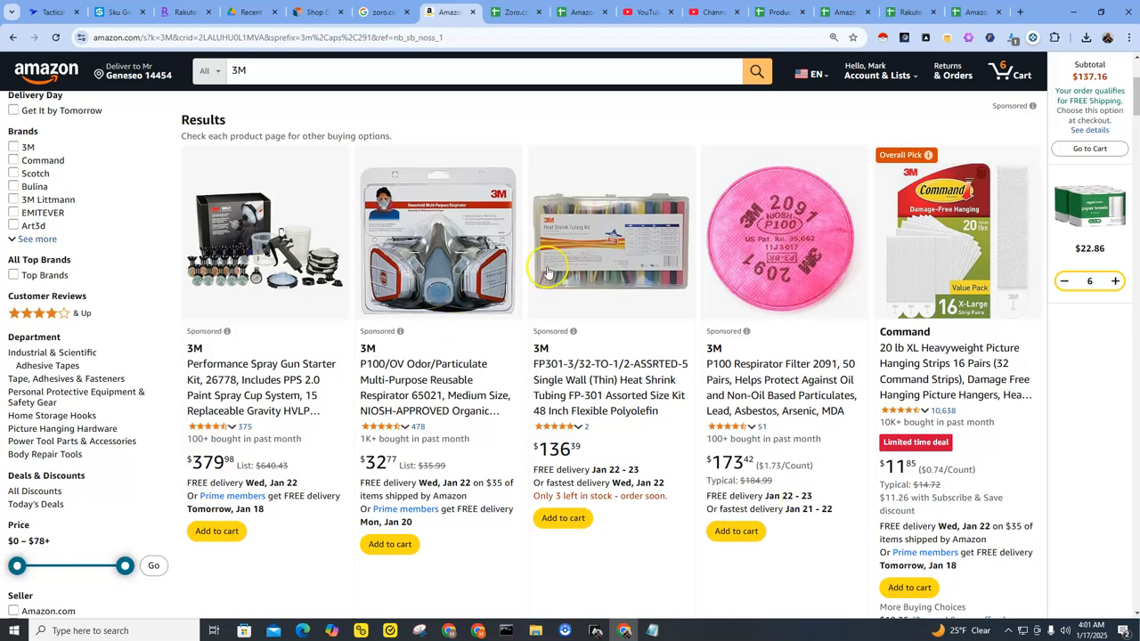
{"action": "scroll", "coordinate": [543, 334], "scroll_direction": "down", "scroll_amount": 4}
{"action": "scroll", "coordinate": [568, 323], "scroll_direction": "down", "scroll_amount": 3}
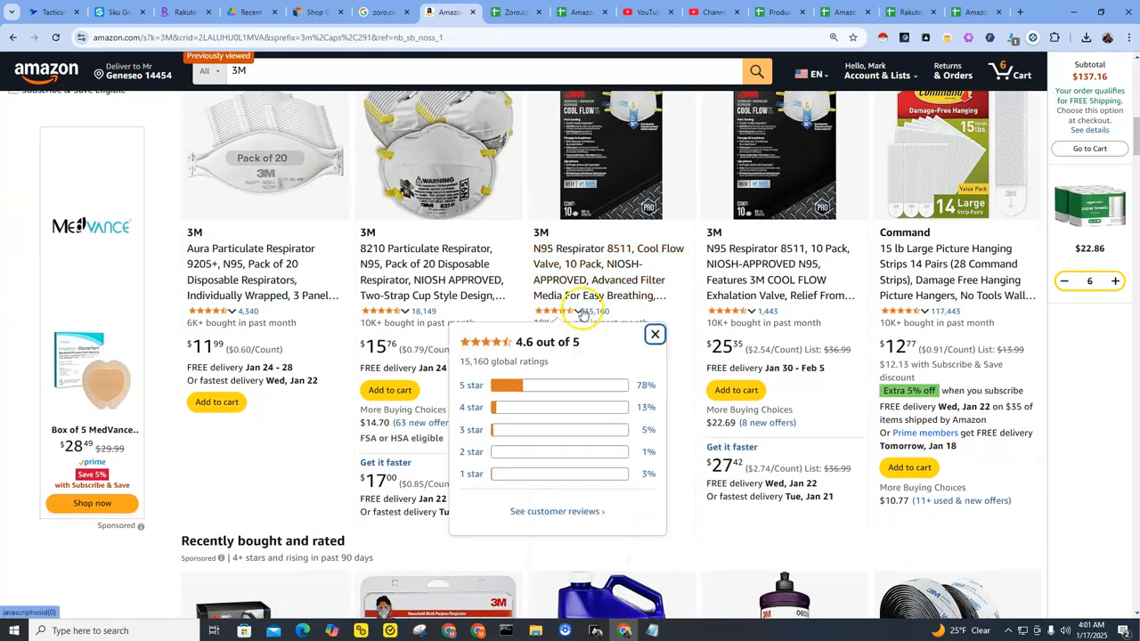
{"action": "scroll", "coordinate": [584, 326], "scroll_direction": "down", "scroll_amount": 5}
{"action": "scroll", "coordinate": [601, 321], "scroll_direction": "down", "scroll_amount": 4}
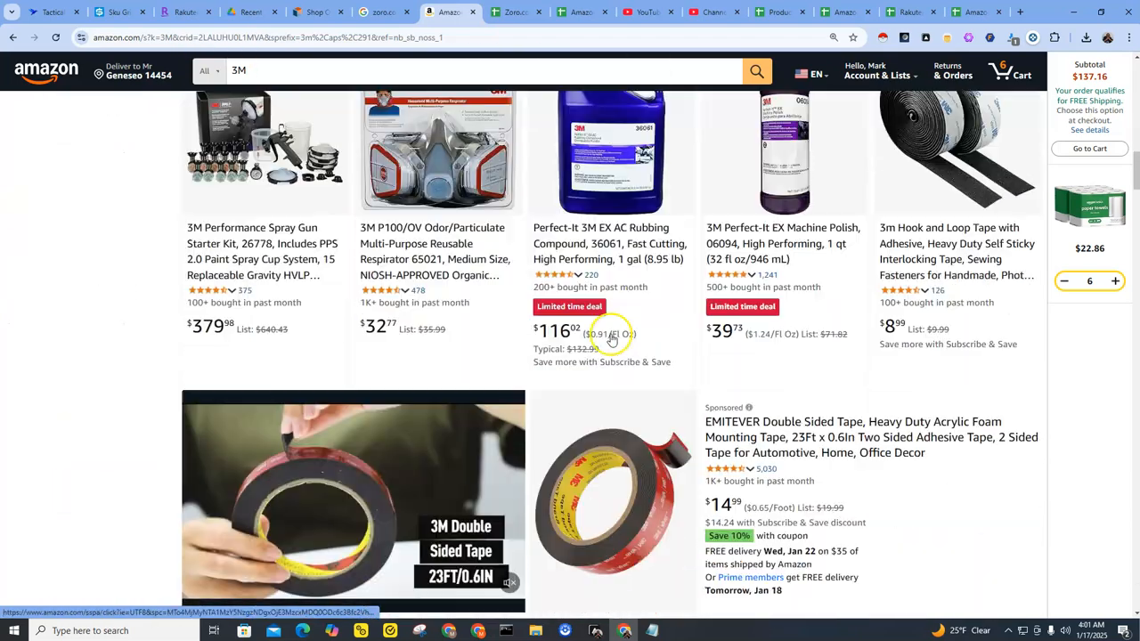
Open the 3M brand page from Zoro's Selected Brands list and review its products and prices.
{"action": "left_click", "coordinate": [314, 12]}
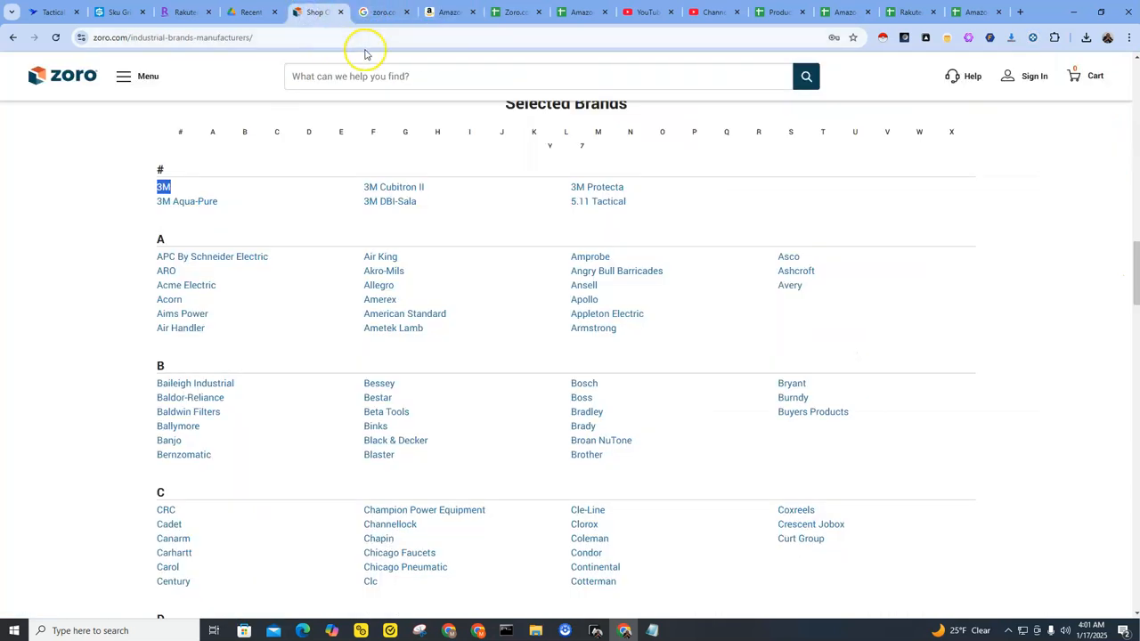
{"action": "left_click", "coordinate": [164, 187]}
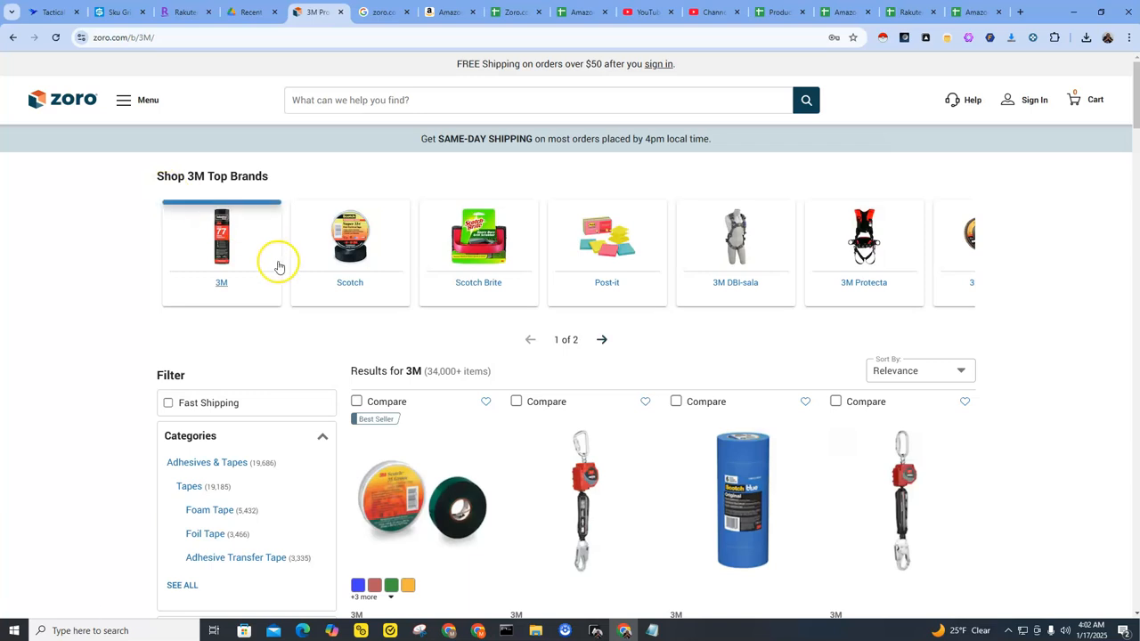
{"action": "scroll", "coordinate": [300, 338], "scroll_direction": "down", "scroll_amount": 3}
{"action": "scroll", "coordinate": [317, 325], "scroll_direction": "down", "scroll_amount": 2}
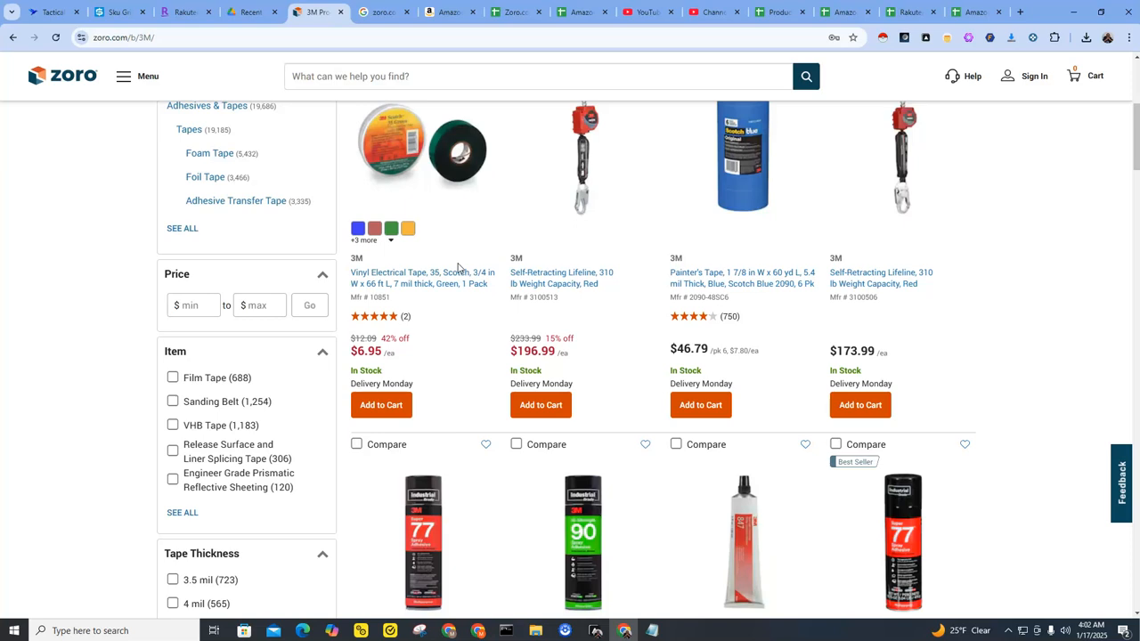
{"action": "scroll", "coordinate": [514, 298], "scroll_direction": "up", "scroll_amount": 4}
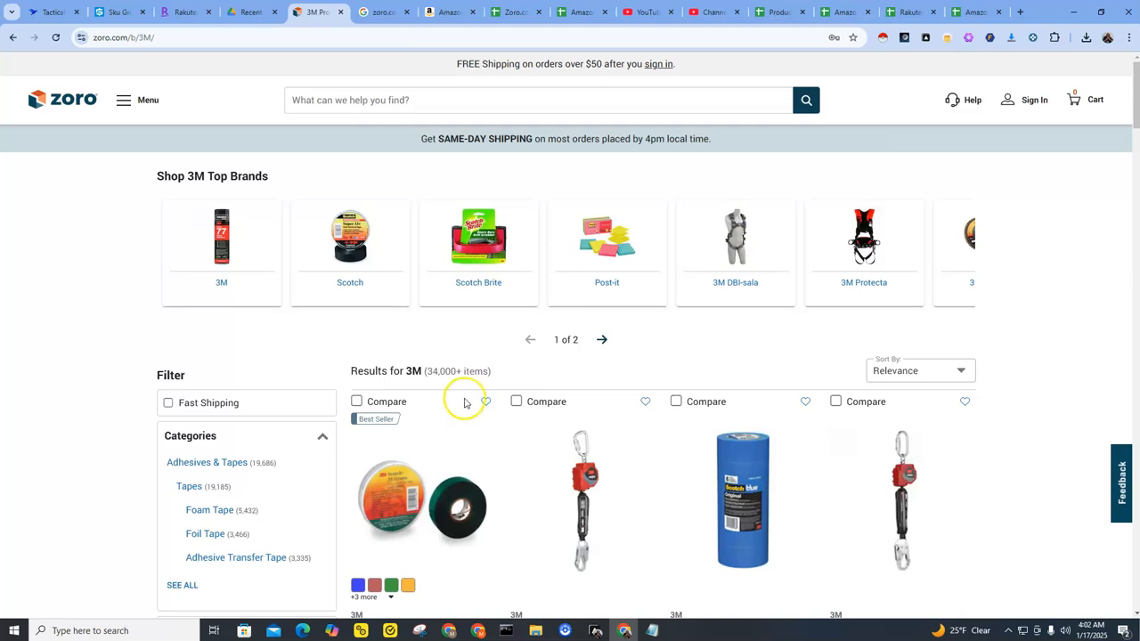
Return to the Amazon 3M results, reduce the page zoom to 75%, and review the rest of the first results page.
{"action": "left_click", "coordinate": [447, 5]}
{"action": "scroll", "coordinate": [504, 333], "scroll_direction": "down", "scroll_amount": 3}
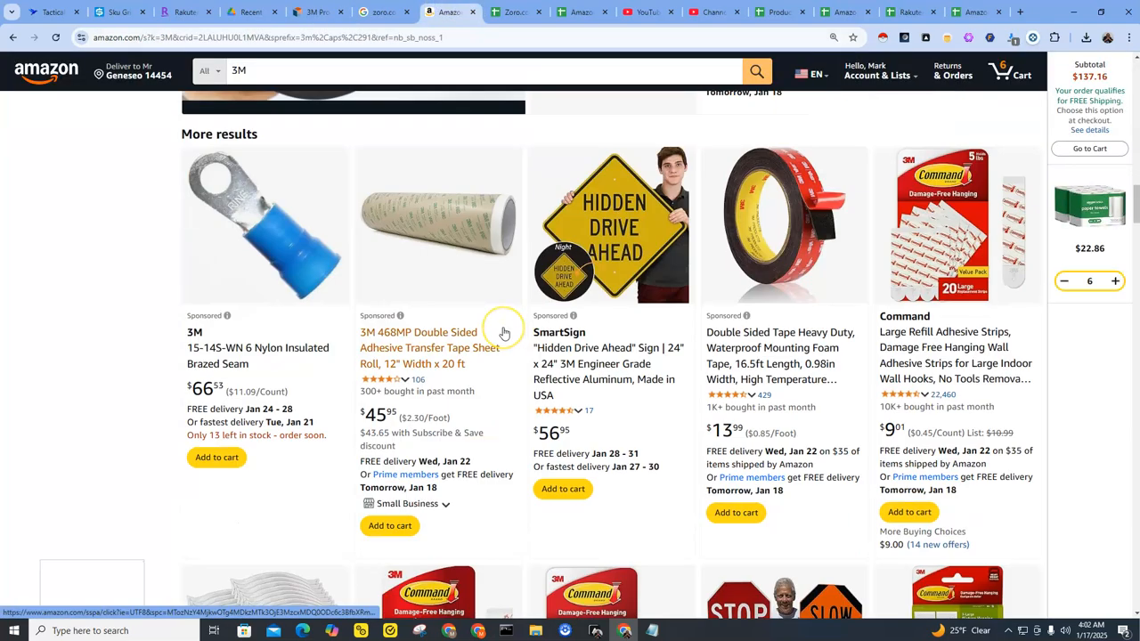
{"action": "key", "text": "ctrl+minus"}
{"action": "key", "text": "ctrl+minus"}
{"action": "key", "text": "ctrl+minus"}
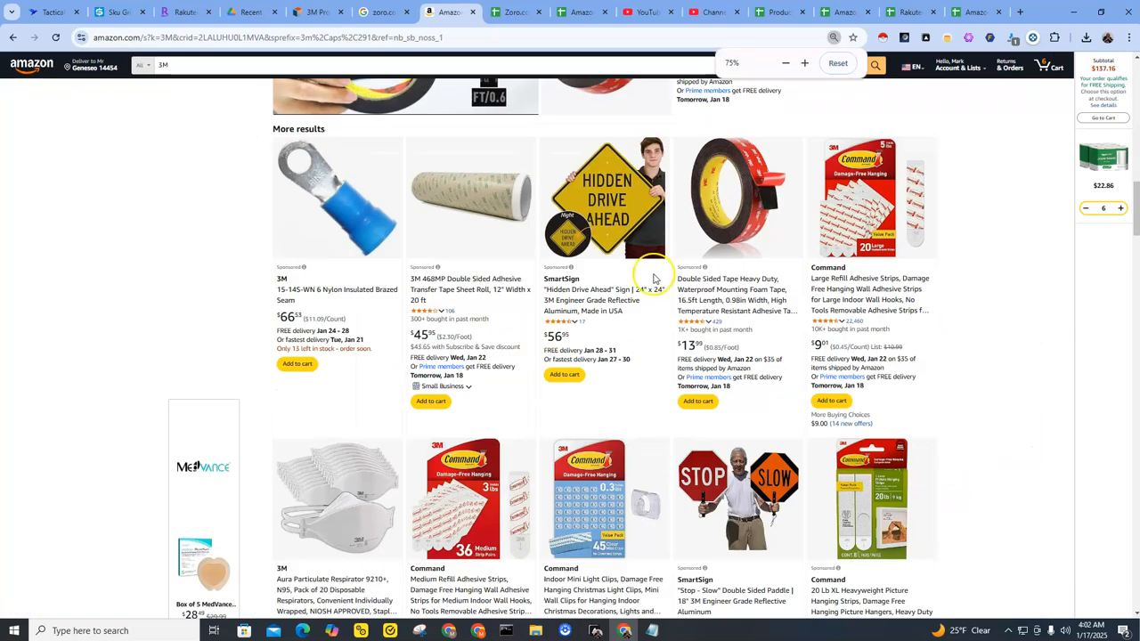
{"action": "scroll", "coordinate": [623, 320], "scroll_direction": "down", "scroll_amount": 3}
{"action": "scroll", "coordinate": [632, 295], "scroll_direction": "down", "scroll_amount": 2}
{"action": "scroll", "coordinate": [632, 294], "scroll_direction": "down", "scroll_amount": 6}
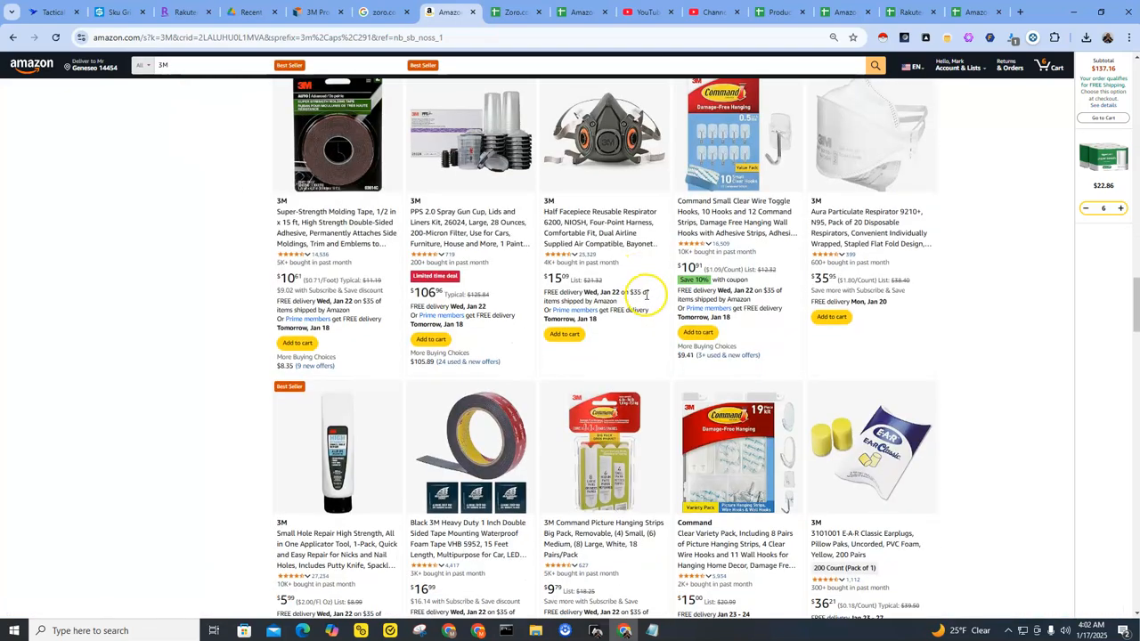
{"action": "scroll", "coordinate": [645, 294], "scroll_direction": "down", "scroll_amount": 10}
{"action": "scroll", "coordinate": [661, 300], "scroll_direction": "down", "scroll_amount": 15}
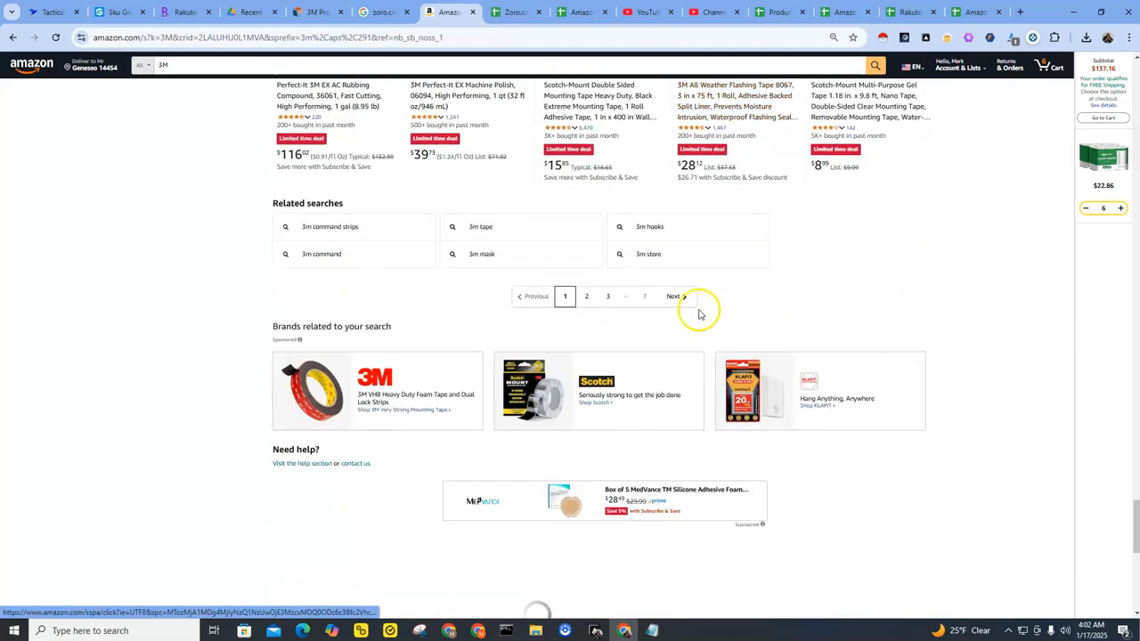
Open page 2 of the Amazon 3M results and browse its product listings.
{"action": "left_click", "coordinate": [586, 296]}
{"action": "scroll", "coordinate": [635, 310], "scroll_direction": "down", "scroll_amount": 5}
{"action": "scroll", "coordinate": [654, 308], "scroll_direction": "down", "scroll_amount": 7}
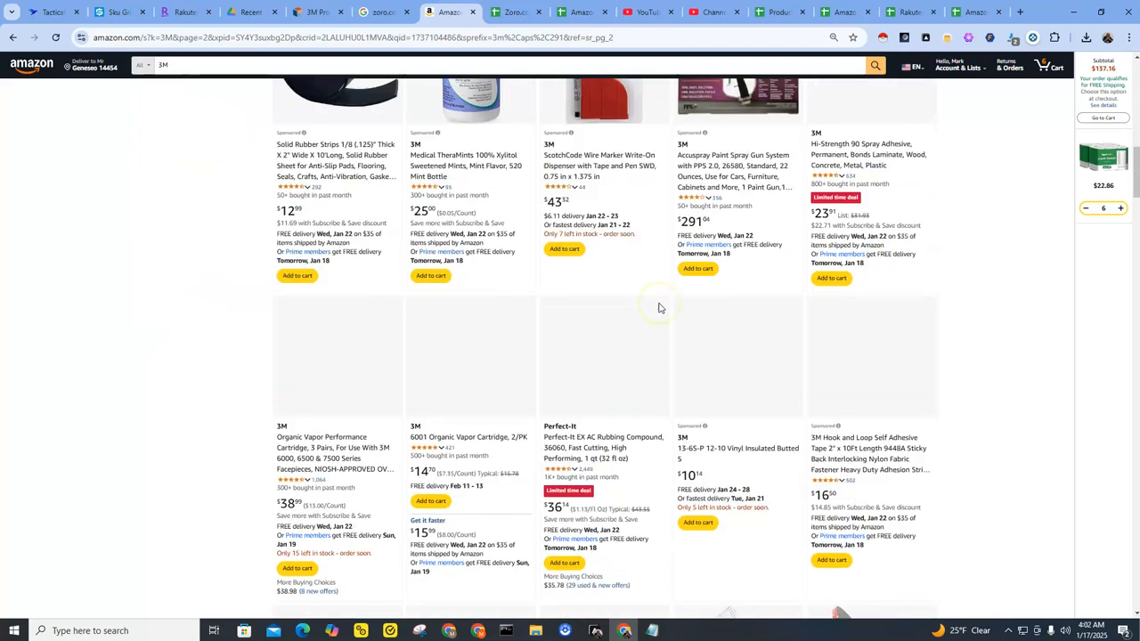
{"action": "scroll", "coordinate": [660, 309], "scroll_direction": "down", "scroll_amount": 3}
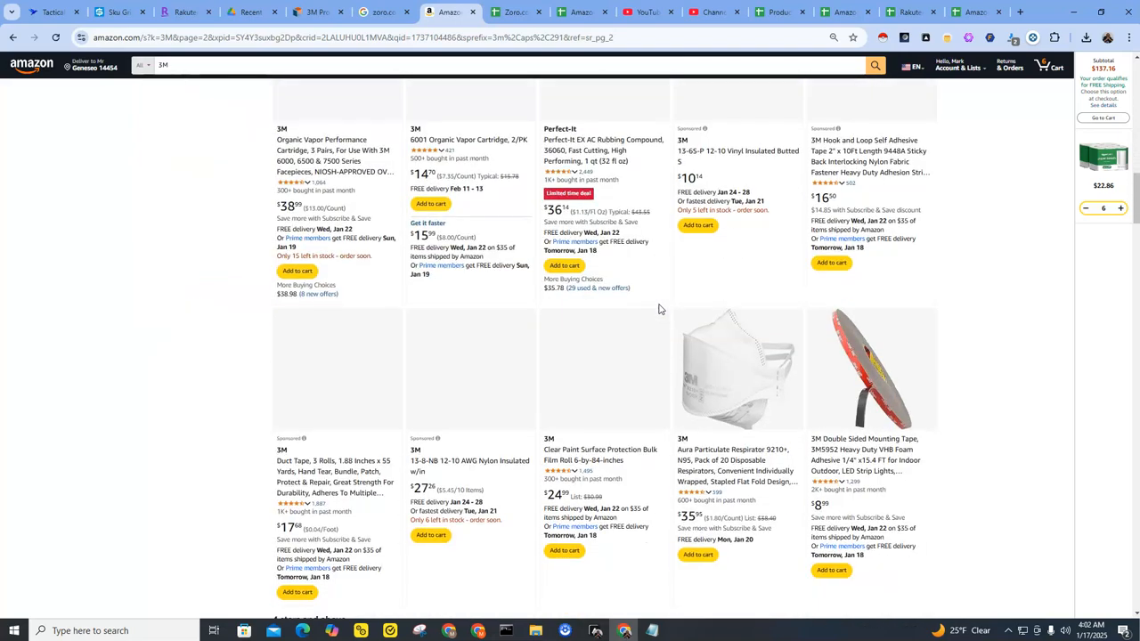
{"action": "scroll", "coordinate": [659, 309], "scroll_direction": "down", "scroll_amount": 1}
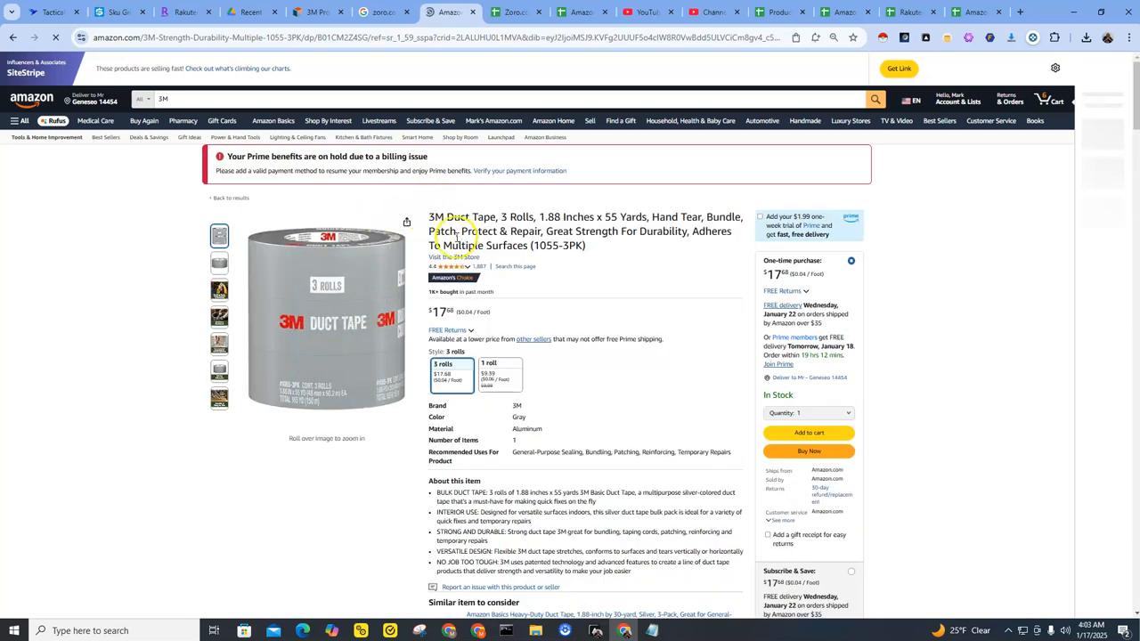
Open the 3M Duct Tape, 3 Rolls (1055-3PK) listing and check its price, seller and shipping source.
{"action": "scroll", "coordinate": [481, 242], "scroll_direction": "down", "scroll_amount": 2}
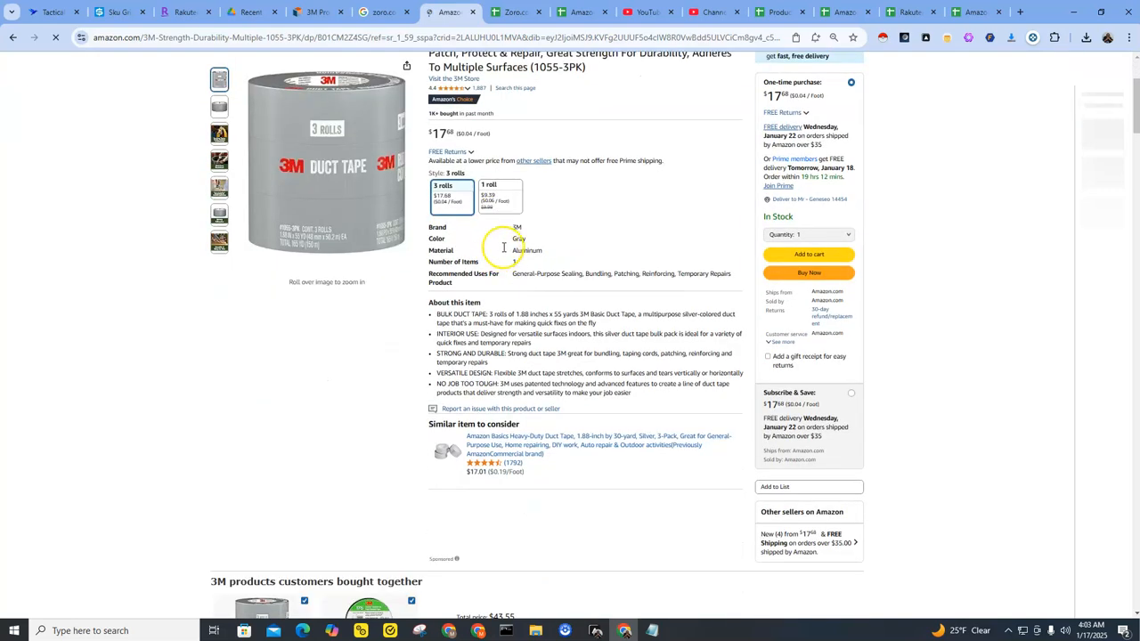
{"action": "scroll", "coordinate": [507, 249], "scroll_direction": "up", "scroll_amount": 2}
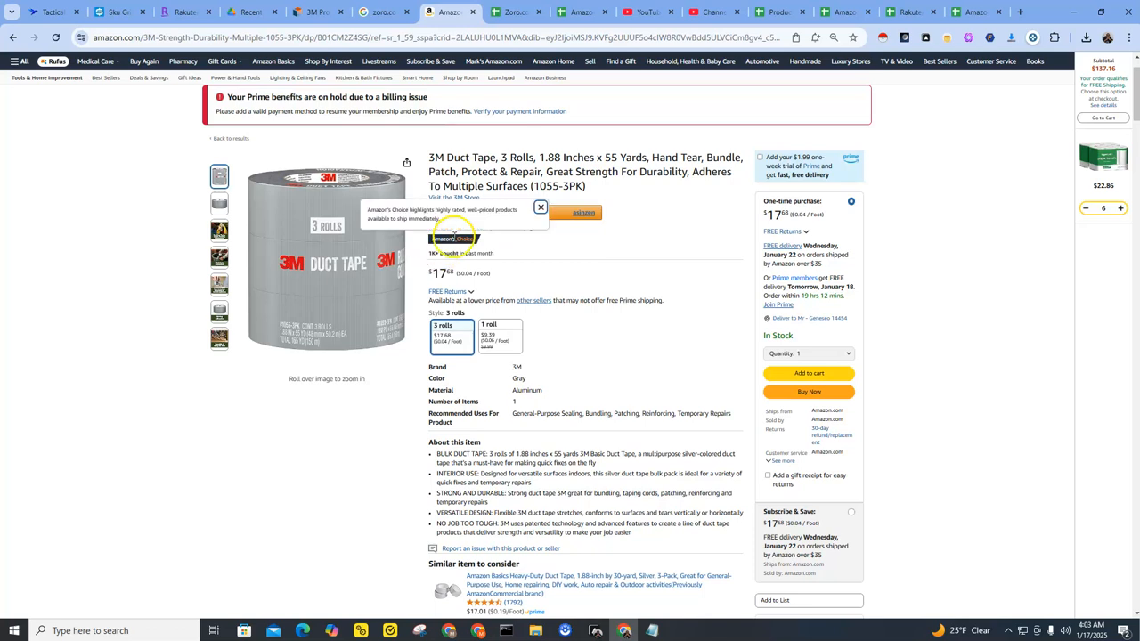
{"action": "left_click", "coordinate": [819, 432]}
{"action": "left_click", "coordinate": [812, 419]}
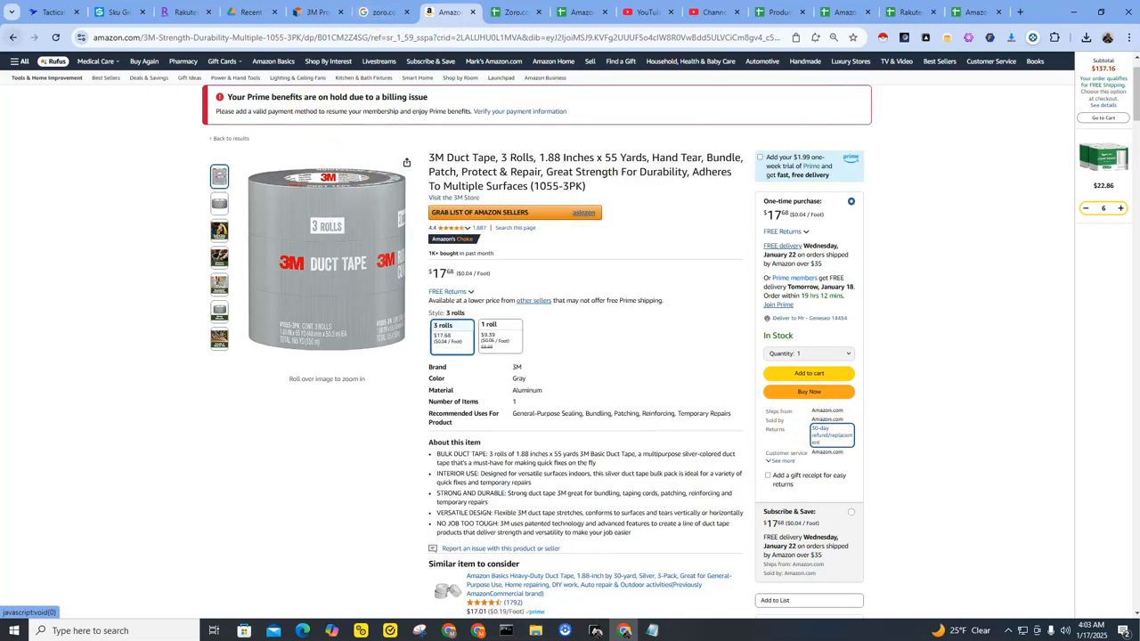
Go back to the 3M results, open the 3M Double Sided Tape Heavy Duty 10FT listing, and check its seller and return terms.
{"action": "left_click", "coordinate": [13, 38]}
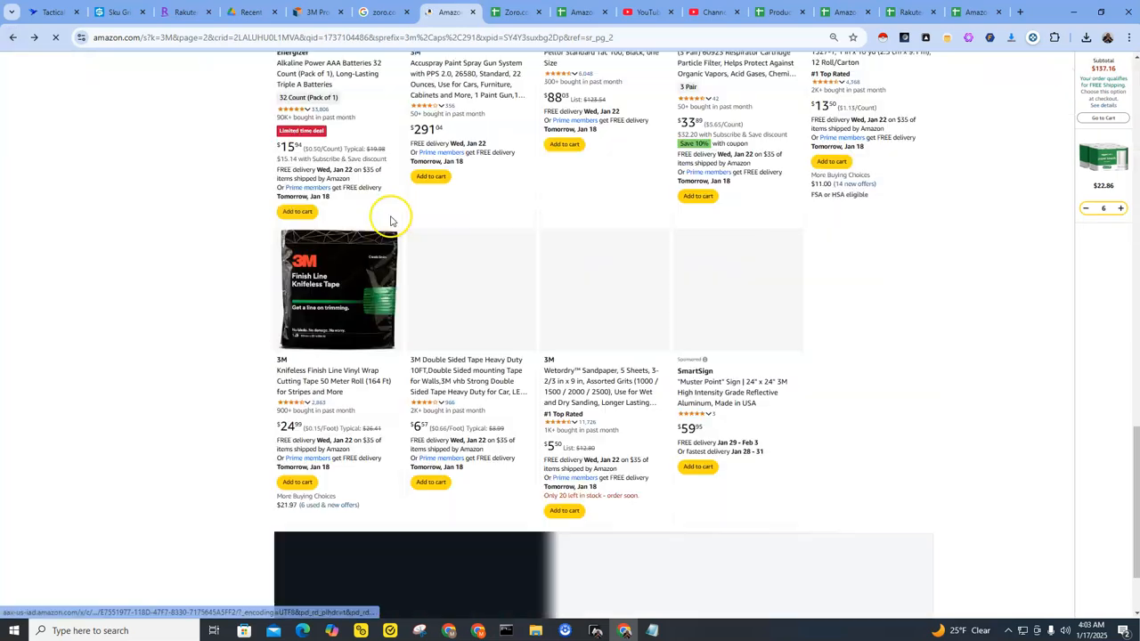
{"action": "scroll", "coordinate": [570, 365], "scroll_direction": "up", "scroll_amount": 2}
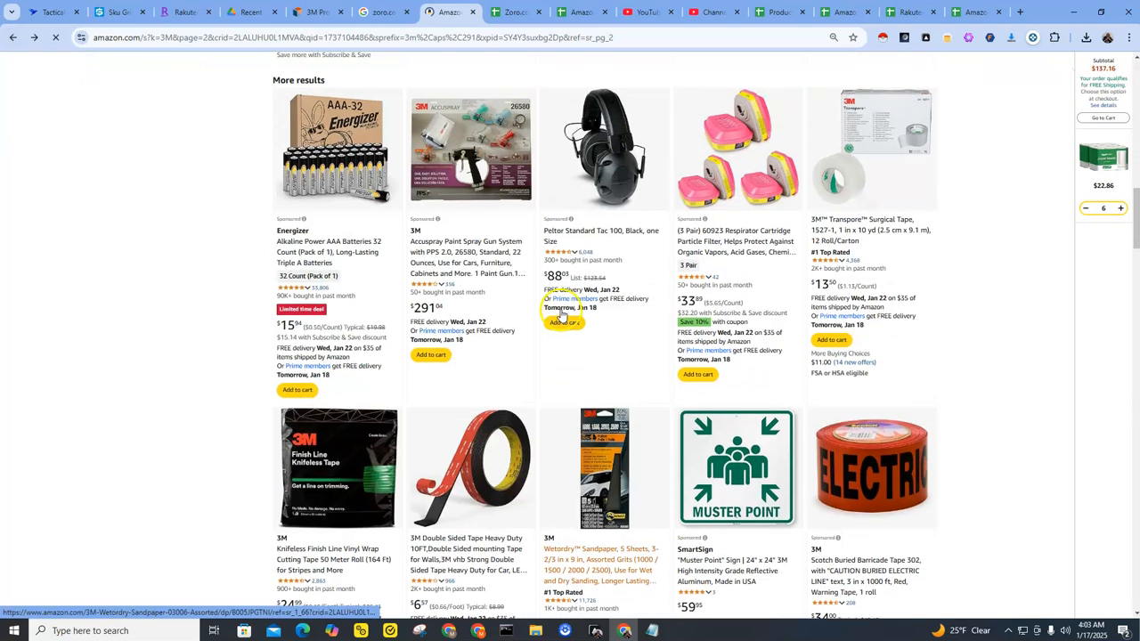
{"action": "left_click", "coordinate": [464, 257]}
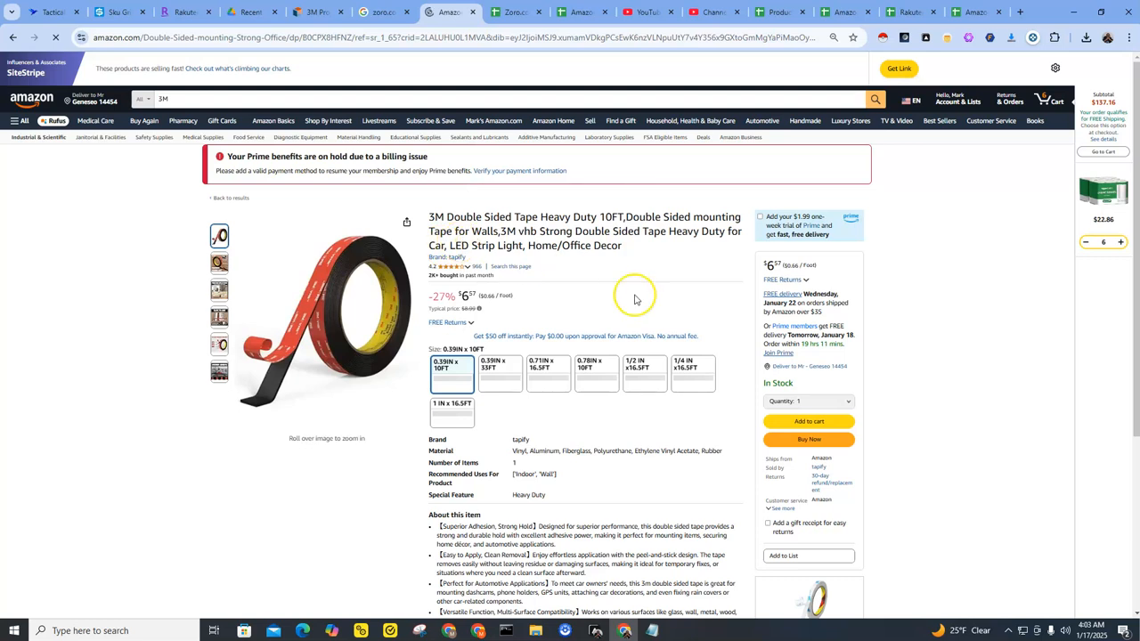
{"action": "left_click", "coordinate": [844, 481]}
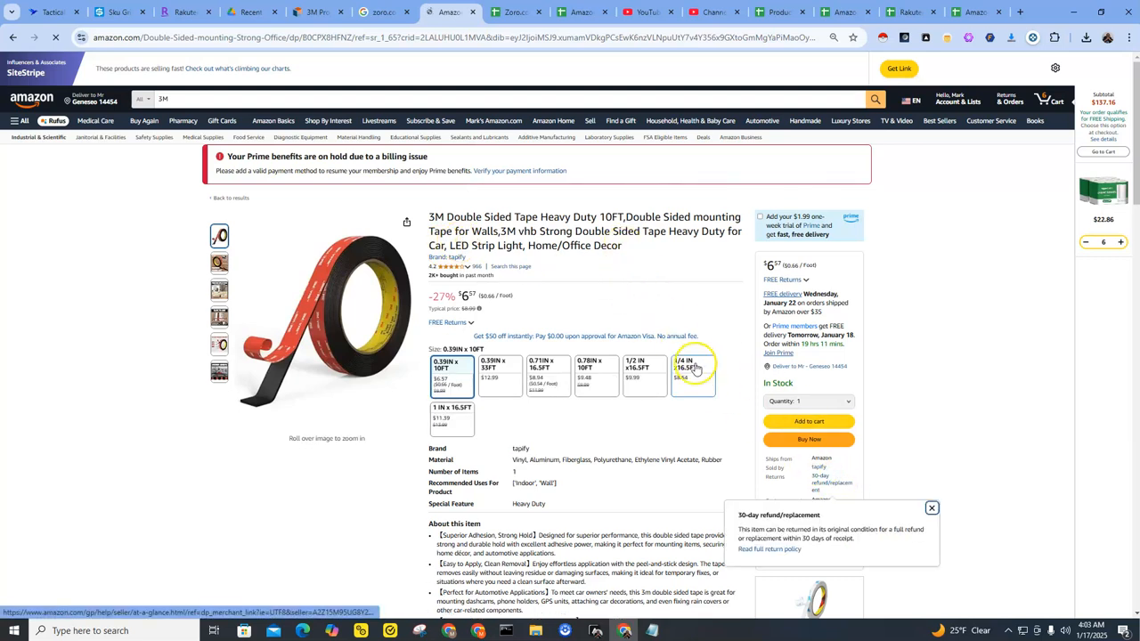
{"action": "scroll", "coordinate": [690, 375], "scroll_direction": "down", "scroll_amount": 2}
{"action": "left_click", "coordinate": [563, 145]}
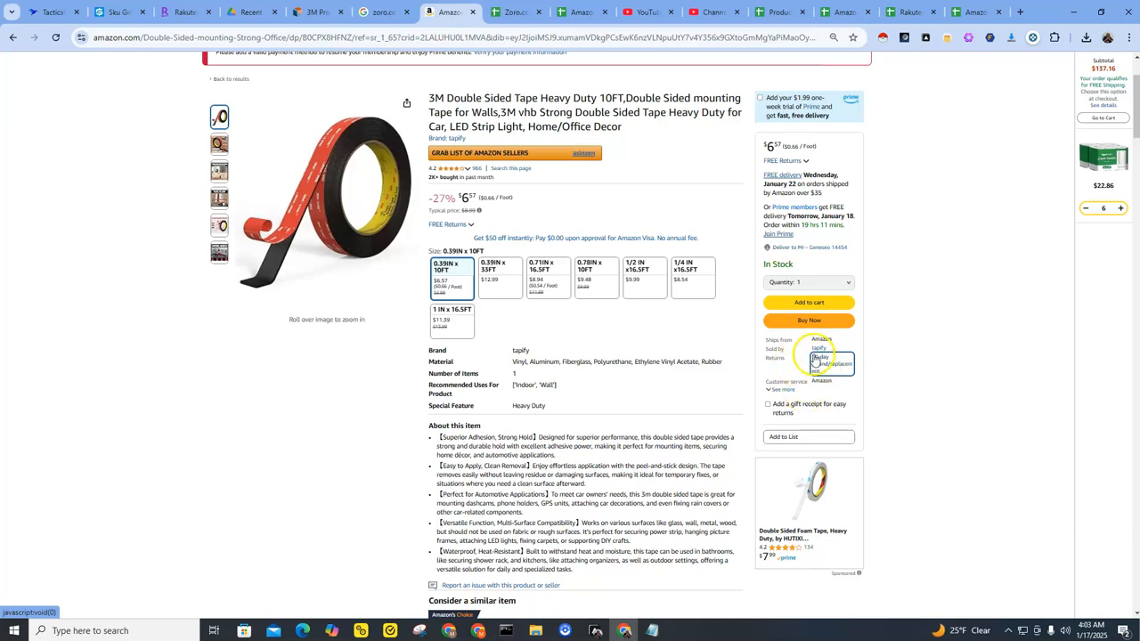
{"action": "scroll", "coordinate": [819, 361], "scroll_direction": "down", "scroll_amount": 1}
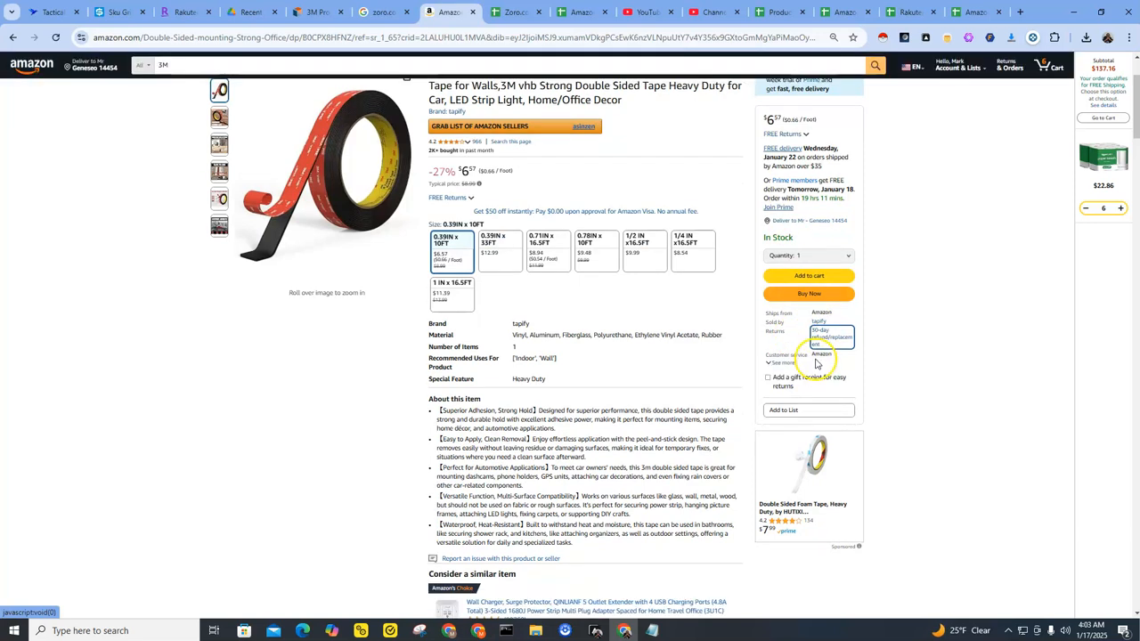
Return to Zoro's Brands & Manufacturers page and browse the featured brands and the alphabetical brand list.
{"action": "left_click", "coordinate": [382, 14]}
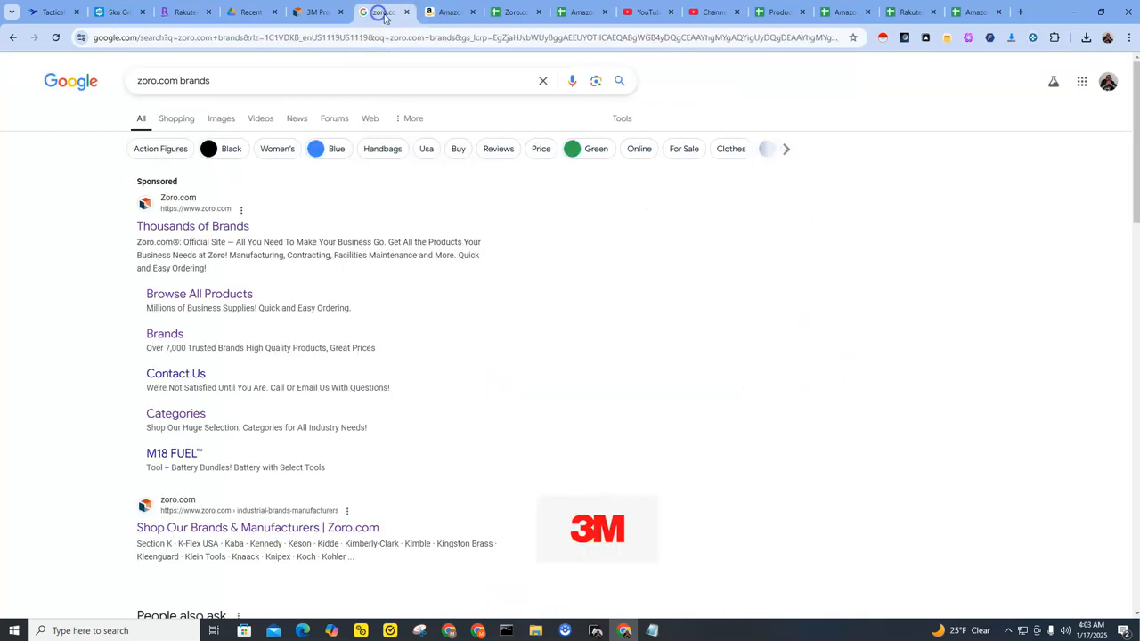
{"action": "left_click", "coordinate": [316, 12]}
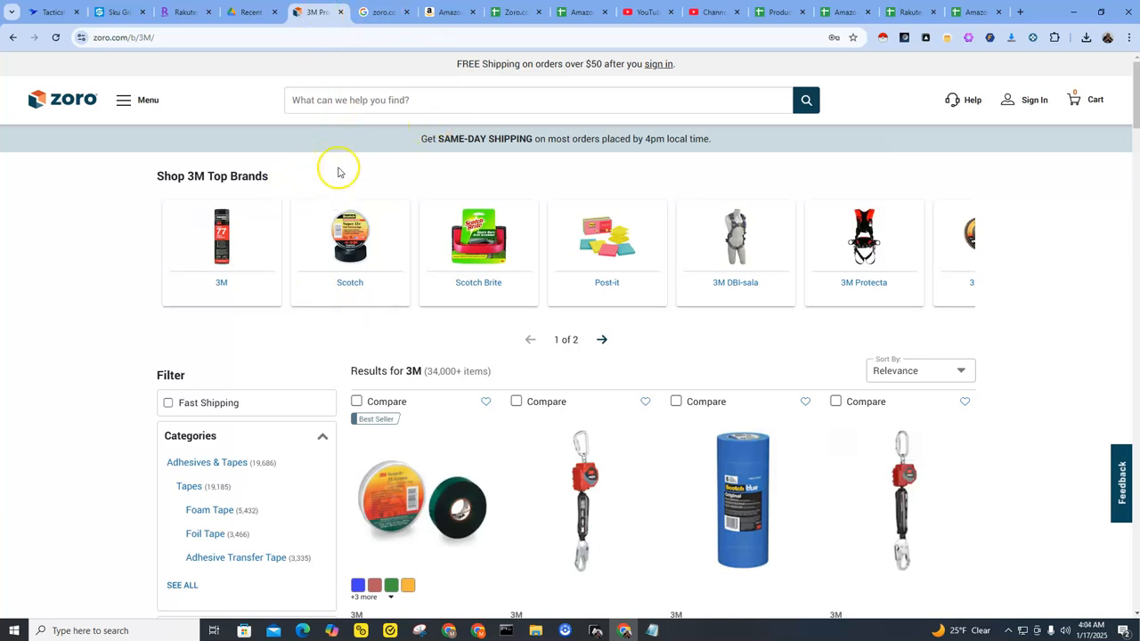
{"action": "left_click", "coordinate": [11, 37]}
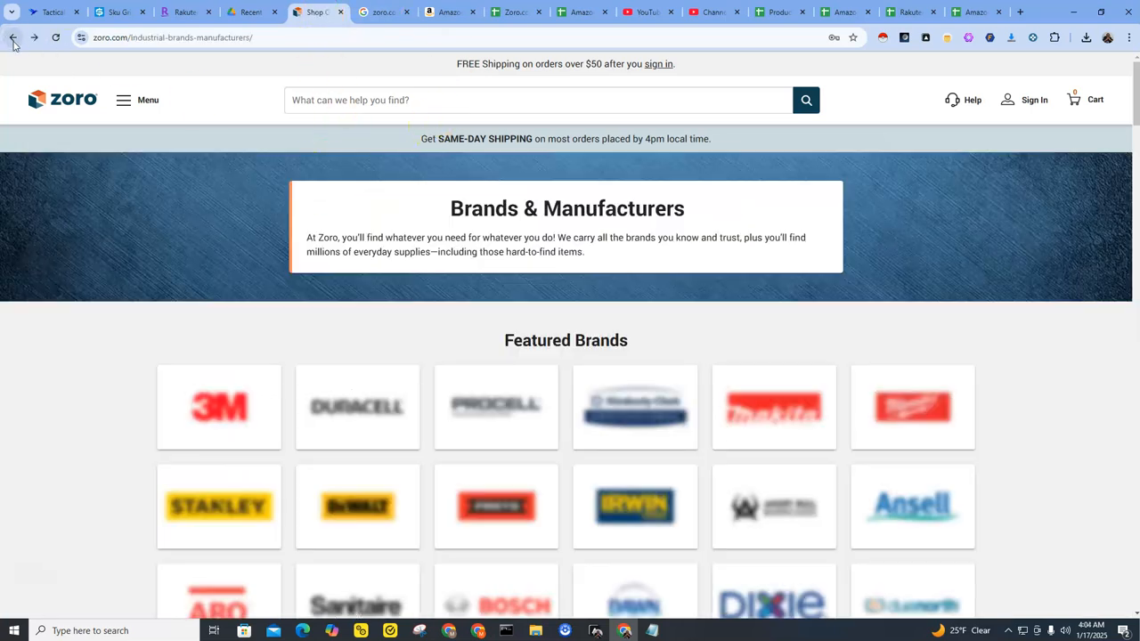
{"action": "scroll", "coordinate": [281, 324], "scroll_direction": "down", "scroll_amount": 3}
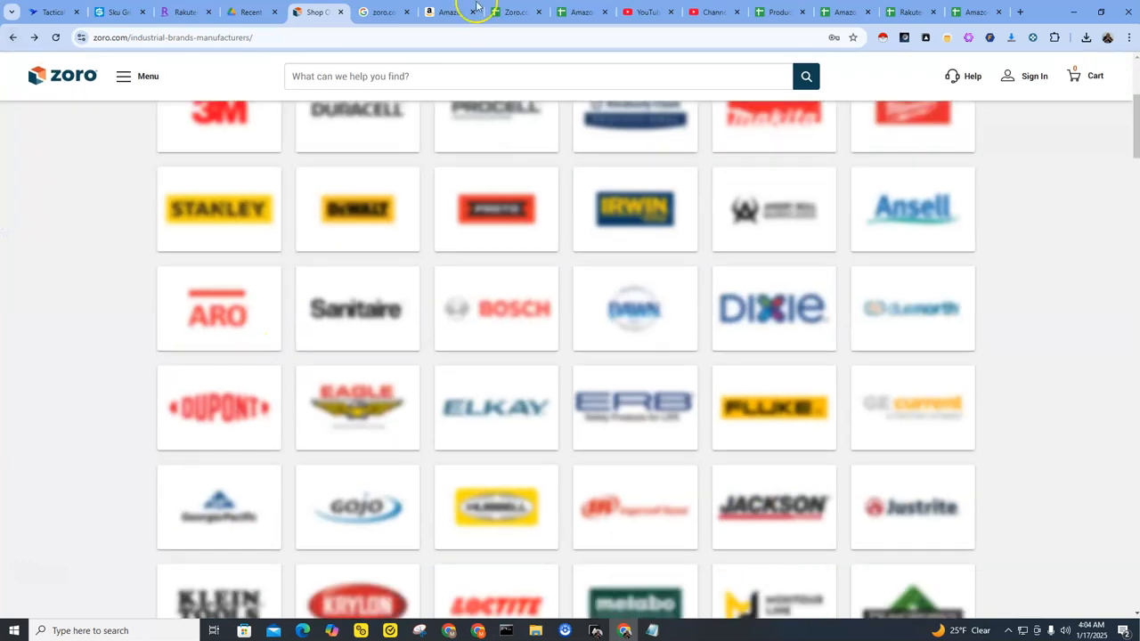
{"action": "scroll", "coordinate": [440, 229], "scroll_direction": "down", "scroll_amount": 20}
{"action": "scroll", "coordinate": [447, 249], "scroll_direction": "down", "scroll_amount": 2}
{"action": "scroll", "coordinate": [446, 245], "scroll_direction": "up", "scroll_amount": 5}
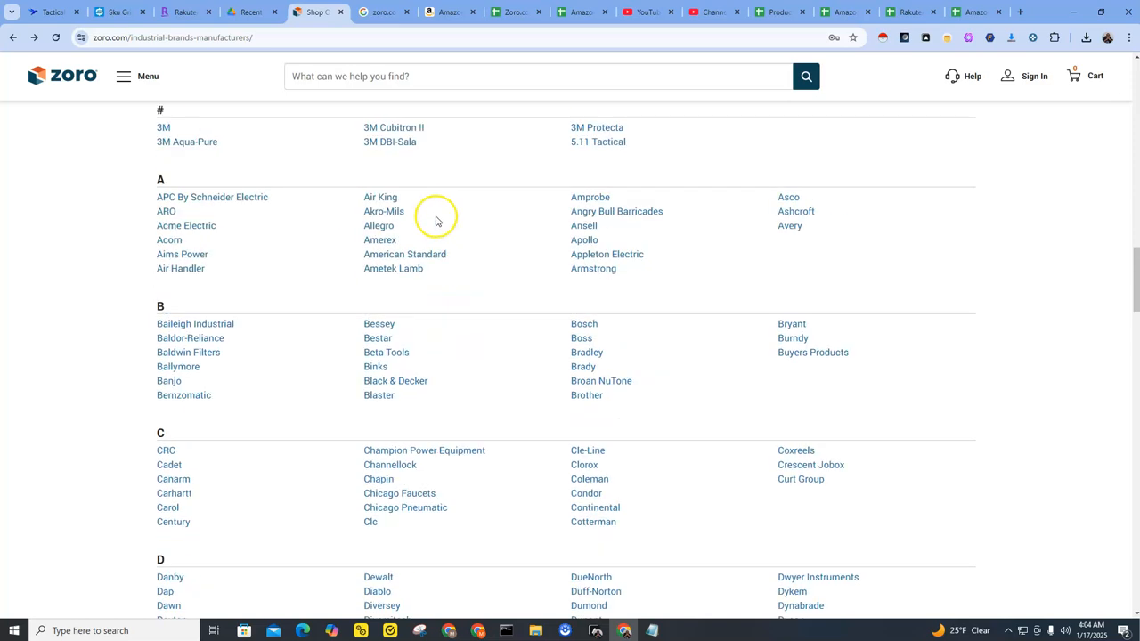
{"action": "scroll", "coordinate": [423, 218], "scroll_direction": "down", "scroll_amount": 1}
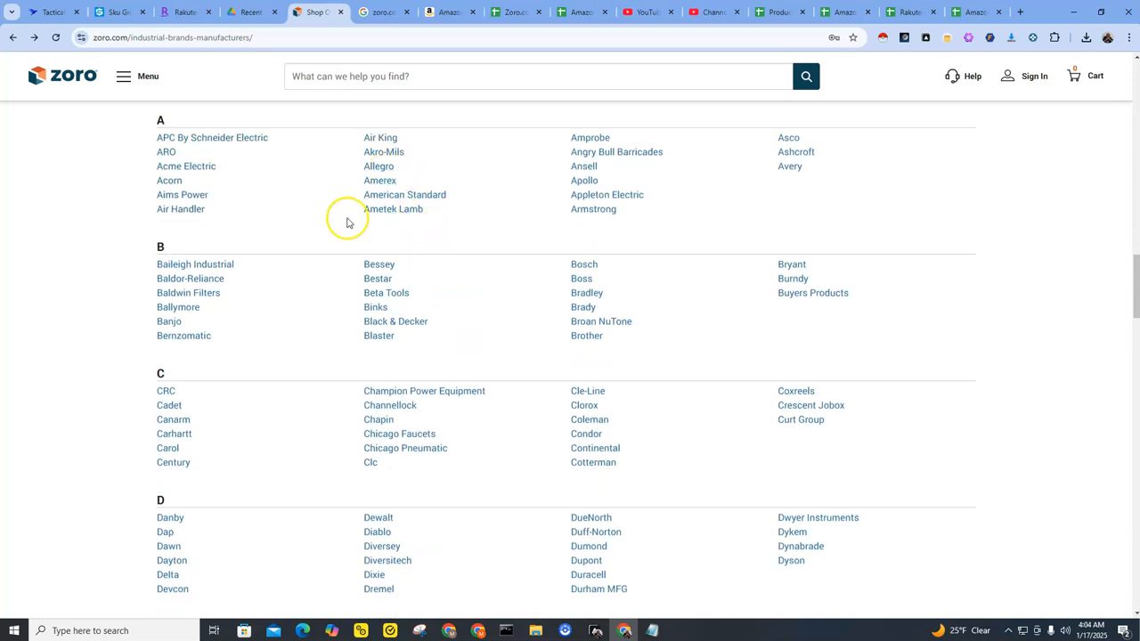
Open the Zoro.com Brands List spreadsheet and review its Zoro Brands column, selecting the entries from 3M to ARO.
{"action": "left_click", "coordinate": [513, 11]}
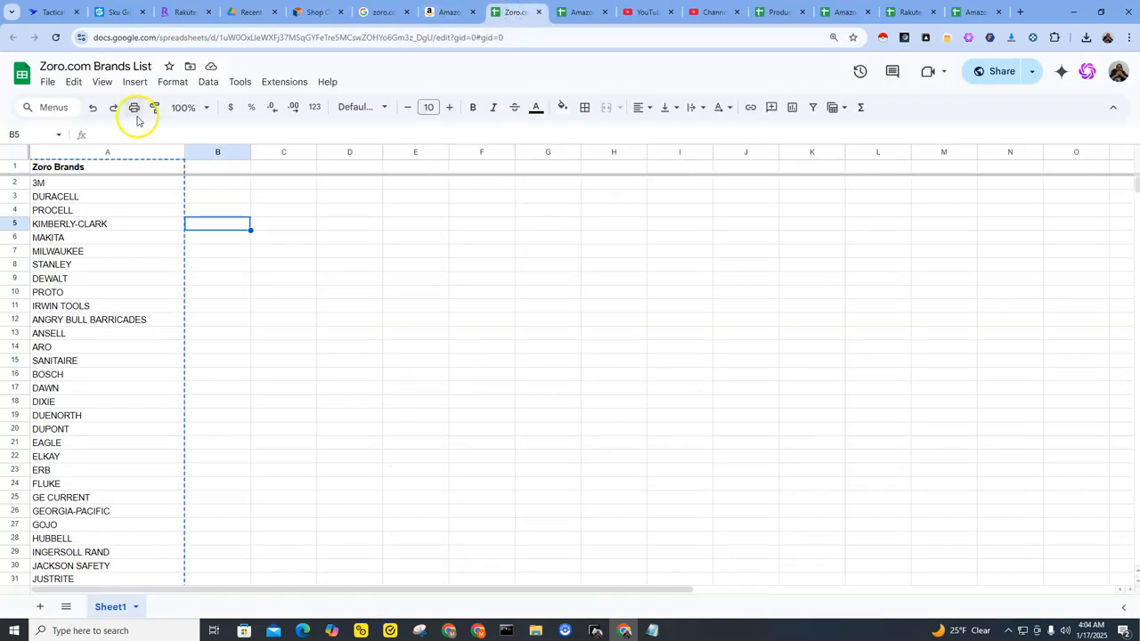
{"action": "left_click", "coordinate": [120, 169]}
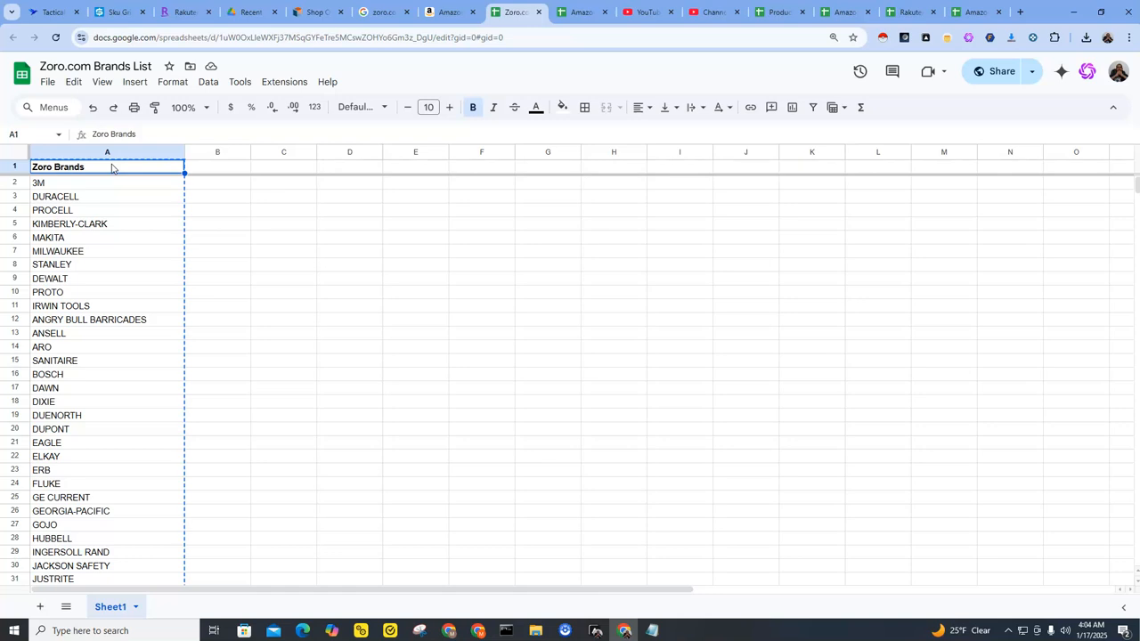
{"action": "left_click_drag", "start_coordinate": [77, 184], "coordinate": [81, 347]}
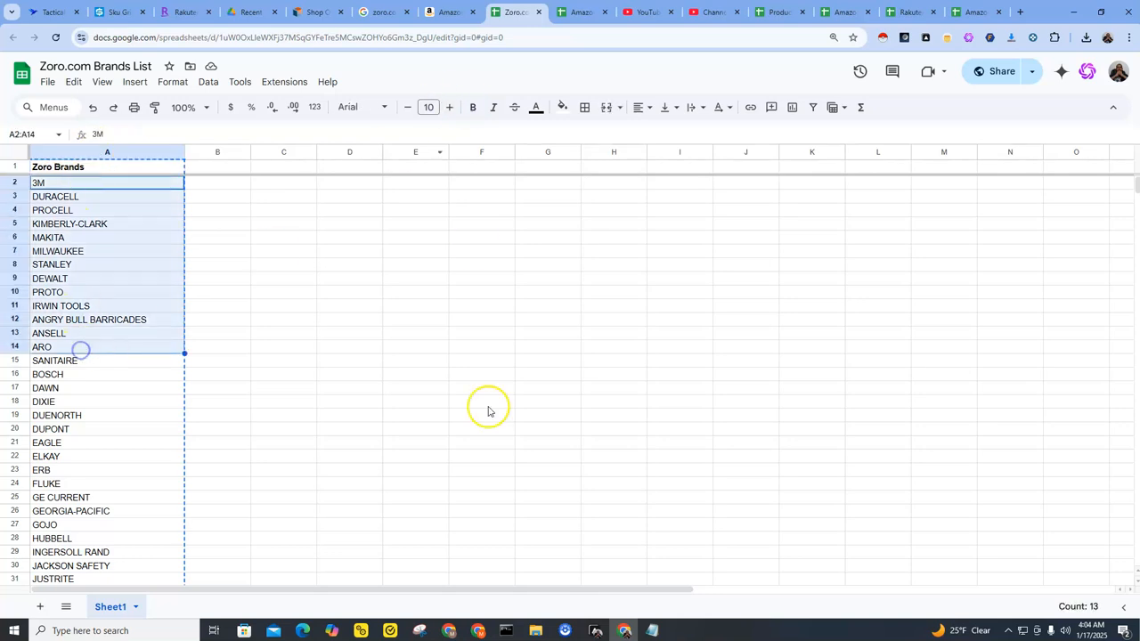
Switch to Automa and examine the block diagram of the Amazon Search Scraper from Google Sheets workflow.
{"action": "left_click", "coordinate": [596, 630]}
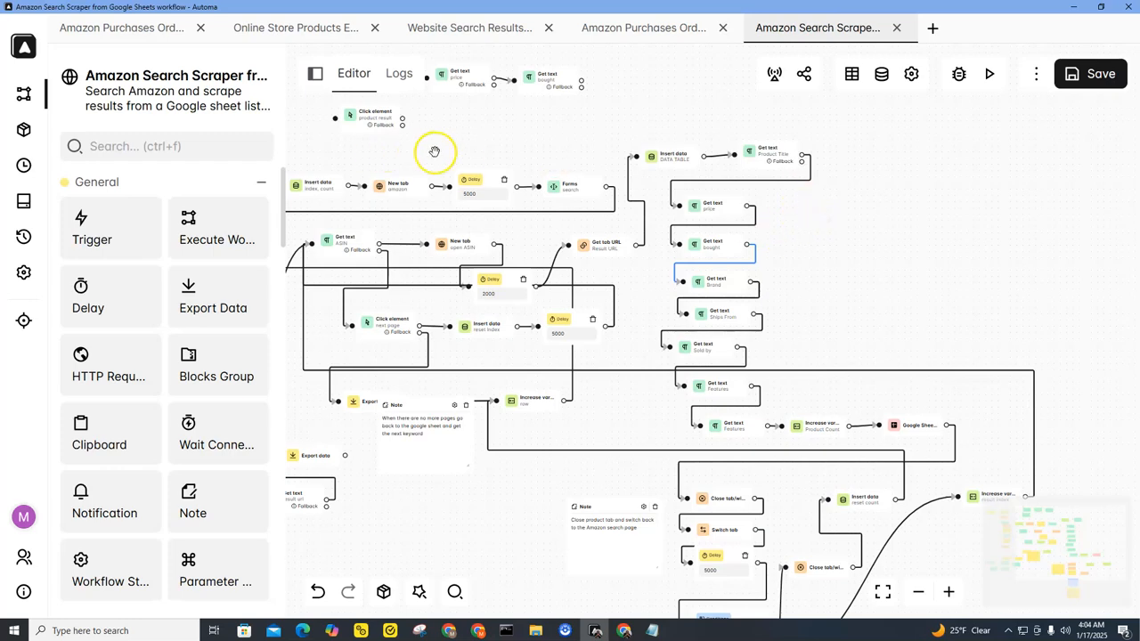
{"action": "left_click_drag", "start_coordinate": [439, 148], "coordinate": [586, 179]}
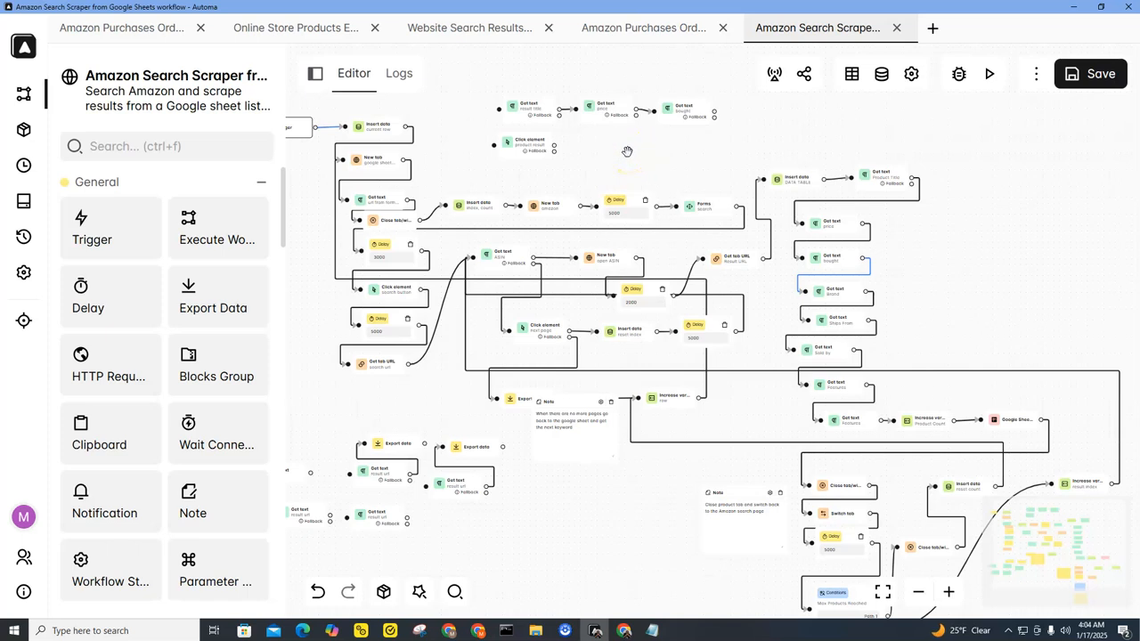
{"action": "scroll", "coordinate": [627, 152], "scroll_direction": "down", "scroll_amount": 1}
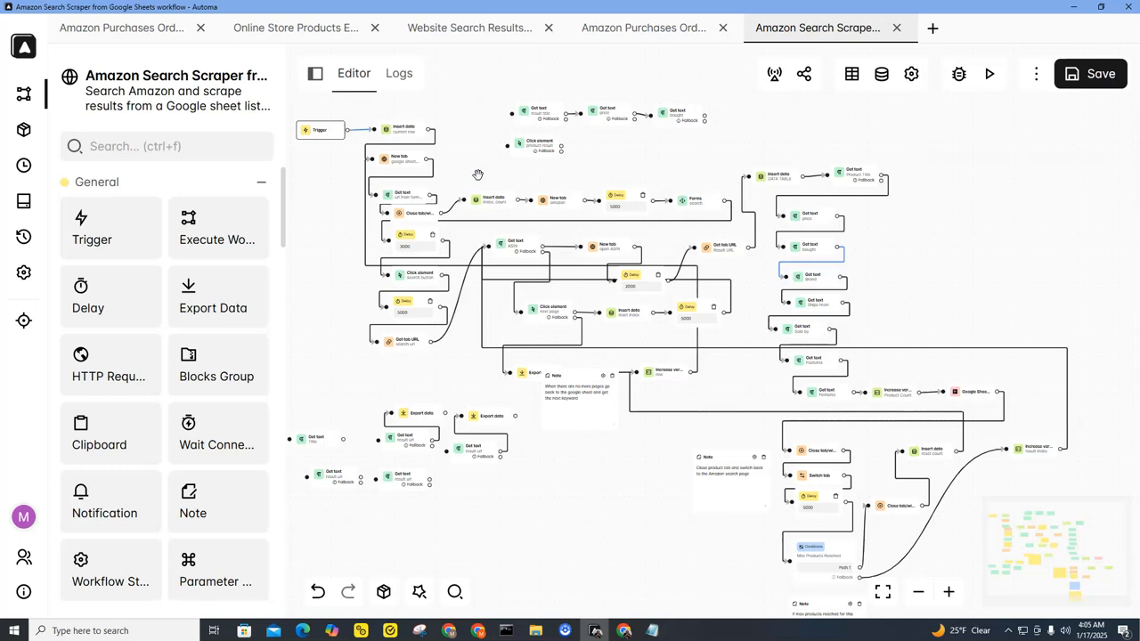
Open the Automa marketplace from the workflows dashboard, translate the page to English, and search the workflows for "amazon".
{"action": "left_click", "coordinate": [26, 96]}
{"action": "left_click", "coordinate": [142, 183]}
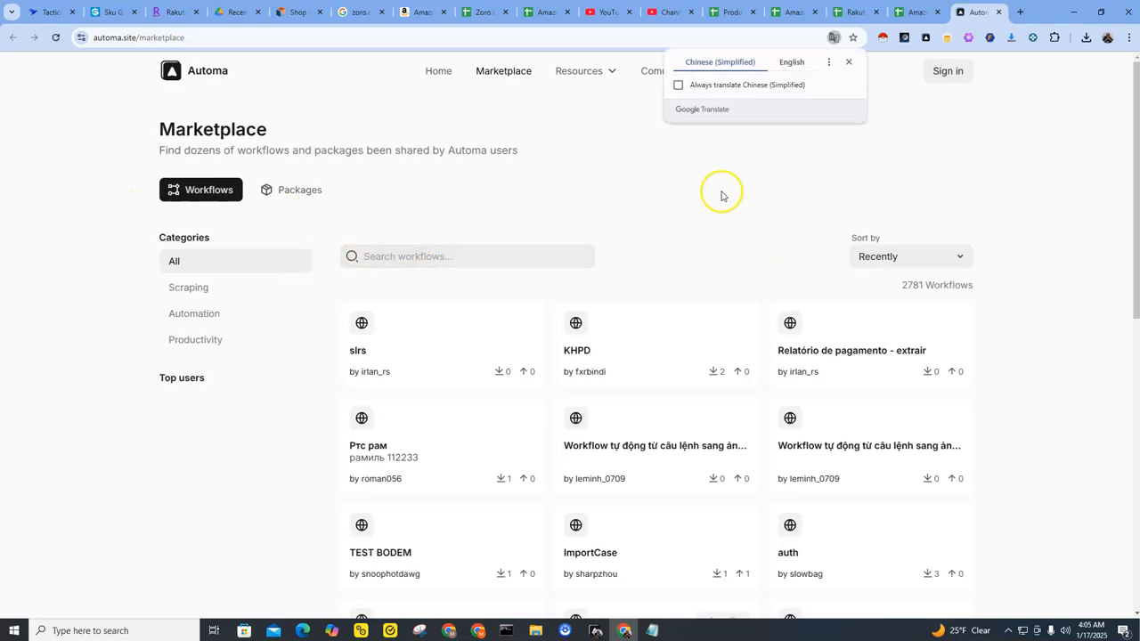
{"action": "left_click", "coordinate": [788, 64]}
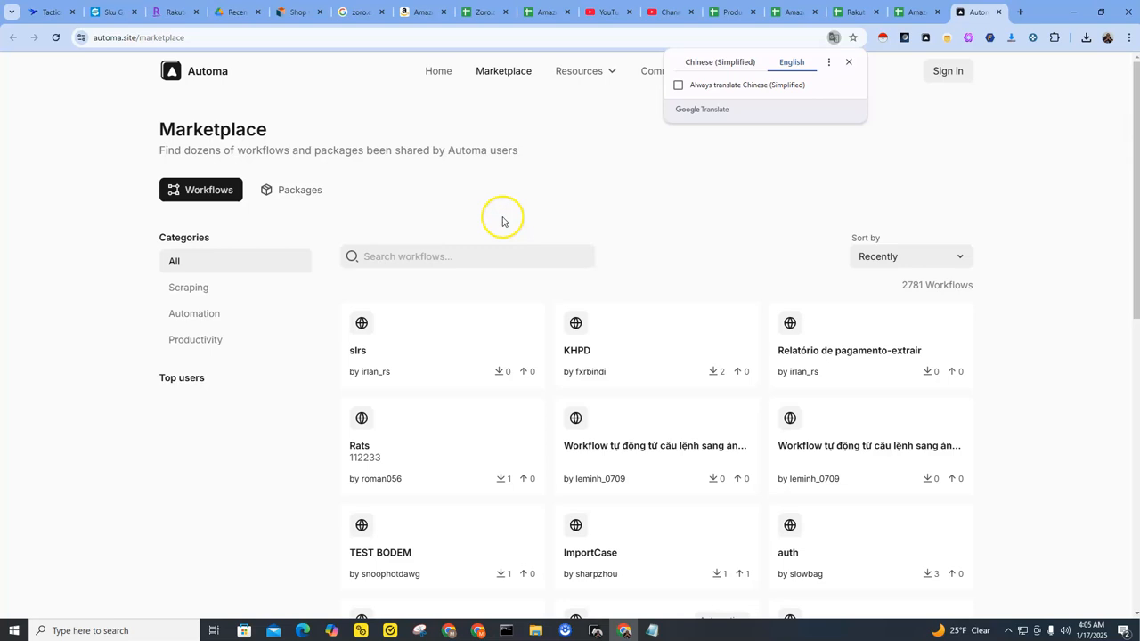
{"action": "left_click", "coordinate": [415, 254]}
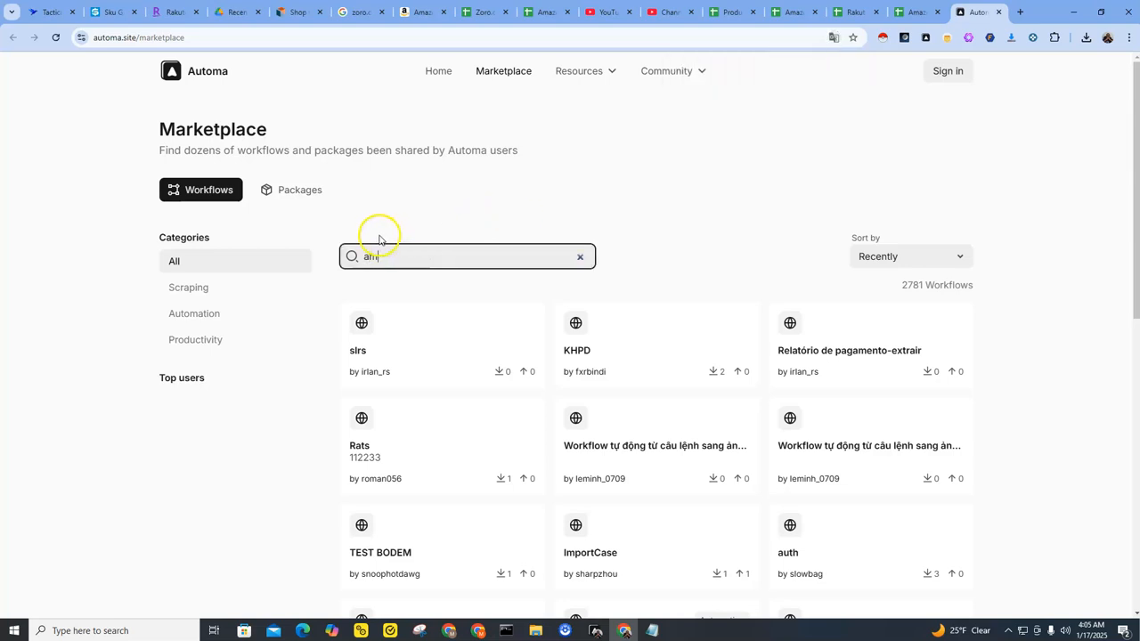
{"action": "type", "text": "amazon"}
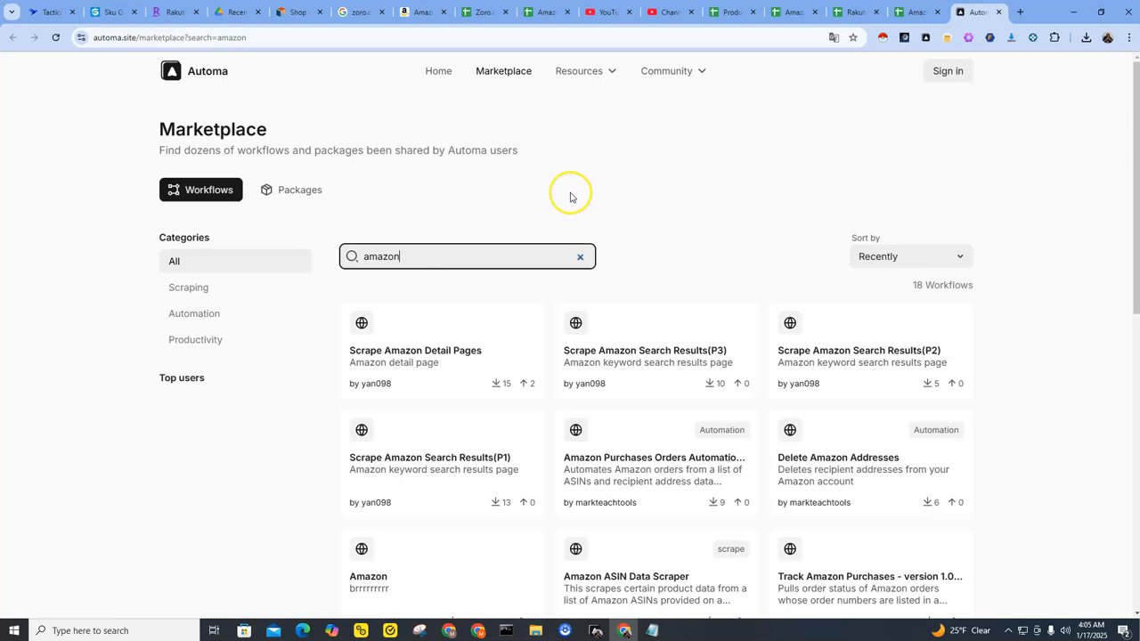
Open the Scrape Amazon Search Results(P2) marketplace workflow and examine its block diagram from the trigger onward.
{"action": "left_click", "coordinate": [842, 359]}
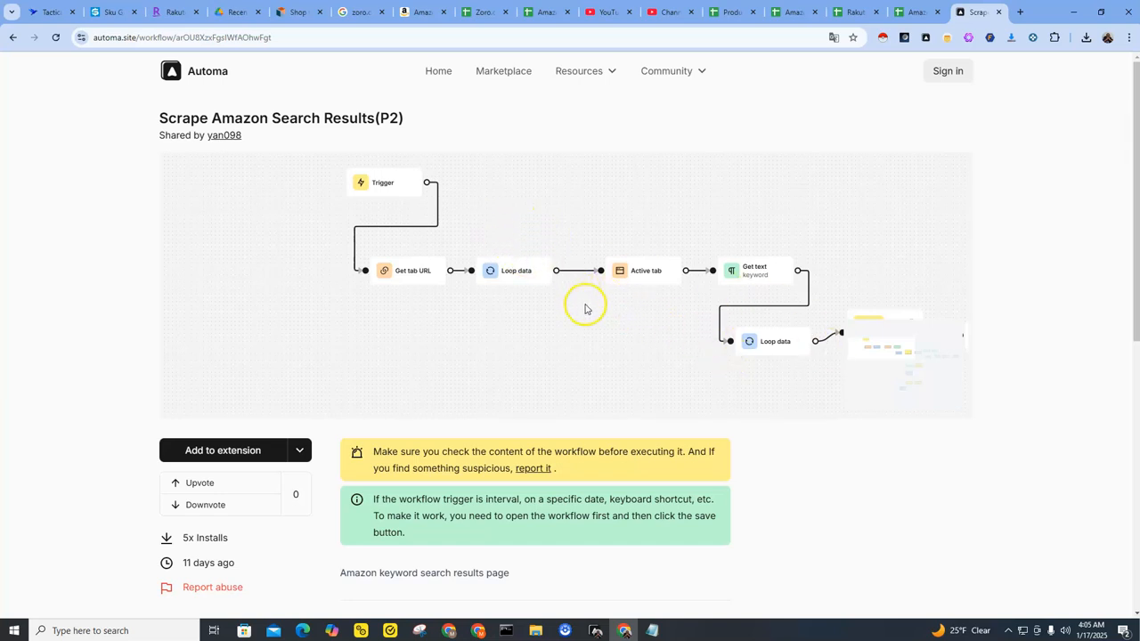
{"action": "scroll", "coordinate": [600, 307], "scroll_direction": "up", "scroll_amount": 1}
{"action": "left_click_drag", "start_coordinate": [609, 328], "coordinate": [217, 318]}
{"action": "left_click_drag", "start_coordinate": [597, 355], "coordinate": [175, 305]}
{"action": "left_click_drag", "start_coordinate": [504, 255], "coordinate": [891, 231]}
{"action": "left_click_drag", "start_coordinate": [426, 349], "coordinate": [388, 173]}
{"action": "left_click_drag", "start_coordinate": [595, 341], "coordinate": [700, 583]}
{"action": "left_click_drag", "start_coordinate": [522, 231], "coordinate": [722, 283]}
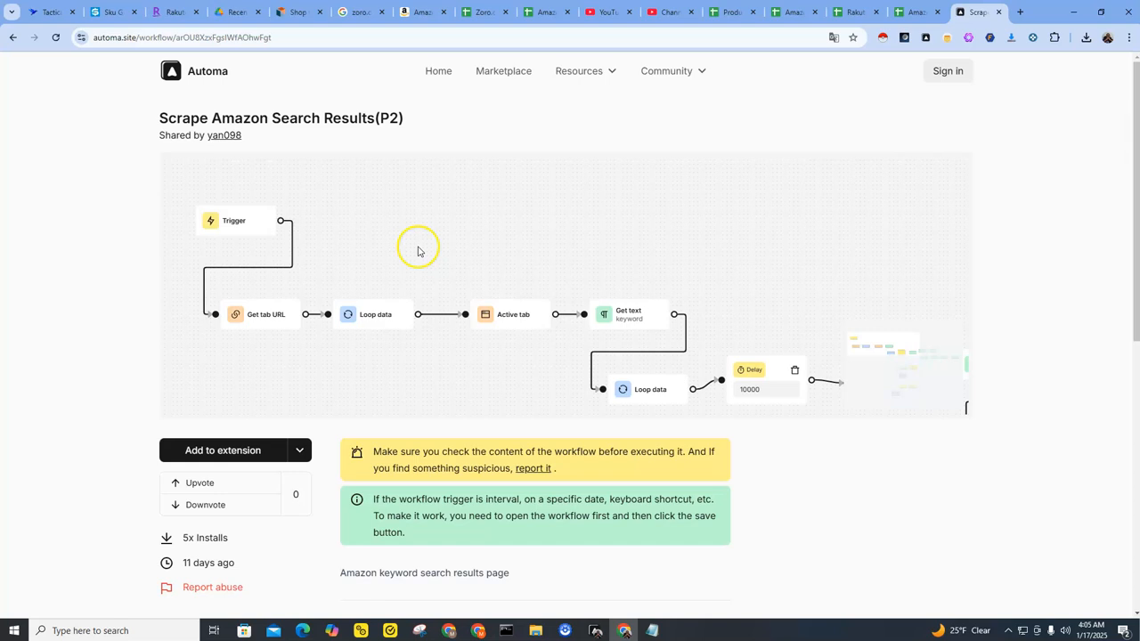
Add the Scrape Amazon Search Results(P2) workflow to the Automa extension and acknowledge the confirmation.
{"action": "left_click", "coordinate": [222, 452]}
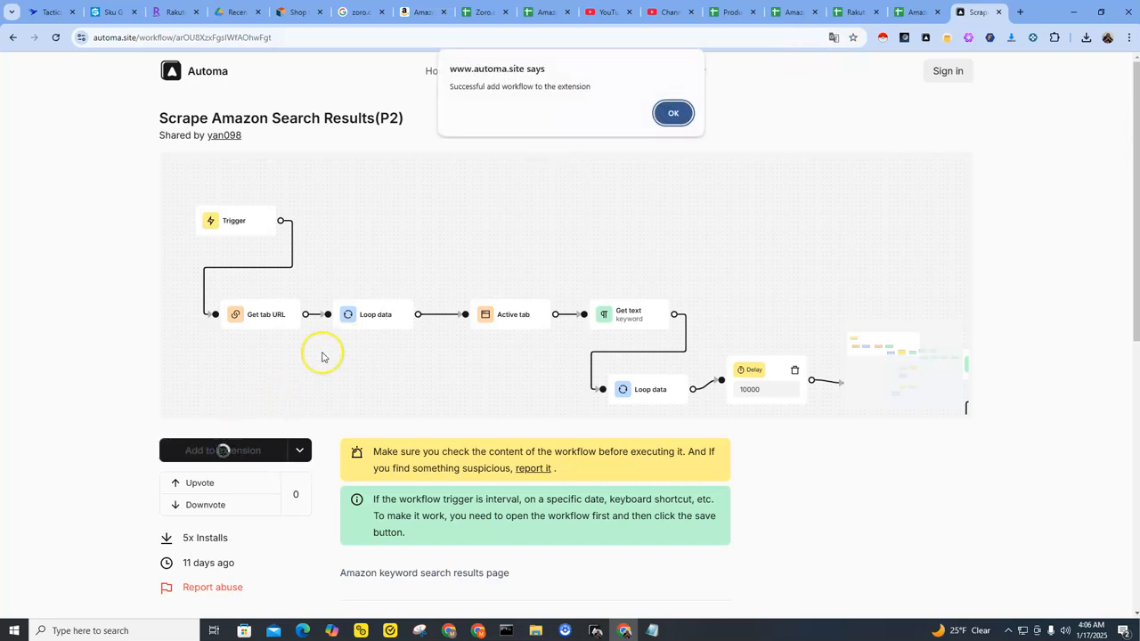
{"action": "left_click", "coordinate": [673, 114]}
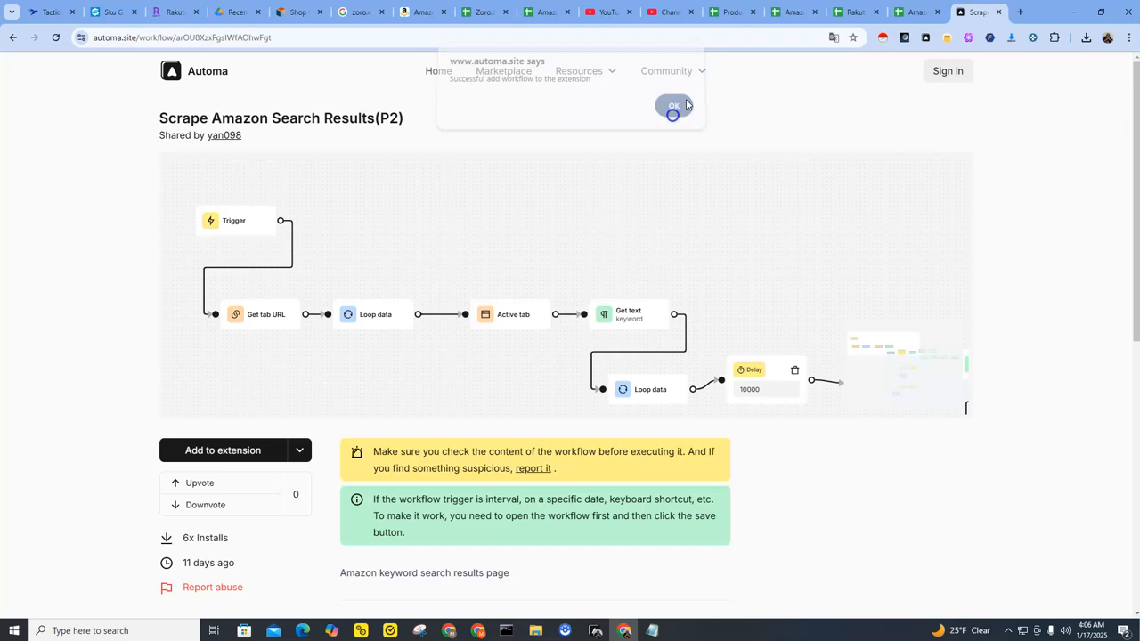
{"action": "left_click", "coordinate": [999, 14]}
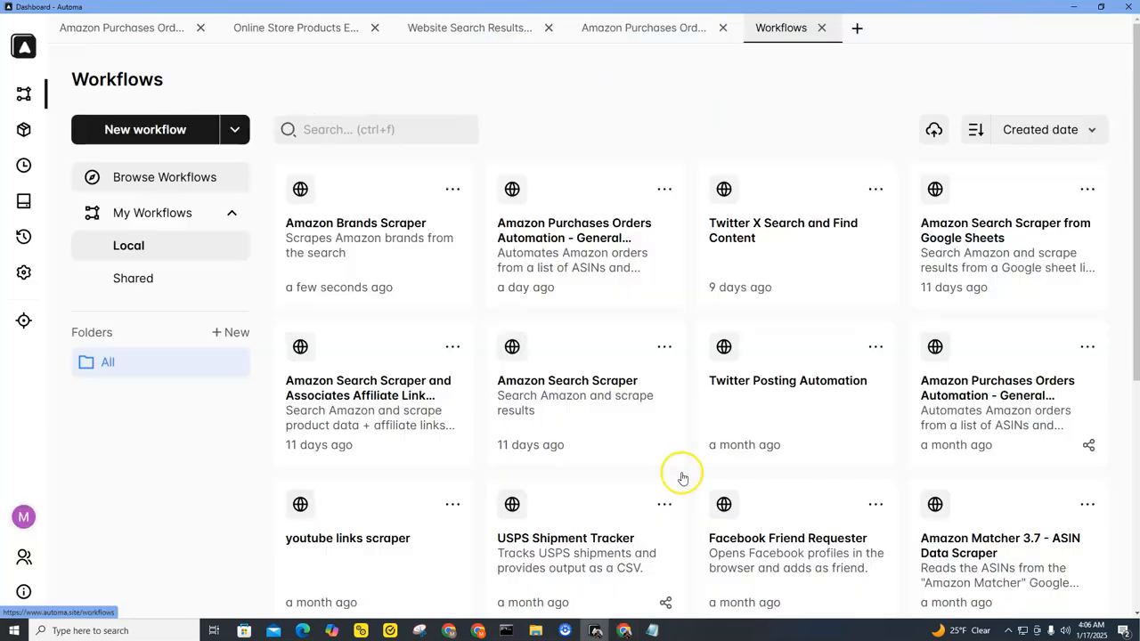
Switch to Automa, return to the Workflows dashboard, and open the Amazon Search Scraper from Google Sheets workflow.
{"action": "left_click", "coordinate": [602, 632]}
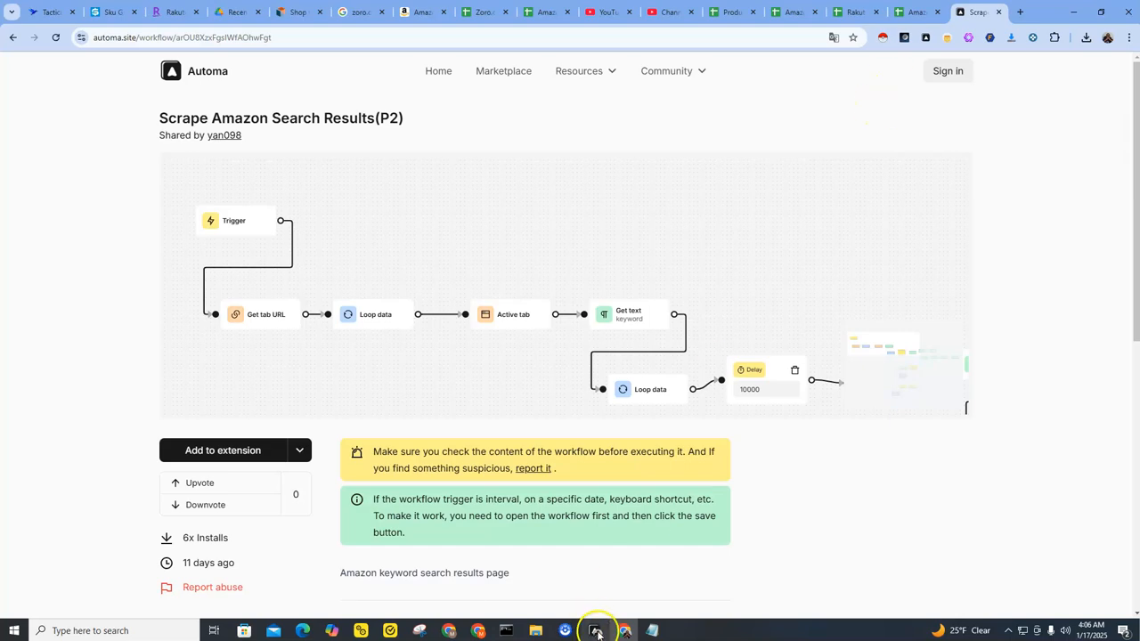
{"action": "left_click", "coordinate": [595, 631]}
{"action": "left_click", "coordinate": [642, 29]}
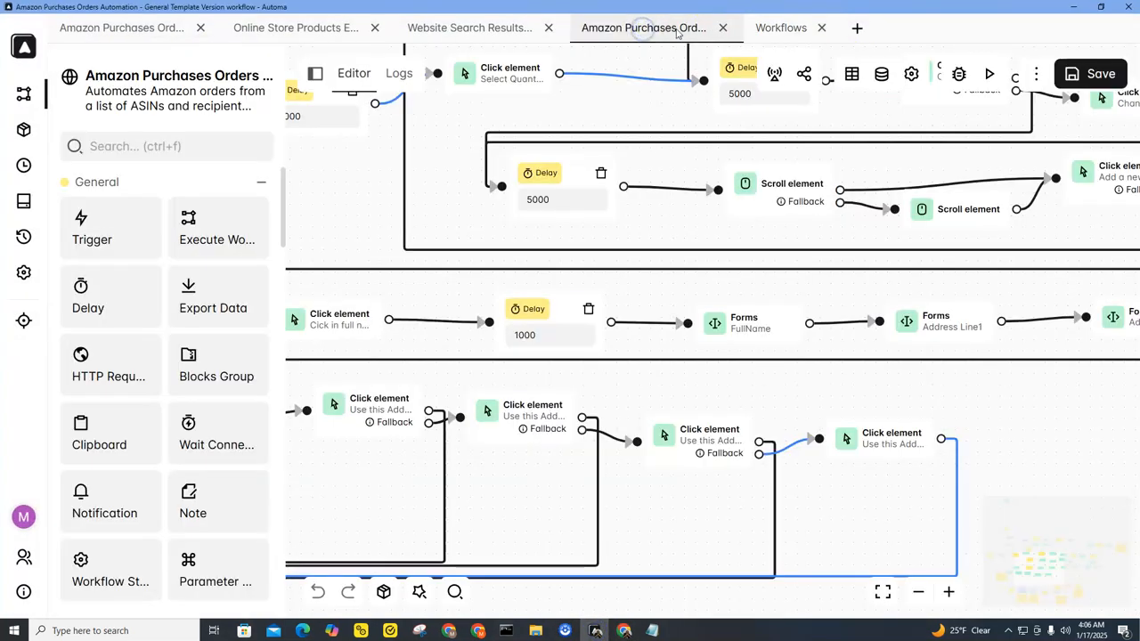
{"action": "left_click", "coordinate": [776, 29]}
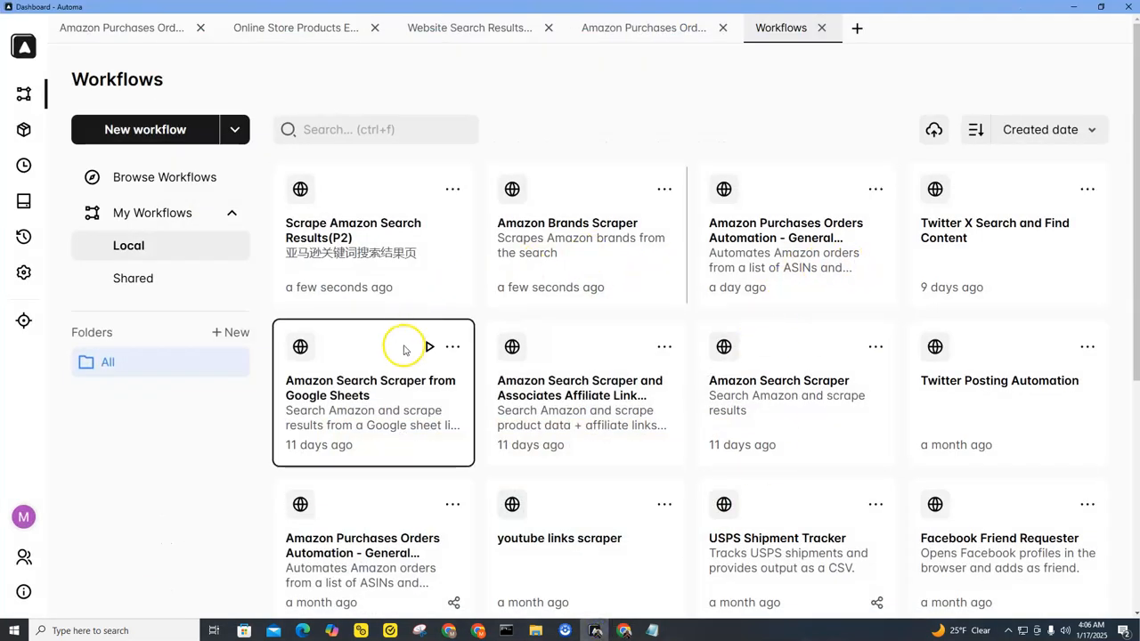
{"action": "left_click", "coordinate": [377, 395]}
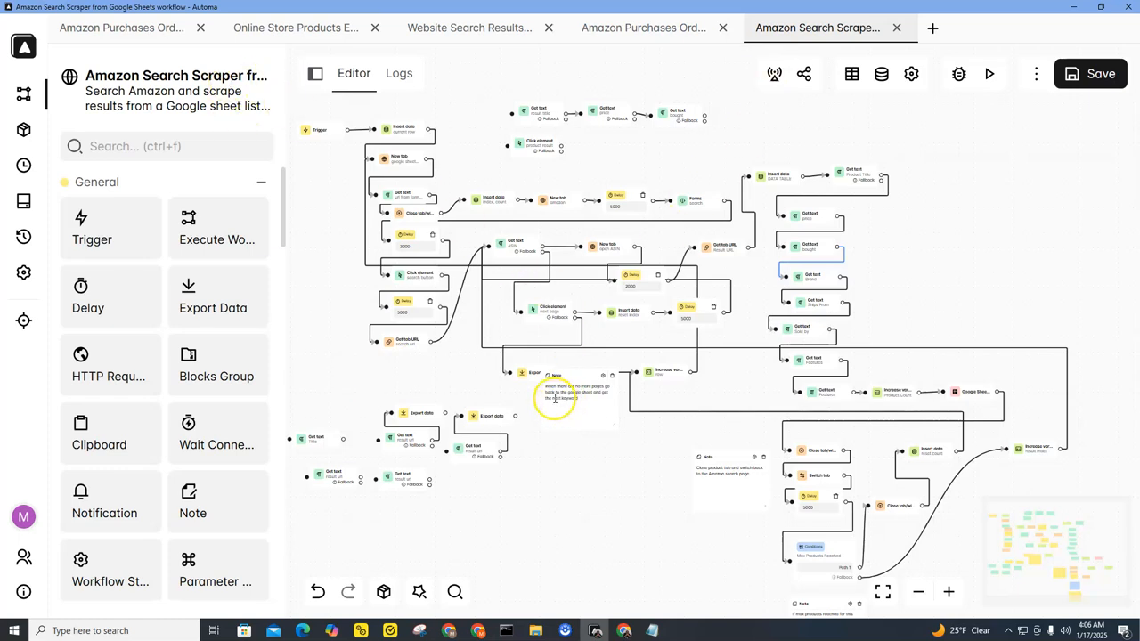
Close the marketplace workflow page in the browser and copy the whole Zoro Brands column from the Zoro.com Brands List spreadsheet.
{"action": "left_click", "coordinate": [624, 631]}
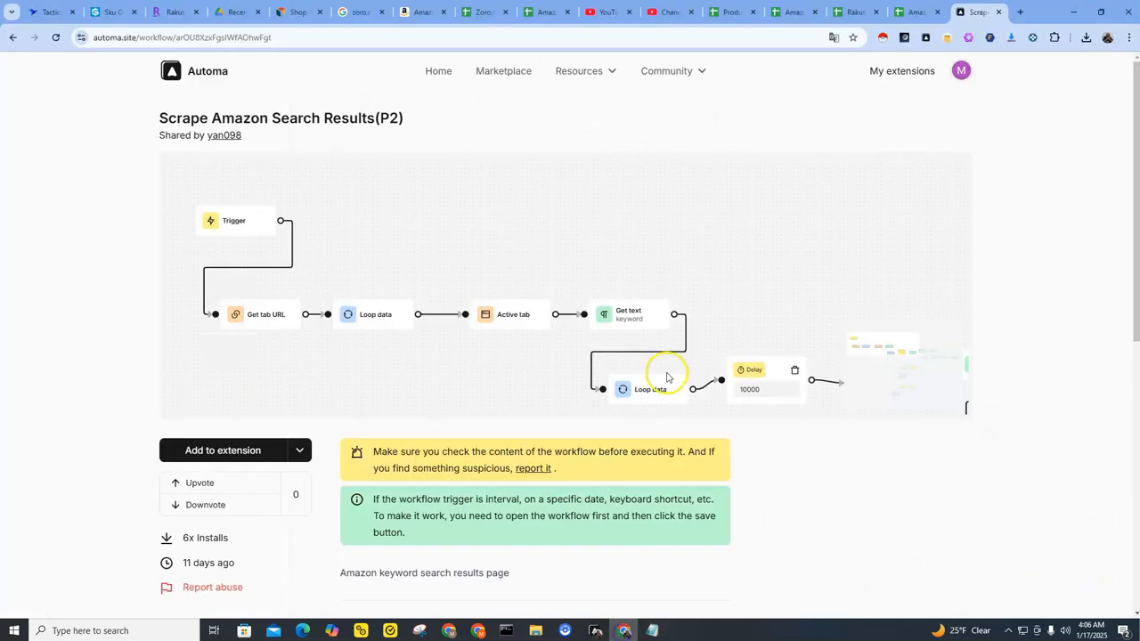
{"action": "left_click", "coordinate": [999, 12]}
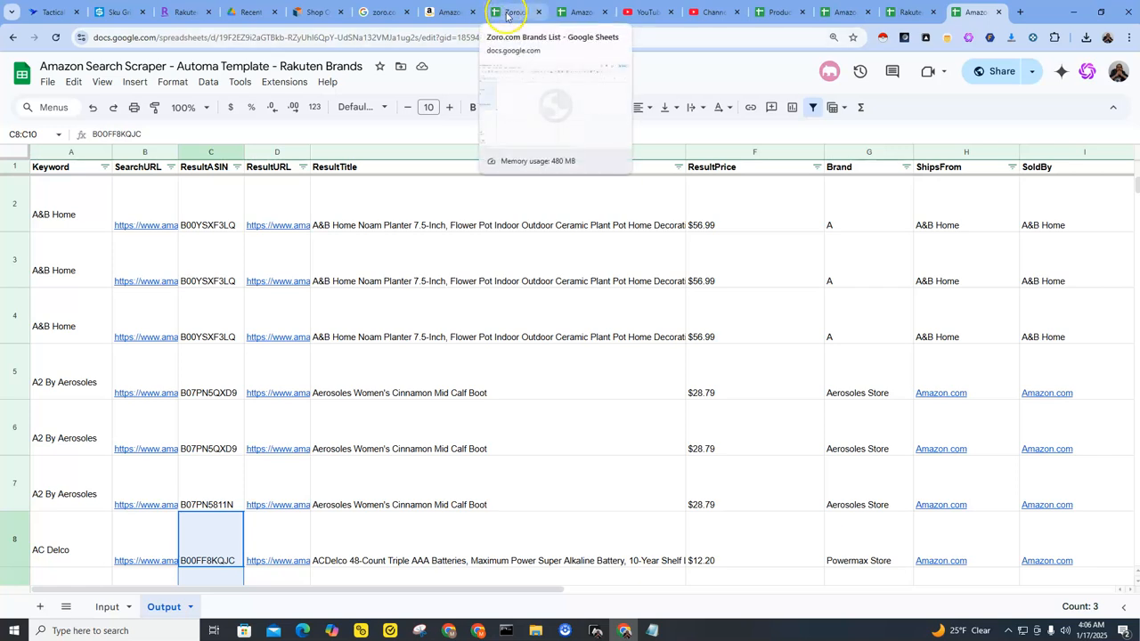
{"action": "left_click", "coordinate": [507, 15]}
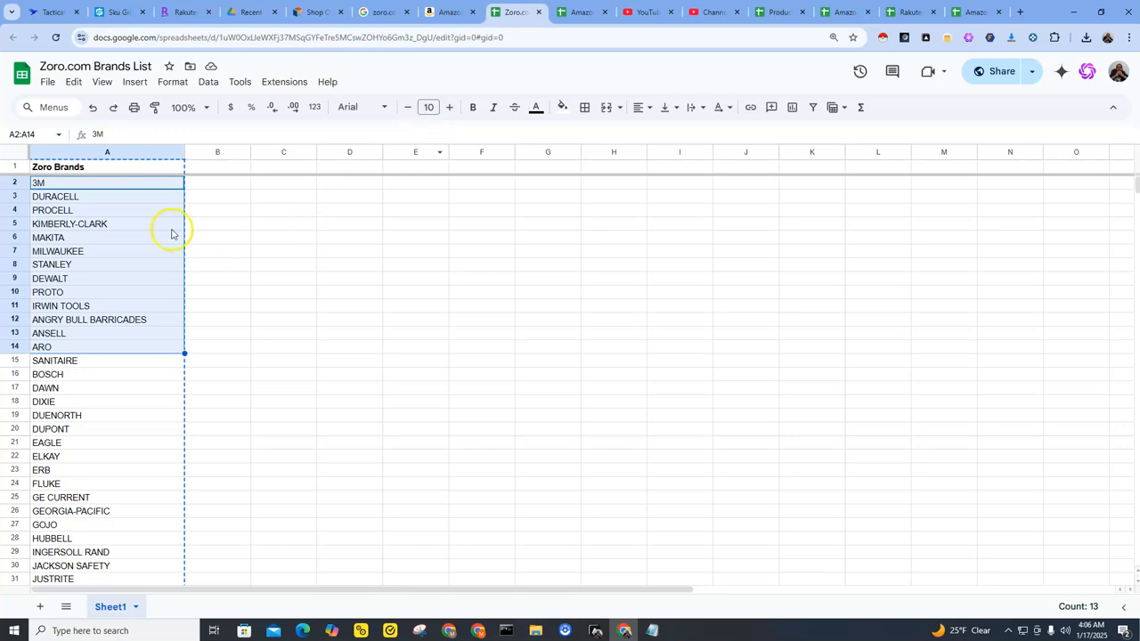
{"action": "left_click", "coordinate": [101, 188]}
{"action": "left_click", "coordinate": [91, 151]}
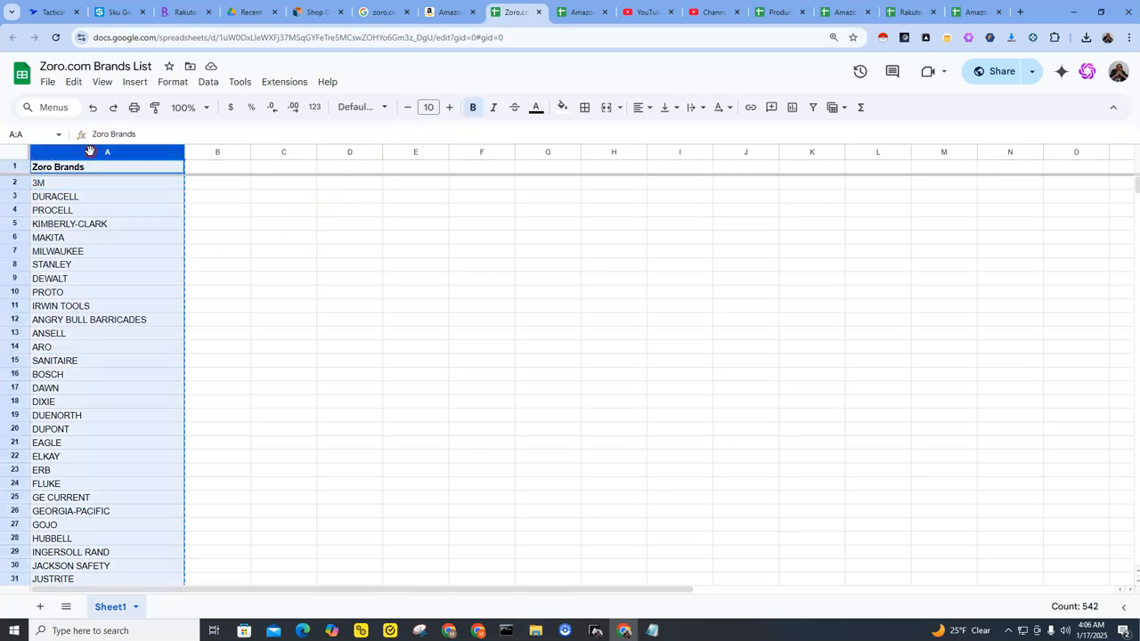
{"action": "right_click", "coordinate": [90, 152]}
{"action": "left_click", "coordinate": [122, 183]}
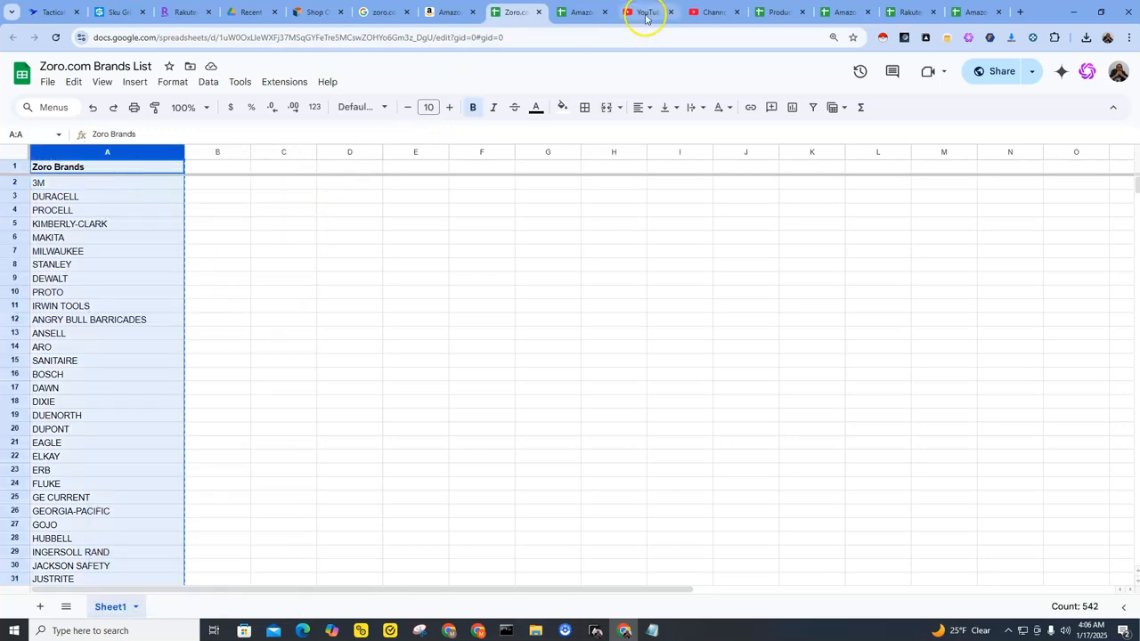
Paste the copied brands into column A of the Input sheet in the Amazon Search Scraper - Automa Template spreadsheet.
{"action": "left_click", "coordinate": [570, 12]}
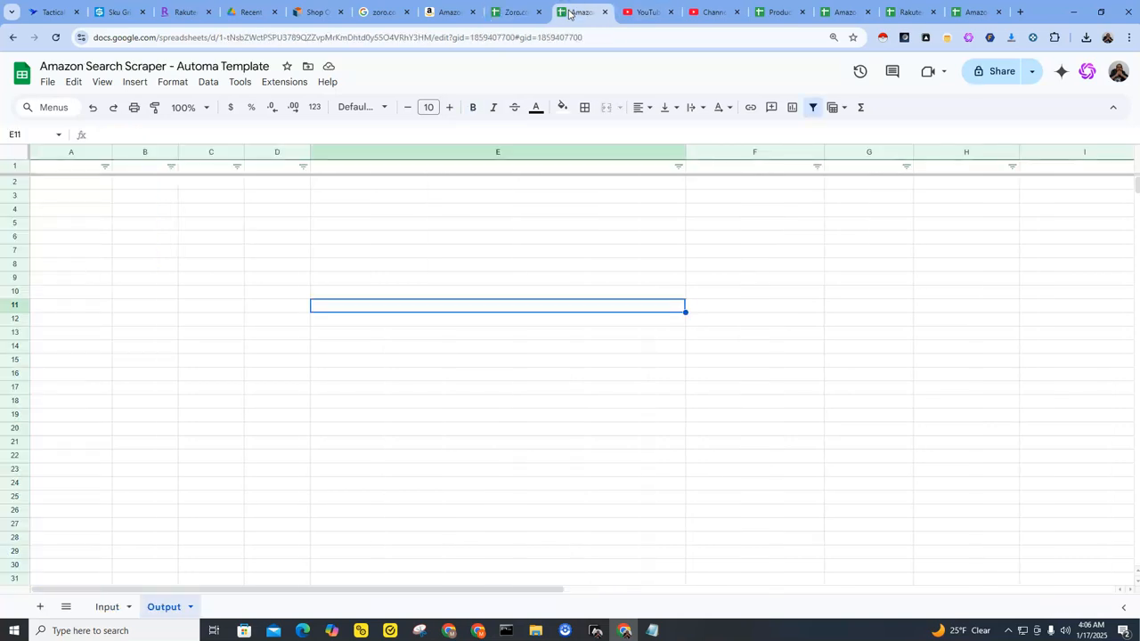
{"action": "left_click", "coordinate": [105, 606]}
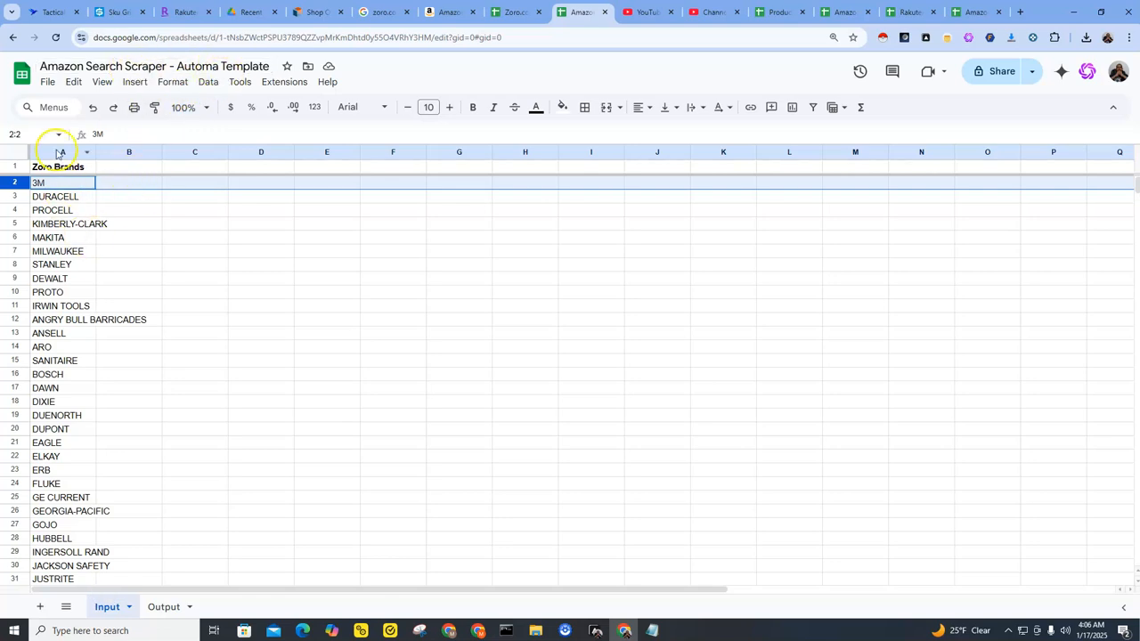
{"action": "left_click", "coordinate": [56, 153]}
{"action": "right_click", "coordinate": [56, 153]}
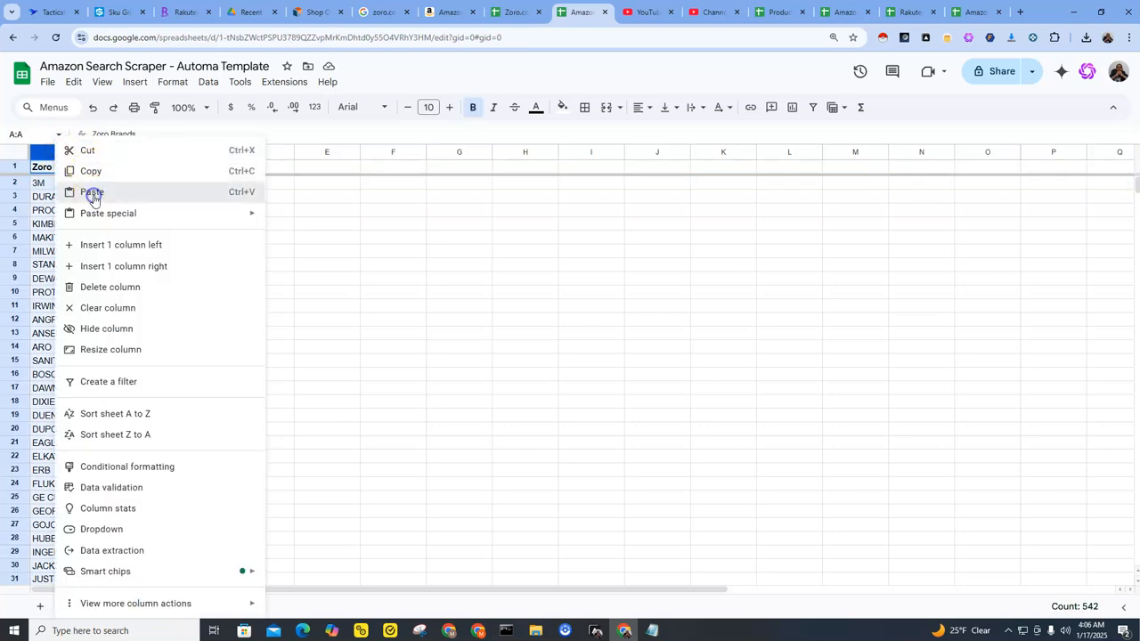
{"action": "left_click", "coordinate": [92, 196]}
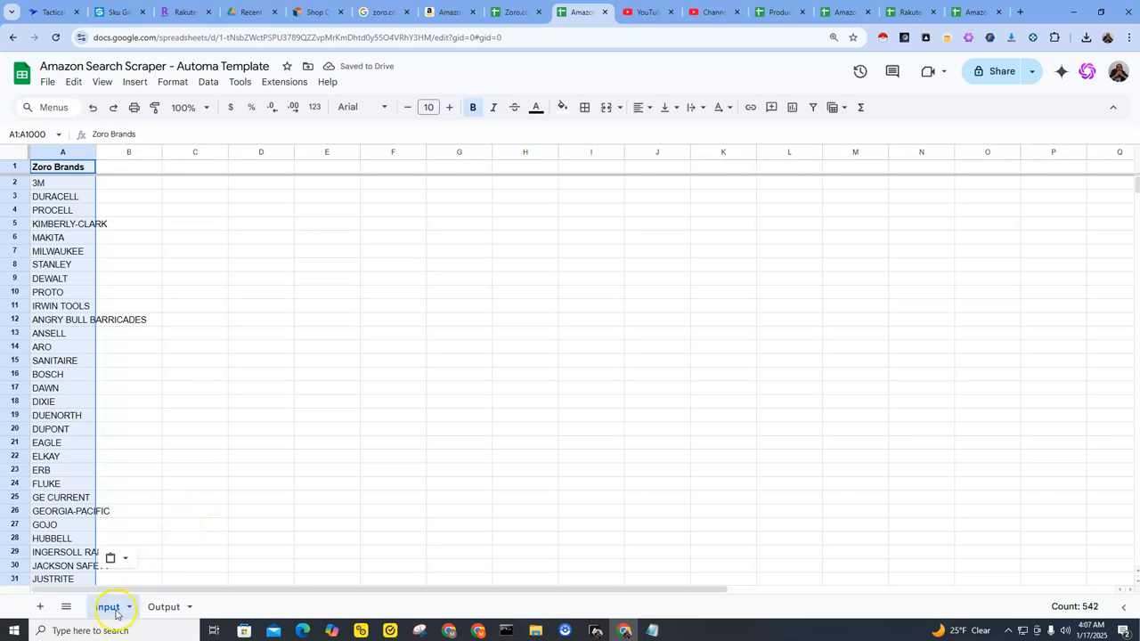
{"action": "left_click", "coordinate": [85, 169]}
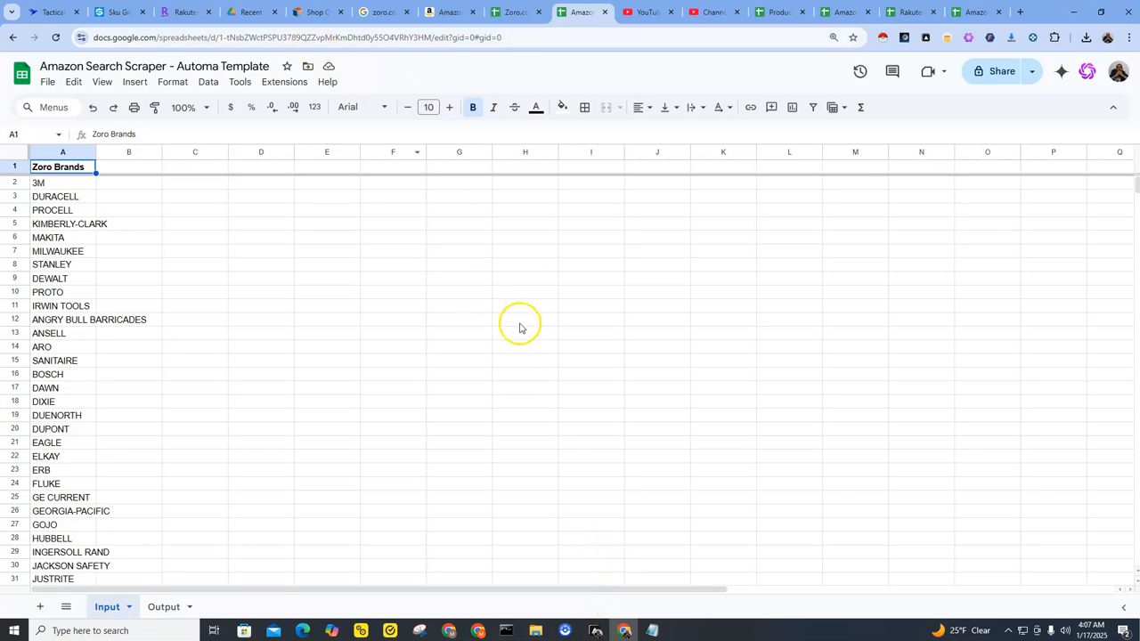
Switch to Automa and open the parameters of the Trigger block in the Amazon Search Scraper workflow.
{"action": "left_click", "coordinate": [595, 630]}
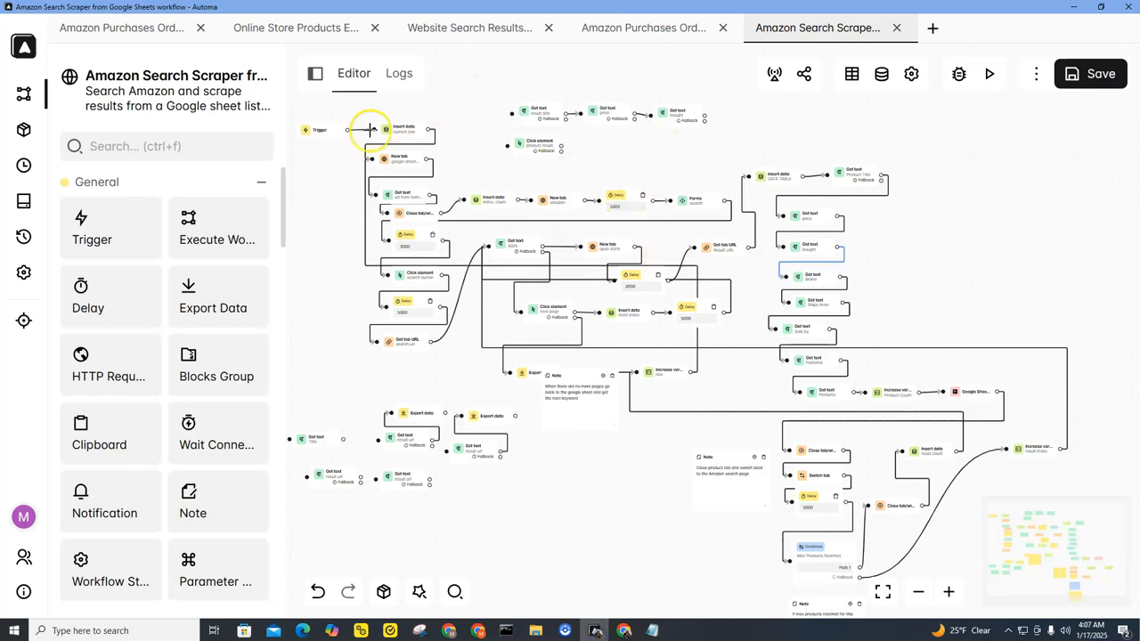
{"action": "scroll", "coordinate": [367, 278], "scroll_direction": "up", "scroll_amount": 5}
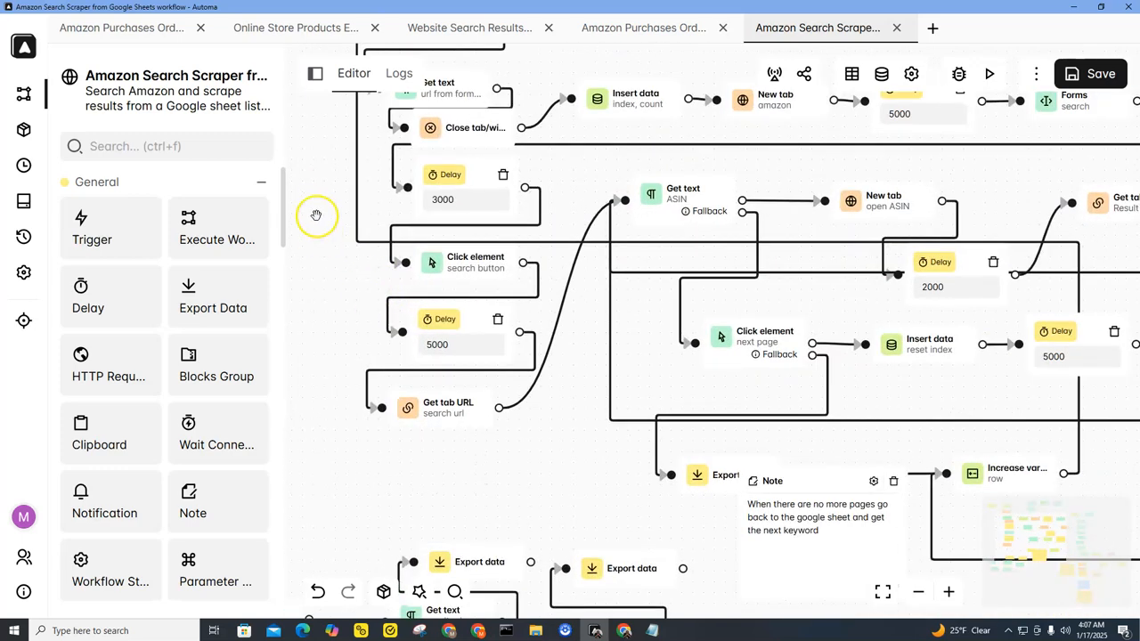
{"action": "scroll", "coordinate": [317, 216], "scroll_direction": "down", "scroll_amount": 3}
{"action": "left_click_drag", "start_coordinate": [318, 196], "coordinate": [403, 352]}
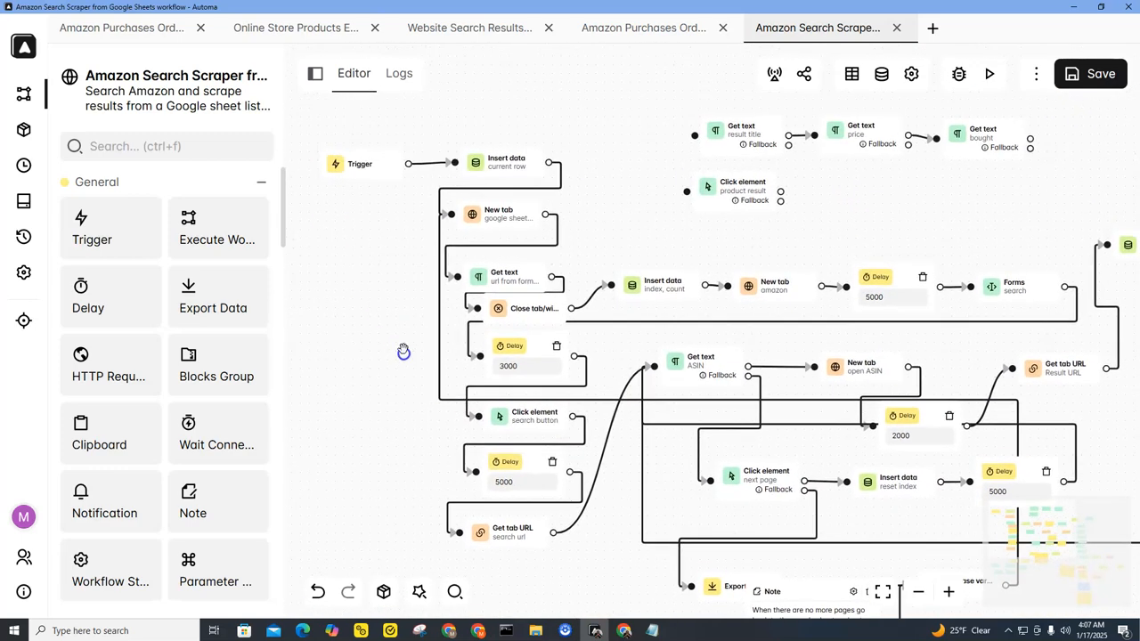
{"action": "scroll", "coordinate": [401, 335], "scroll_direction": "down", "scroll_amount": 2}
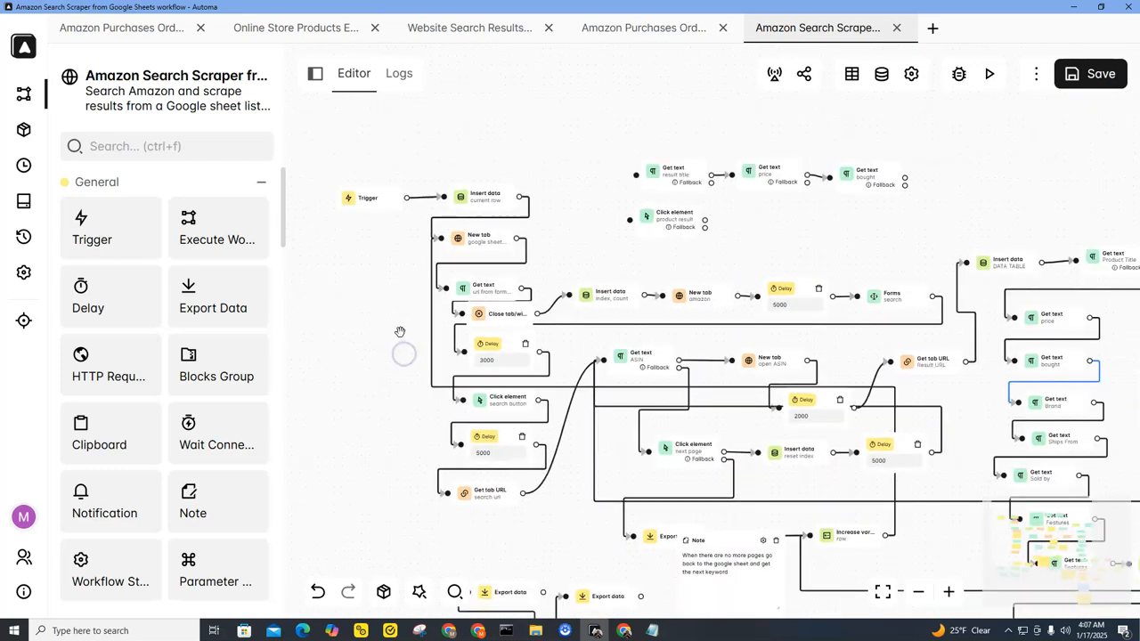
{"action": "double_click", "coordinate": [367, 198]}
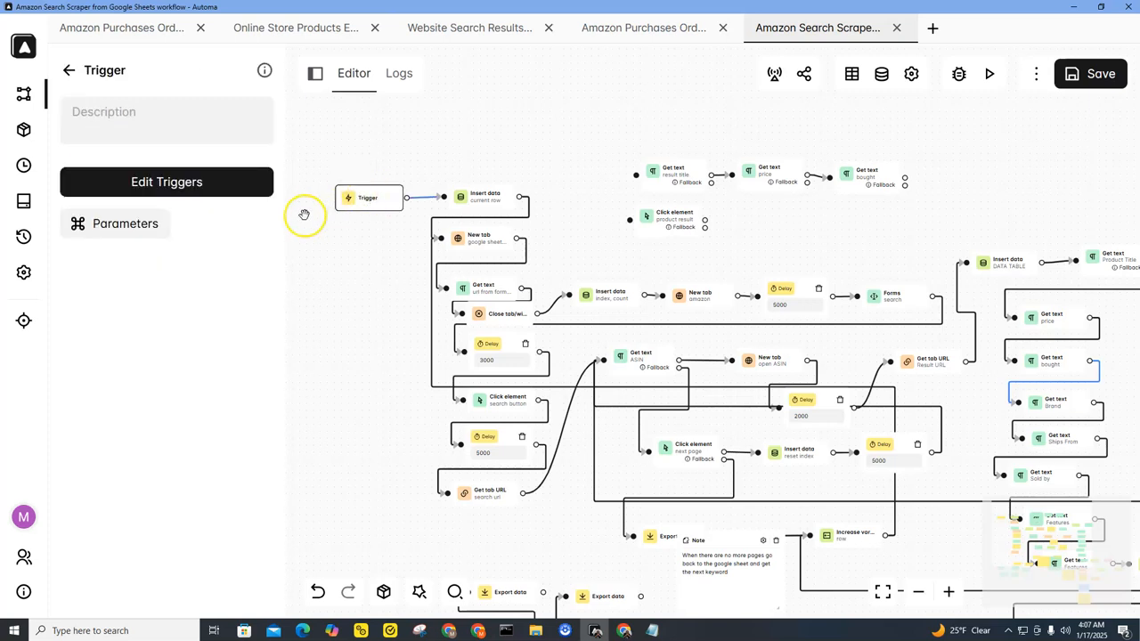
{"action": "left_click", "coordinate": [140, 228]}
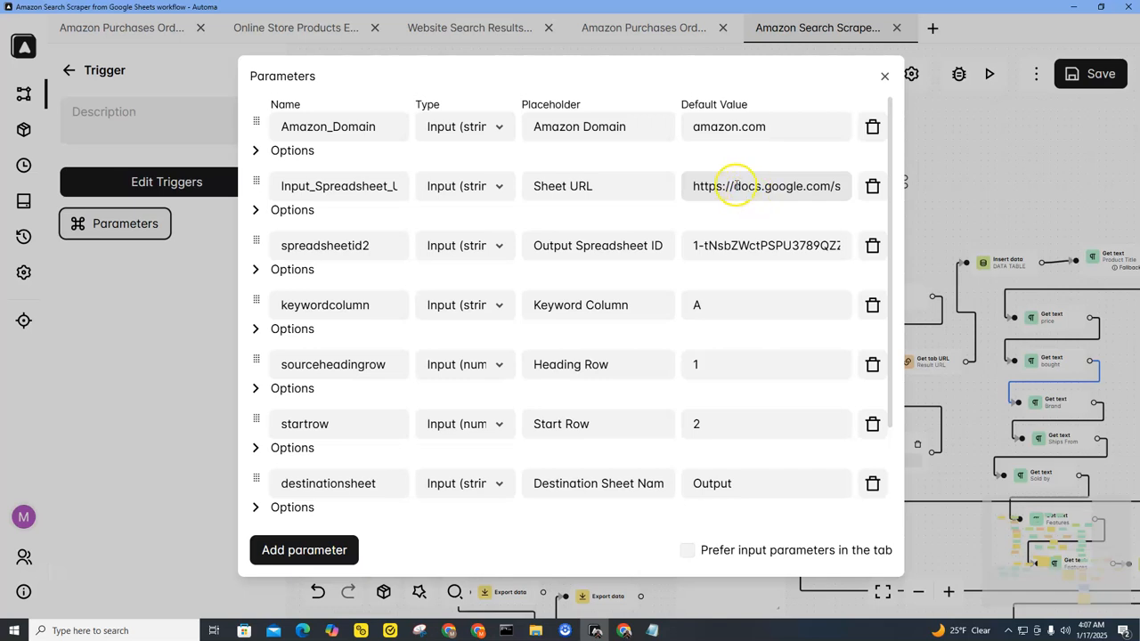
Clear the default values of the Sheet URL and Output Spreadsheet ID parameters.
{"action": "triple_click", "coordinate": [734, 186]}
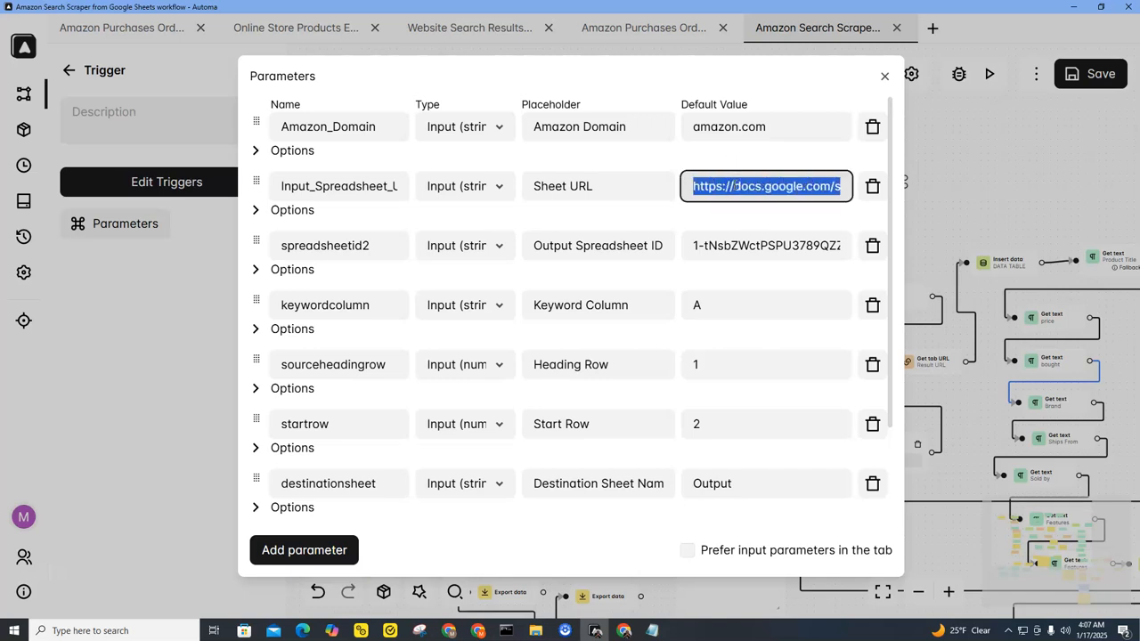
{"action": "key", "text": "BackSpace"}
{"action": "double_click", "coordinate": [742, 246]}
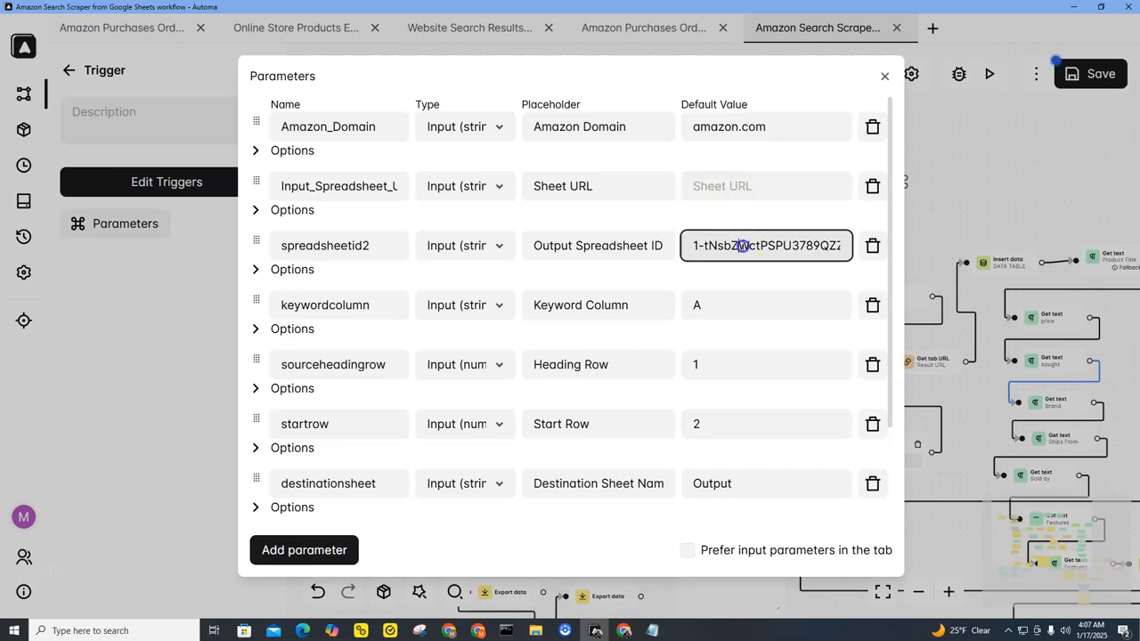
{"action": "key", "text": "BackSpace"}
{"action": "key", "text": "BackSpace"}
{"action": "key", "text": "BackSpace"}
Copy the full URL of the Amazon Search Scraper - Automa Template spreadsheet from the browser into the Sheet URL parameter's default value.
{"action": "left_click", "coordinate": [730, 189]}
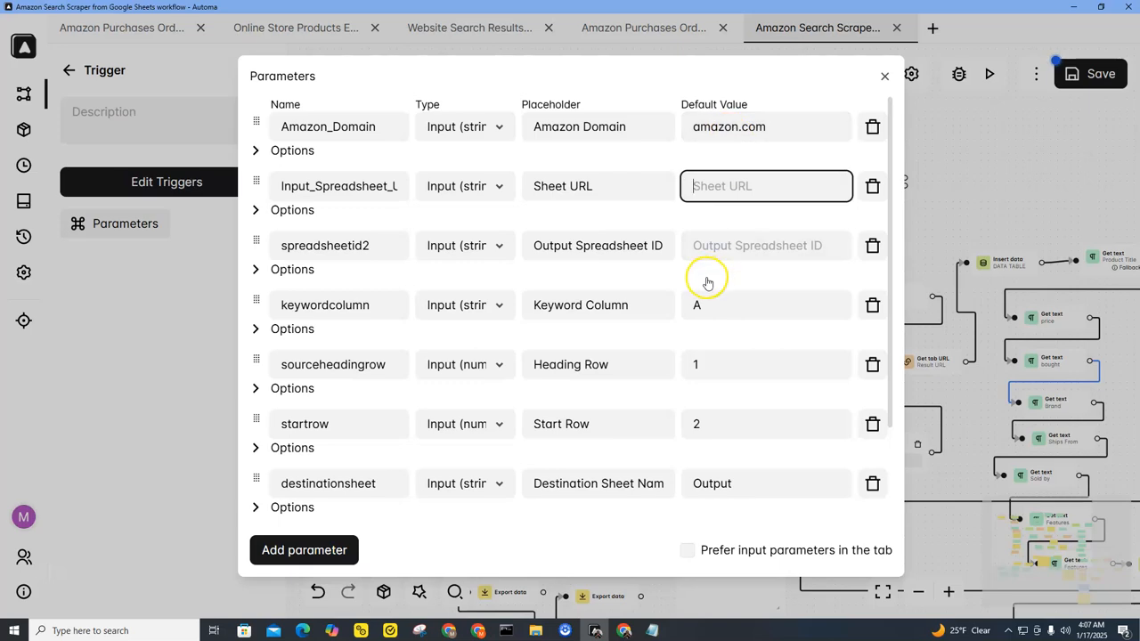
{"action": "left_click", "coordinate": [625, 628]}
{"action": "double_click", "coordinate": [277, 40]}
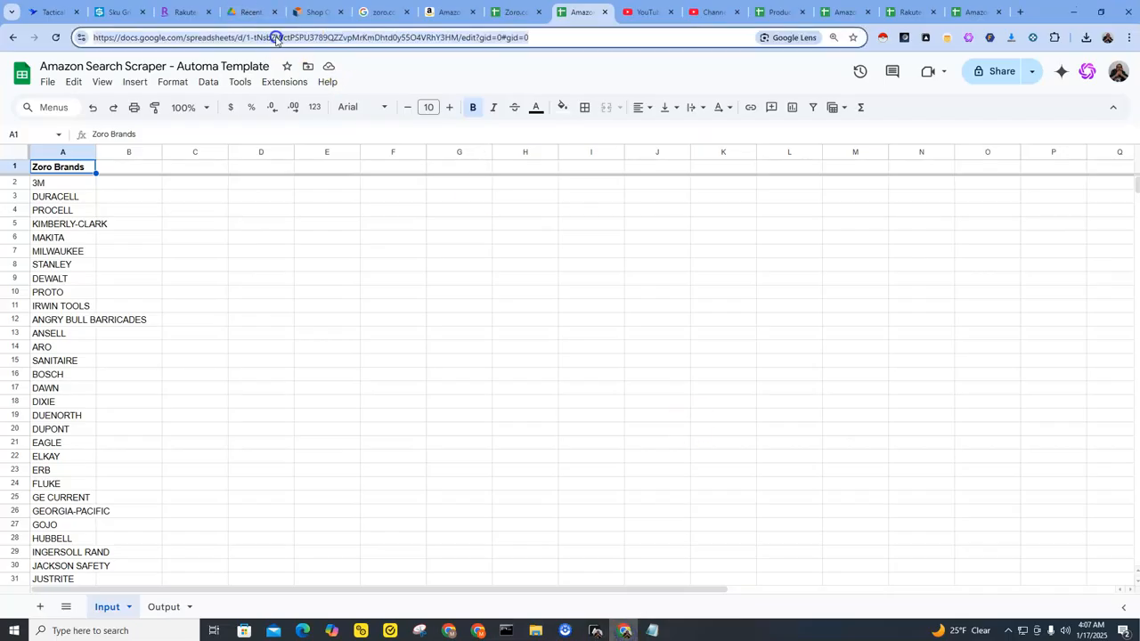
{"action": "left_click", "coordinate": [277, 39]}
{"action": "right_click", "coordinate": [276, 37]}
{"action": "left_click", "coordinate": [339, 152]}
{"action": "left_click", "coordinate": [595, 630]}
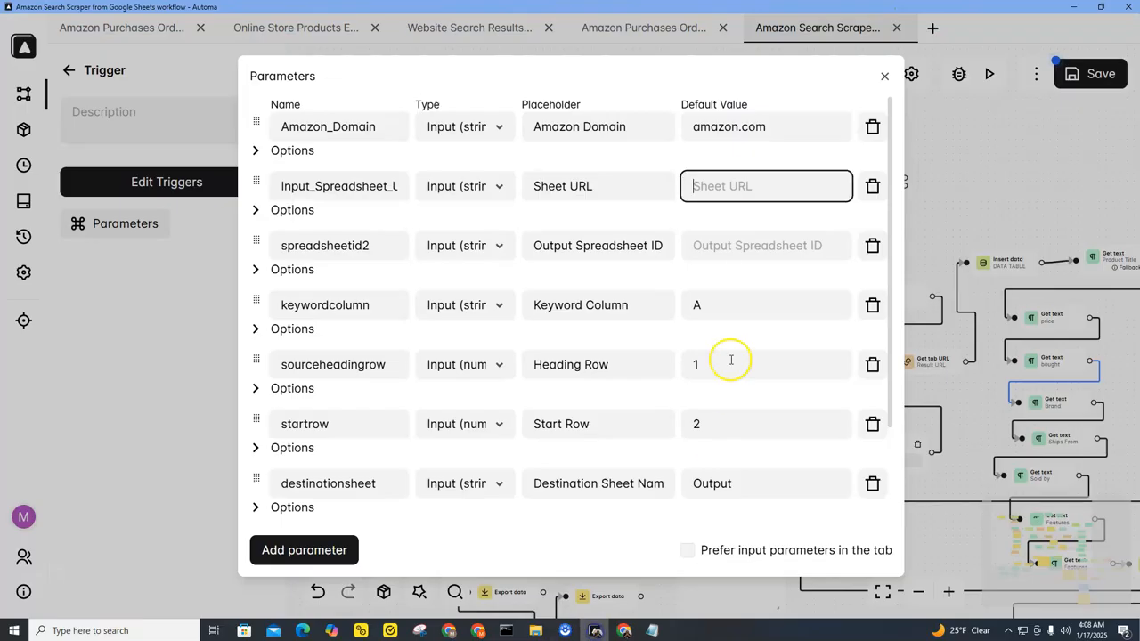
{"action": "right_click", "coordinate": [717, 185]}
{"action": "left_click", "coordinate": [760, 301]}
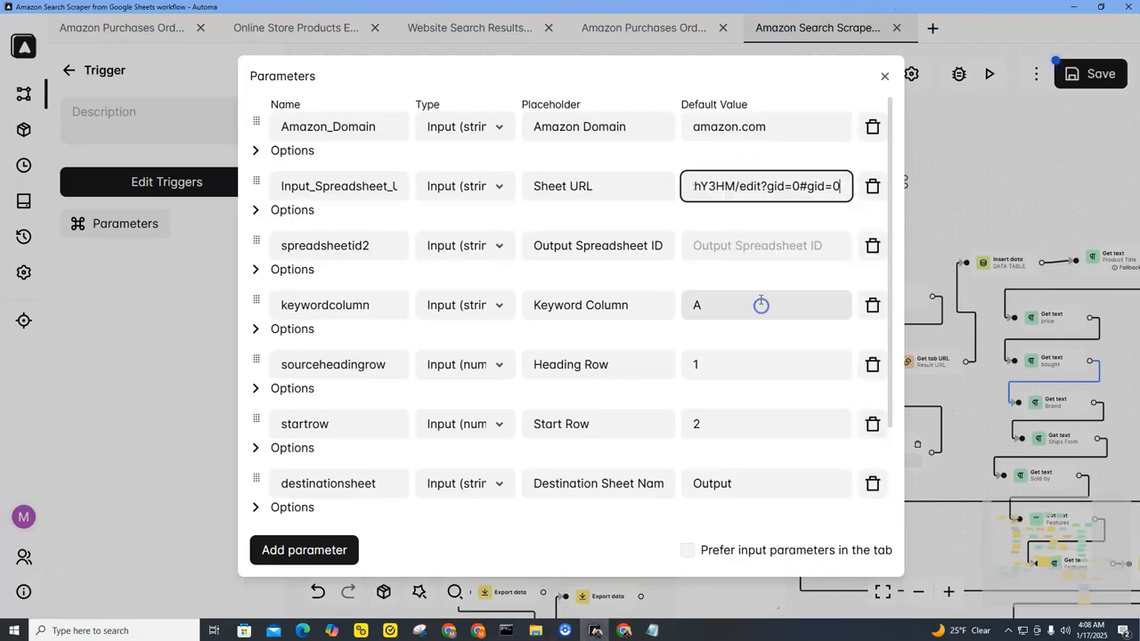
{"action": "left_click", "coordinate": [732, 212]}
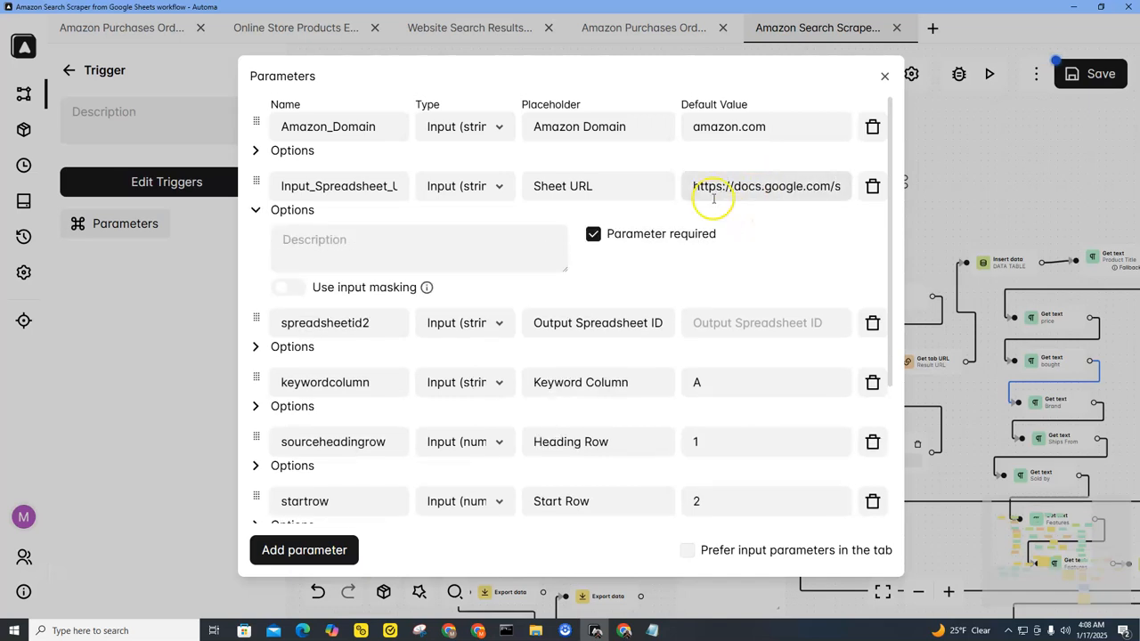
{"action": "left_click", "coordinate": [263, 211]}
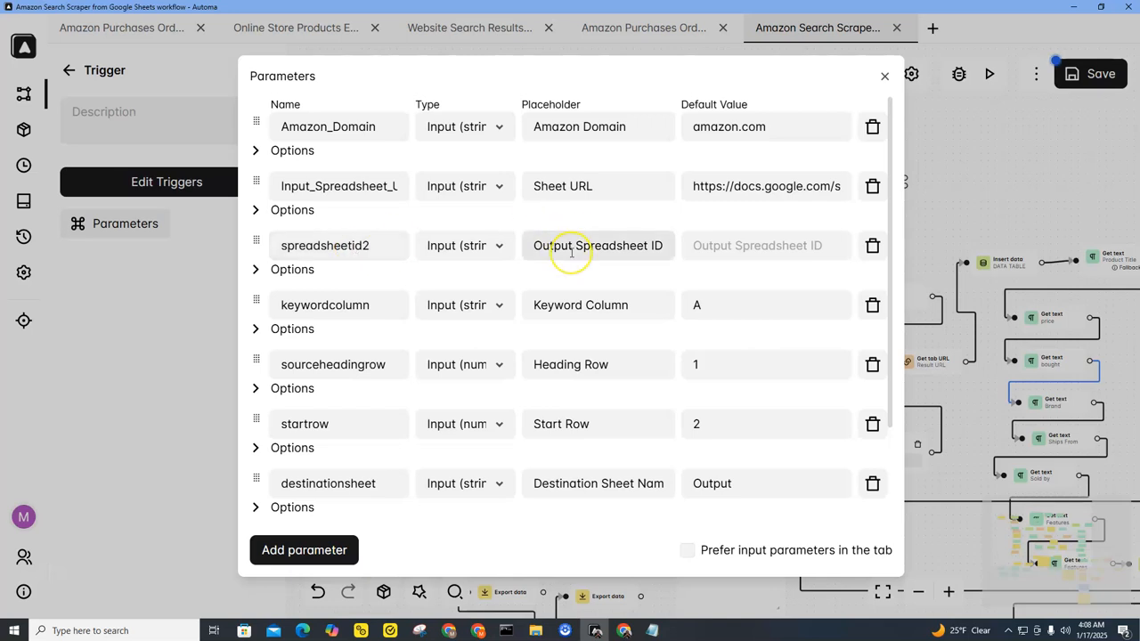
Copy only the spreadsheet ID from the template's URL in the browser and paste it as the Output Spreadsheet ID default value in Automa.
{"action": "left_click", "coordinate": [699, 248]}
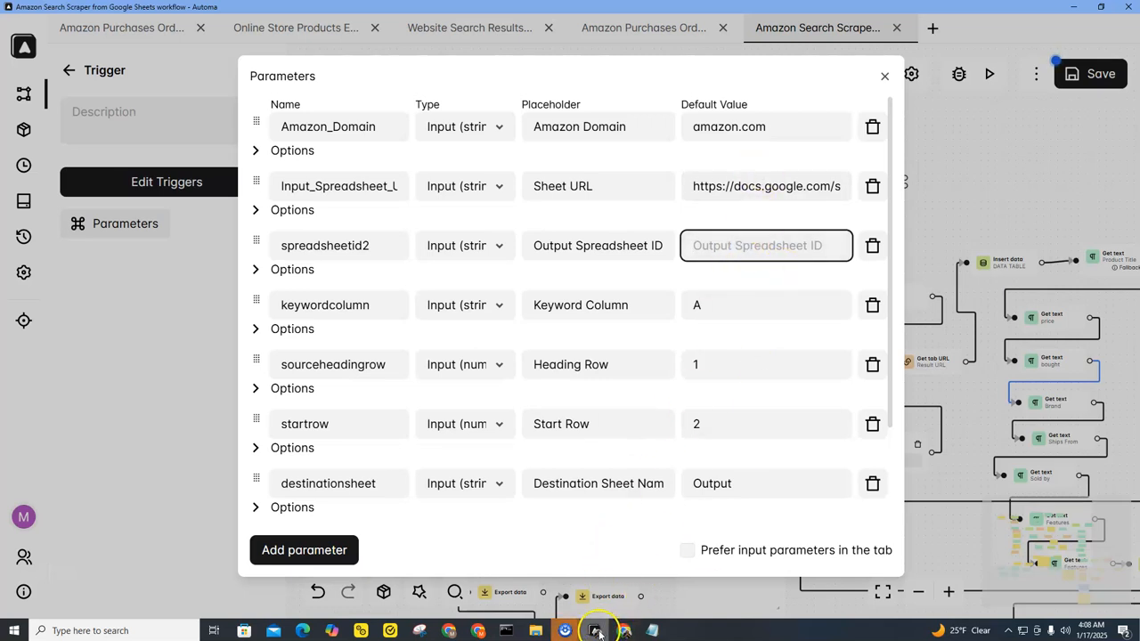
{"action": "mouse_move", "coordinate": [624, 631]}
{"action": "left_click", "coordinate": [626, 573]}
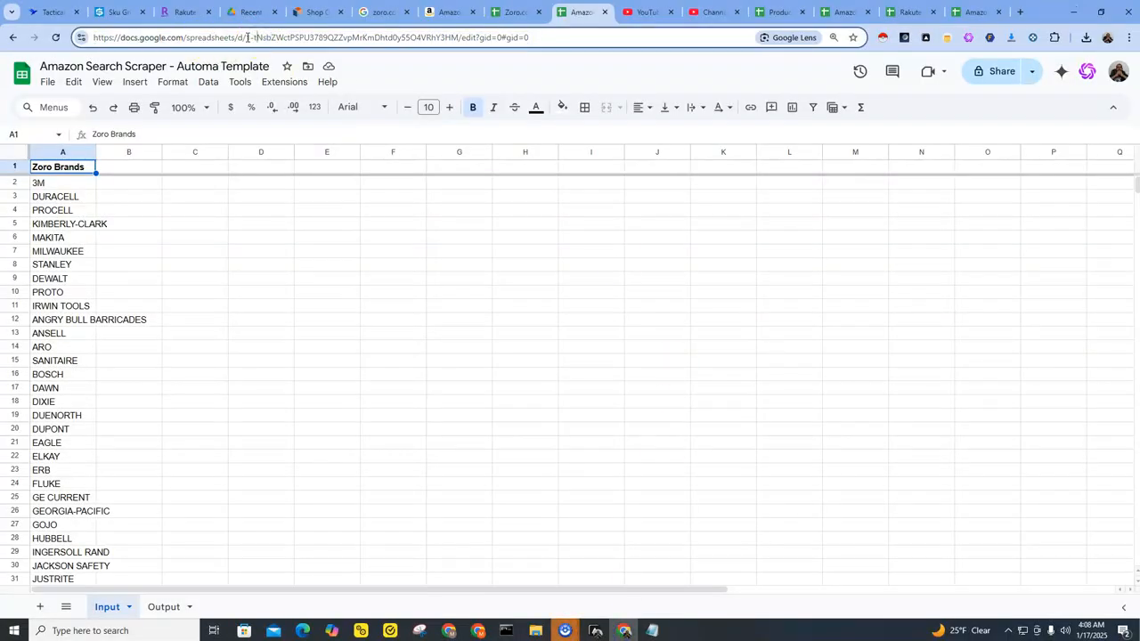
{"action": "left_click_drag", "start_coordinate": [268, 38], "coordinate": [443, 37]}
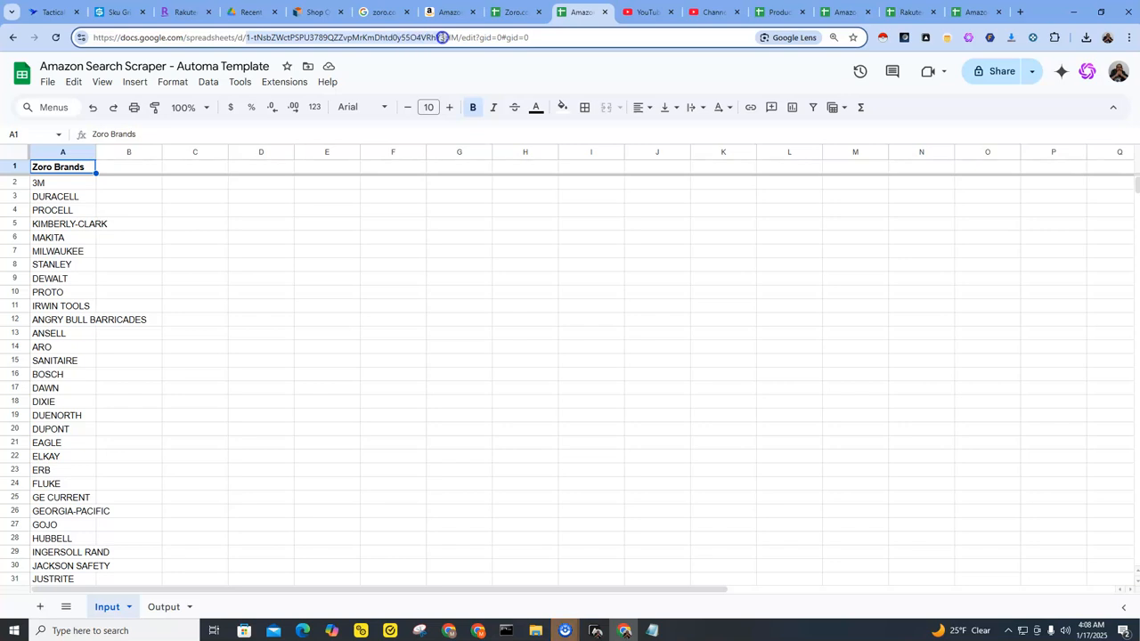
{"action": "right_click", "coordinate": [339, 37]}
{"action": "left_click", "coordinate": [395, 152]}
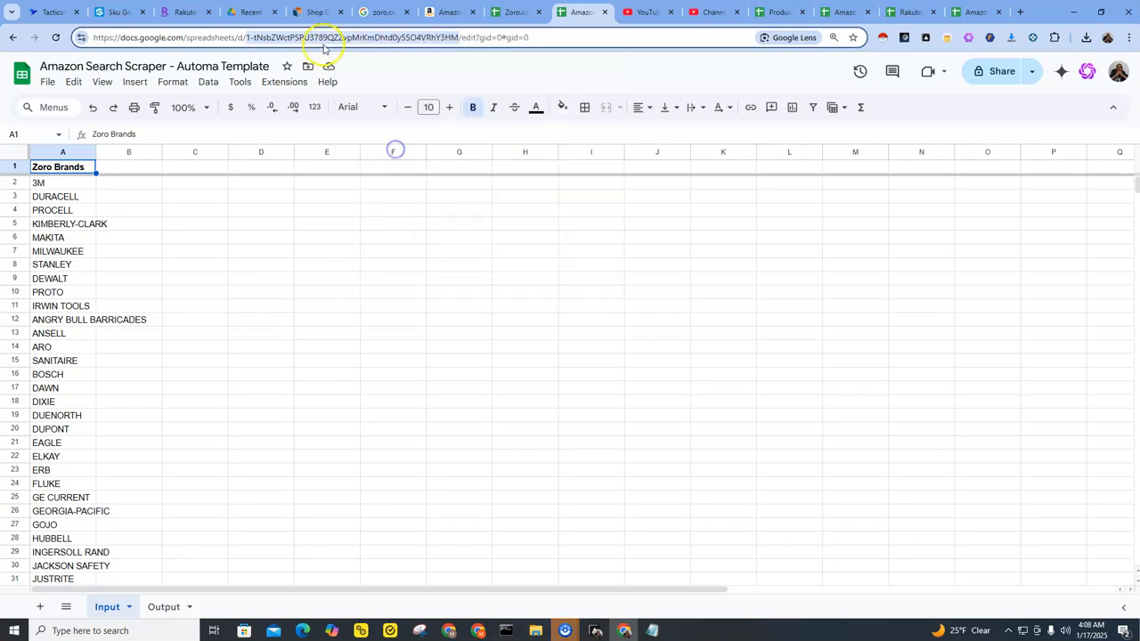
{"action": "left_click", "coordinate": [596, 630]}
{"action": "right_click", "coordinate": [717, 246]}
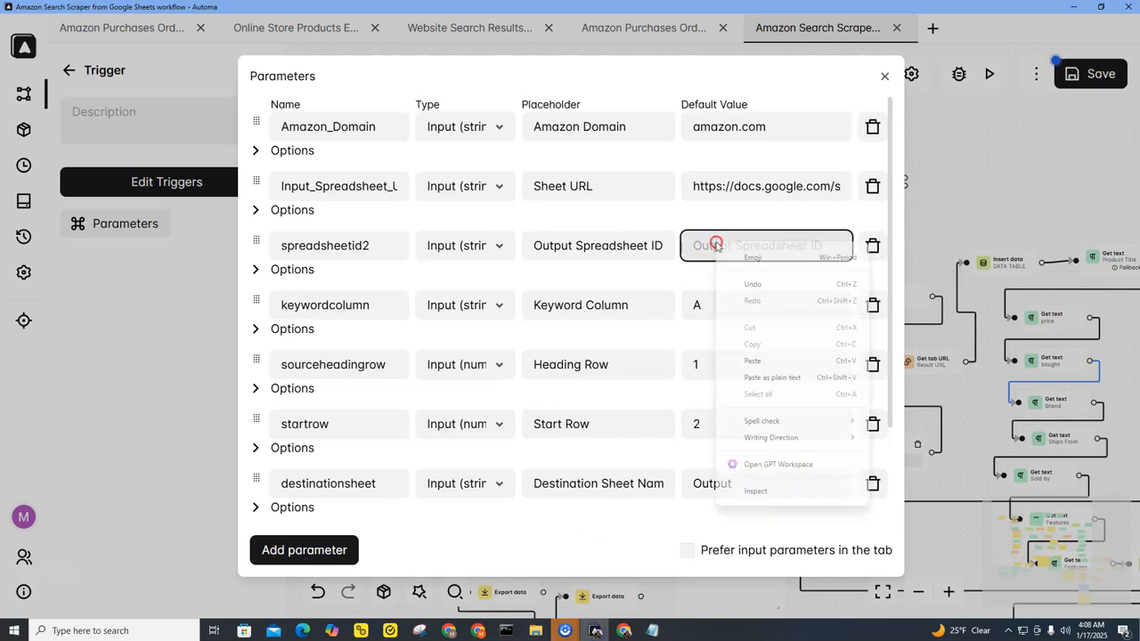
{"action": "left_click", "coordinate": [748, 351]}
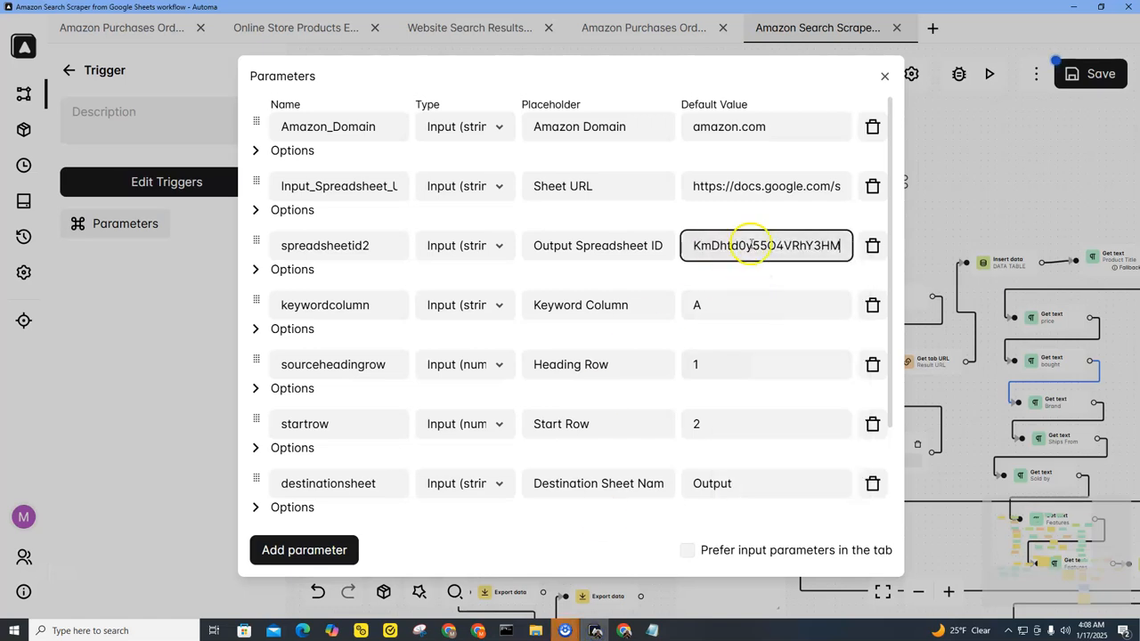
{"action": "left_click_drag", "start_coordinate": [751, 245], "coordinate": [659, 243]}
{"action": "left_click", "coordinate": [709, 243]}
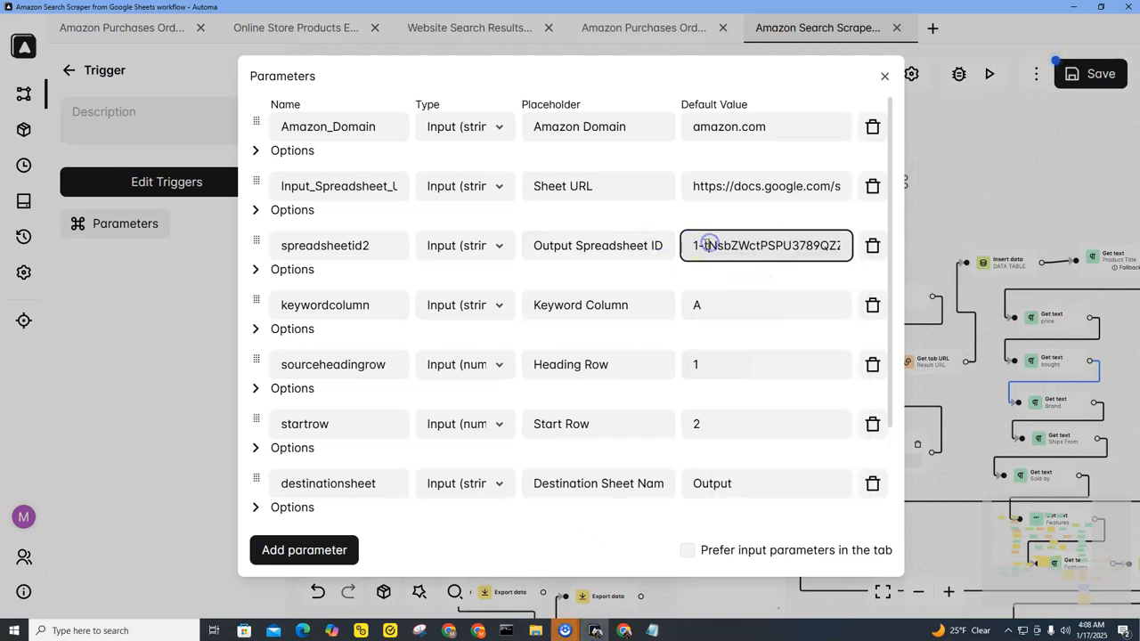
Compare the Keyword Column parameter in Automa with the Zoro Brands column of the Input sheet in the browser.
{"action": "left_click", "coordinate": [714, 306]}
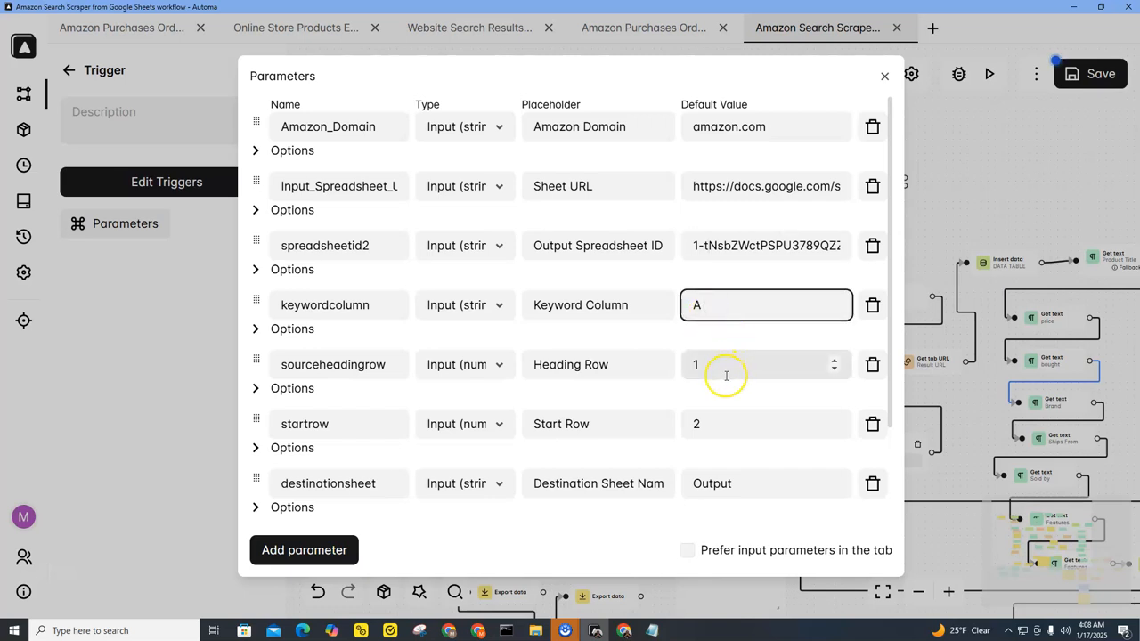
{"action": "left_click", "coordinate": [624, 633]}
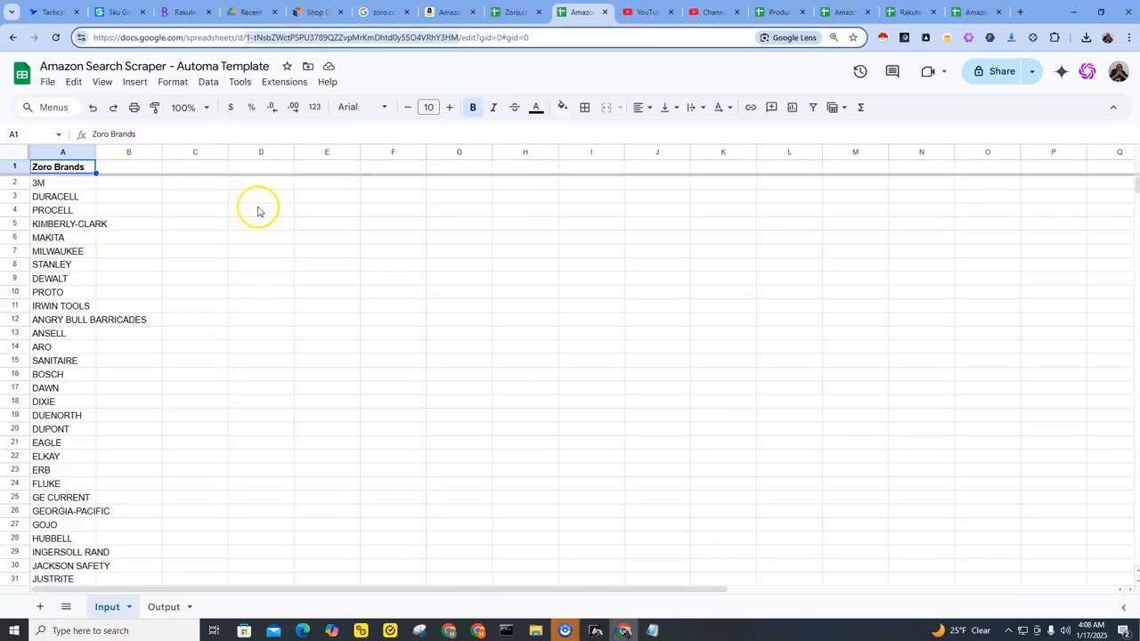
{"action": "left_click", "coordinate": [54, 152]}
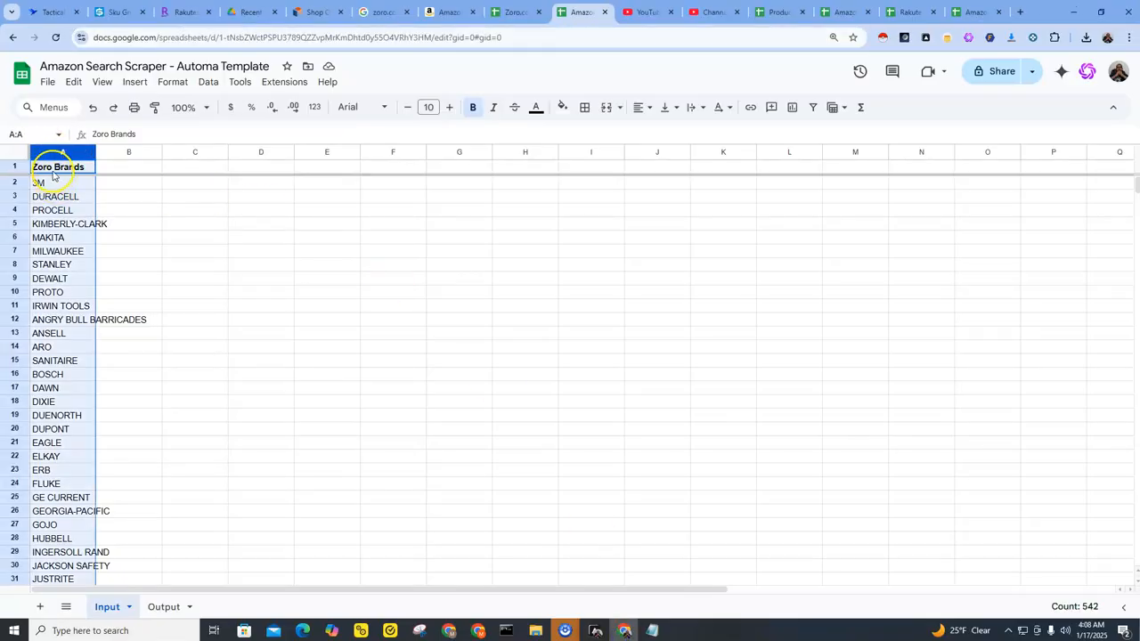
{"action": "left_click", "coordinate": [595, 629]}
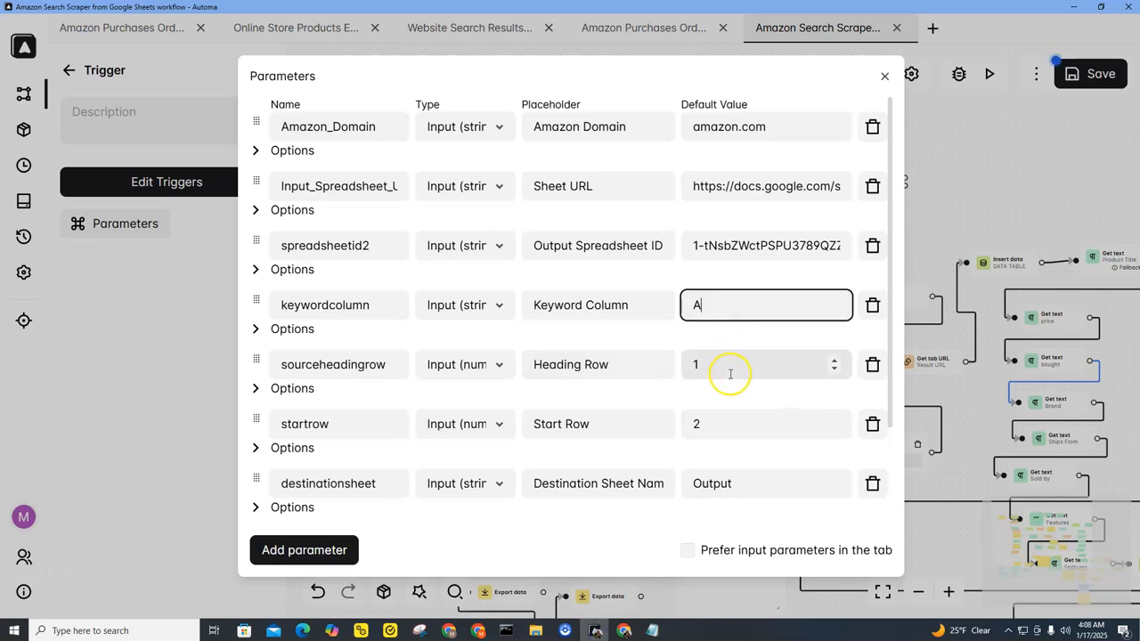
Compare the Start Row parameter with the first brand rows of the Input sheet in the browser, selecting row 2.
{"action": "left_click", "coordinate": [709, 424]}
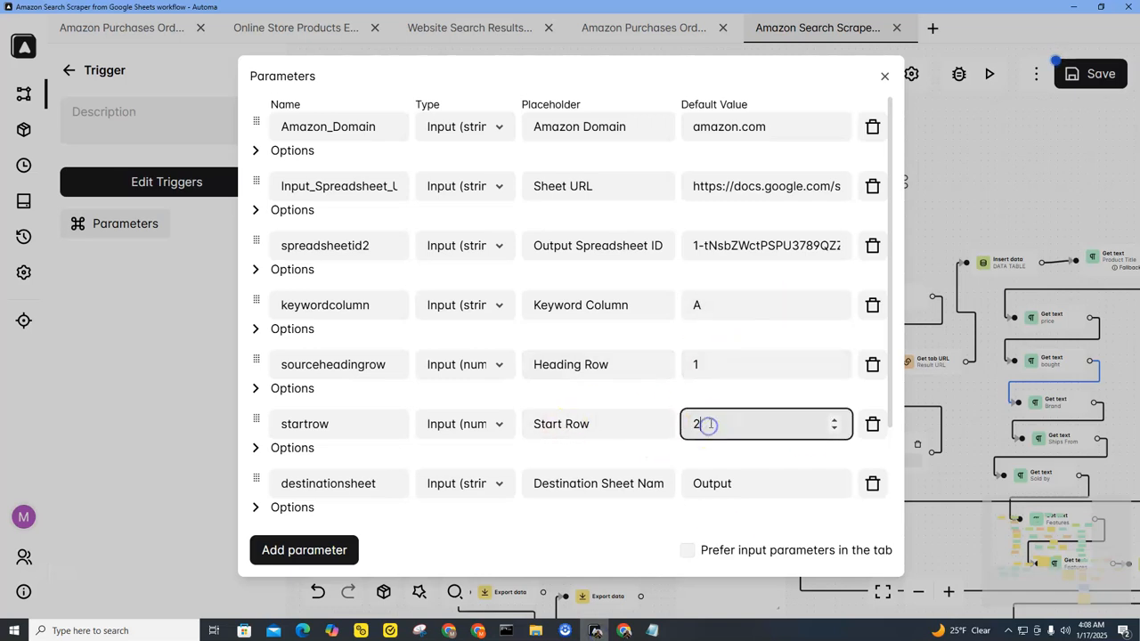
{"action": "left_click", "coordinate": [713, 412]}
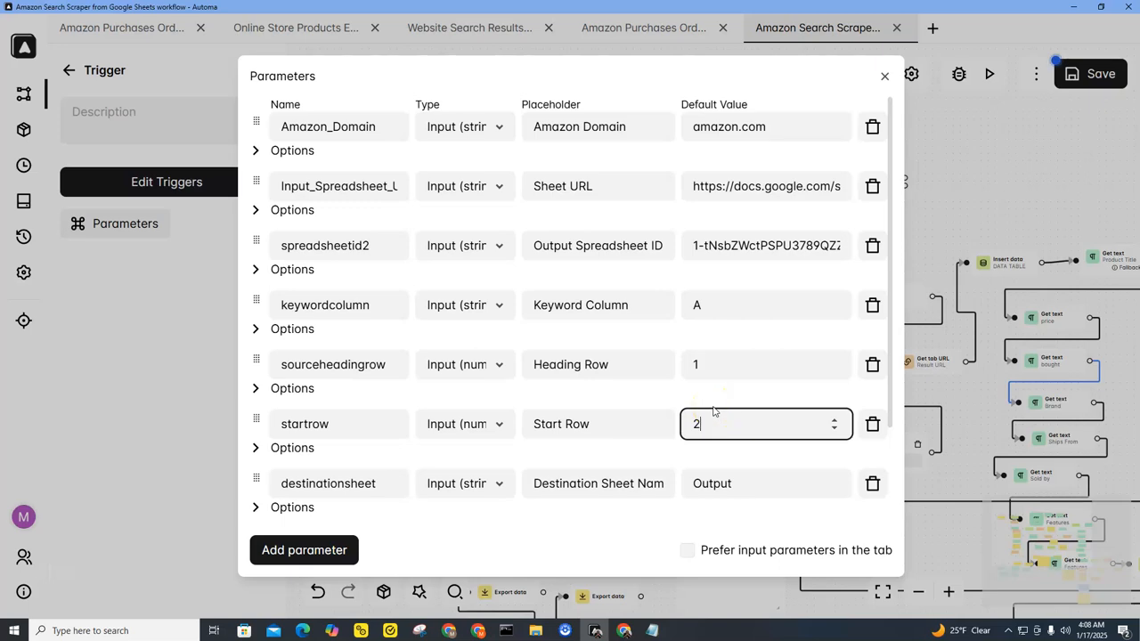
{"action": "left_click", "coordinate": [625, 631]}
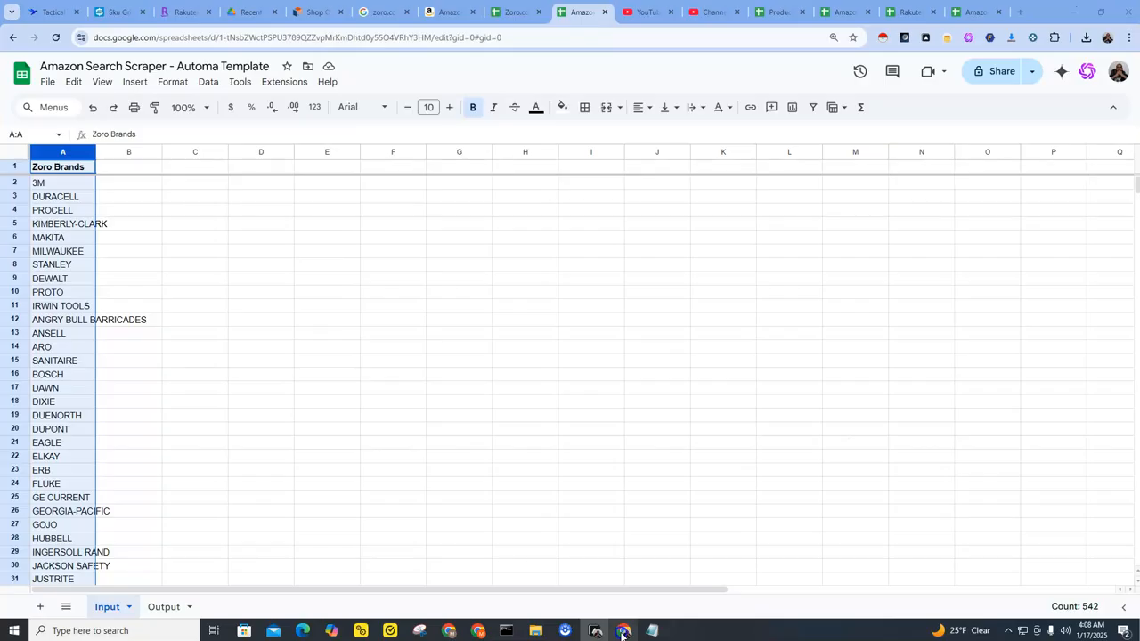
{"action": "left_click", "coordinate": [80, 185]}
{"action": "left_click", "coordinate": [16, 184]}
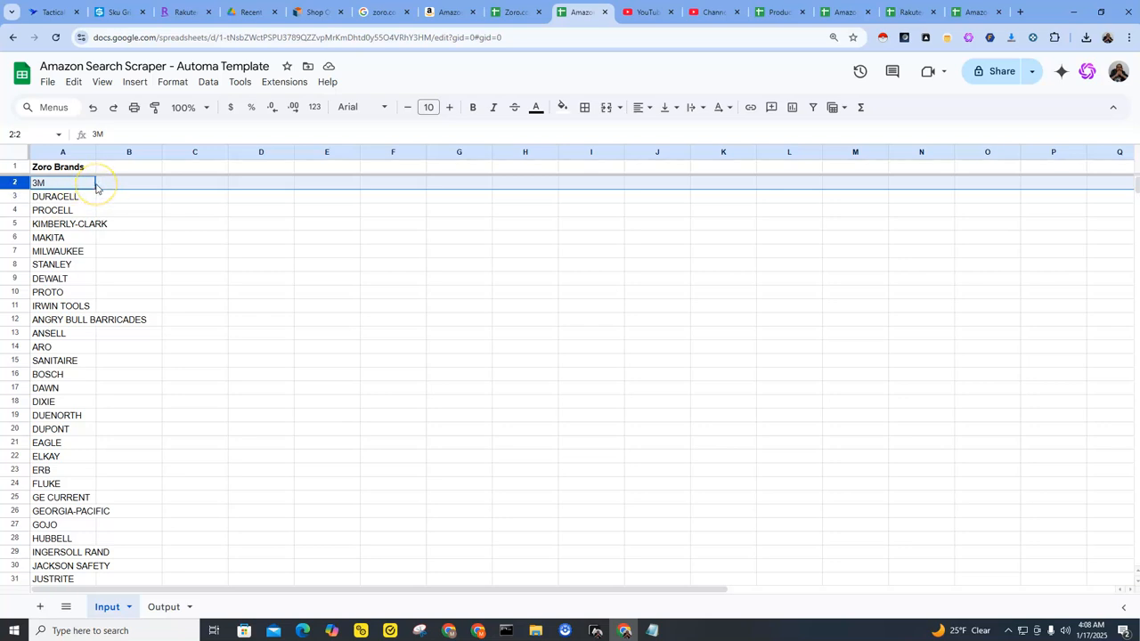
{"action": "left_click", "coordinate": [18, 197]}
{"action": "left_click", "coordinate": [18, 210]}
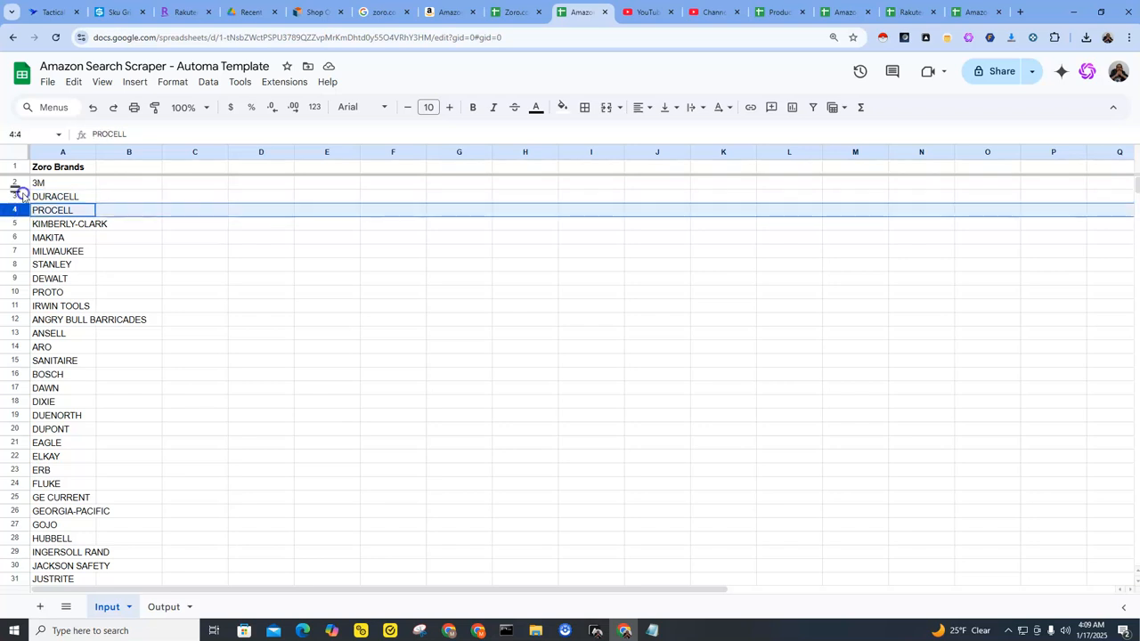
{"action": "left_click", "coordinate": [17, 196]}
{"action": "left_click", "coordinate": [16, 184]}
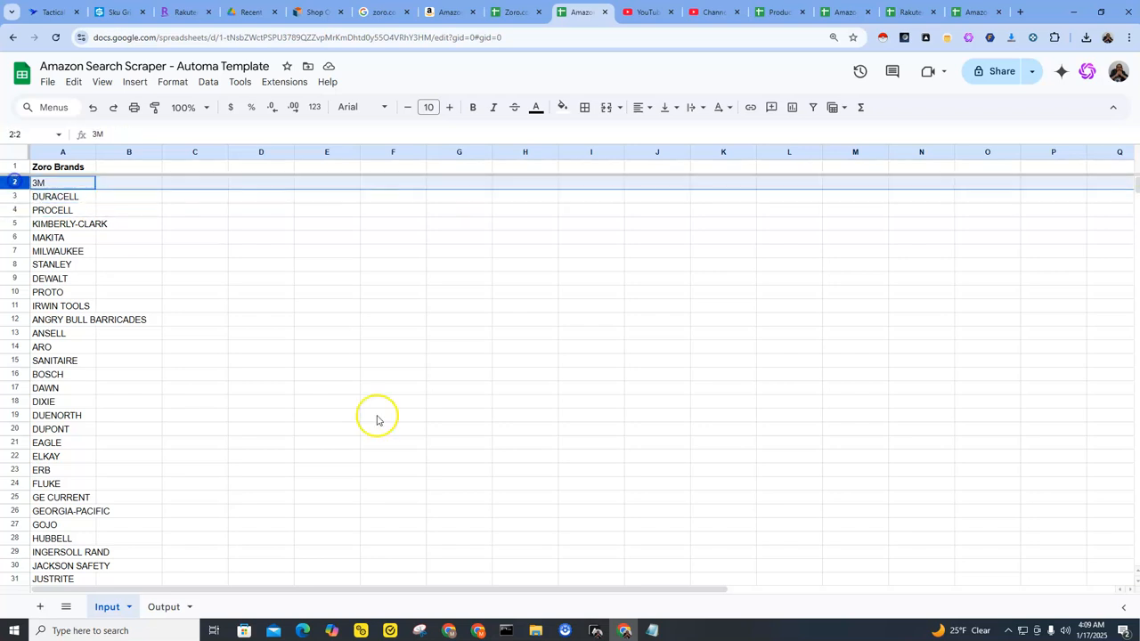
Check the Destination Sheet Name parameter in Automa, and view the Output sheet of the template spreadsheet in the browser.
{"action": "left_click", "coordinate": [596, 629]}
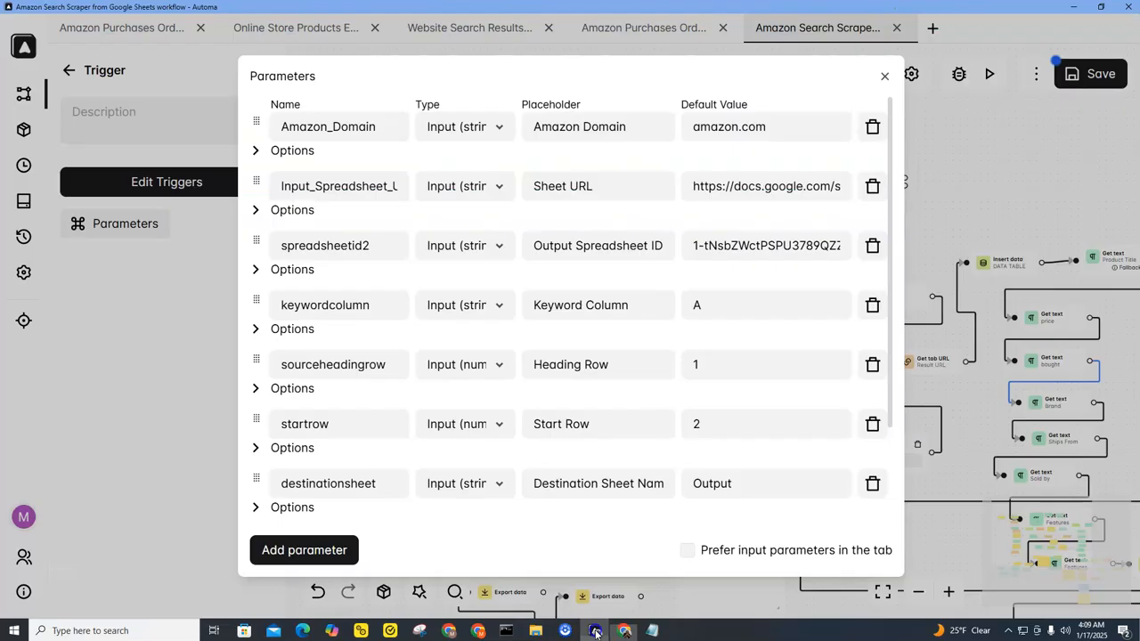
{"action": "left_click", "coordinate": [713, 483]}
{"action": "double_click", "coordinate": [712, 483]}
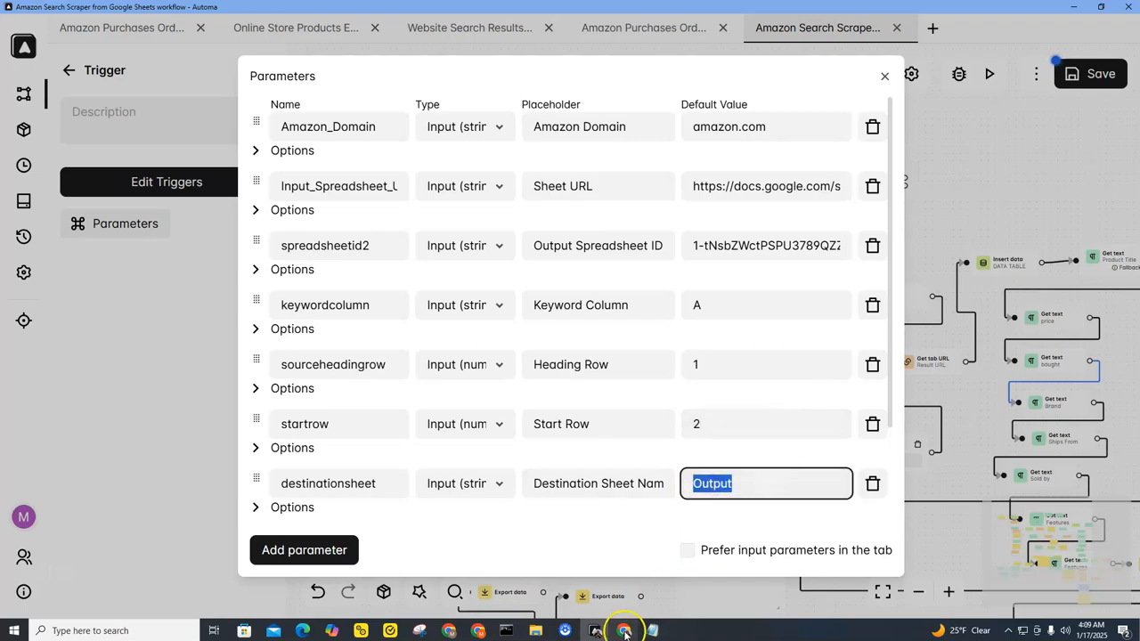
{"action": "left_click", "coordinate": [624, 629]}
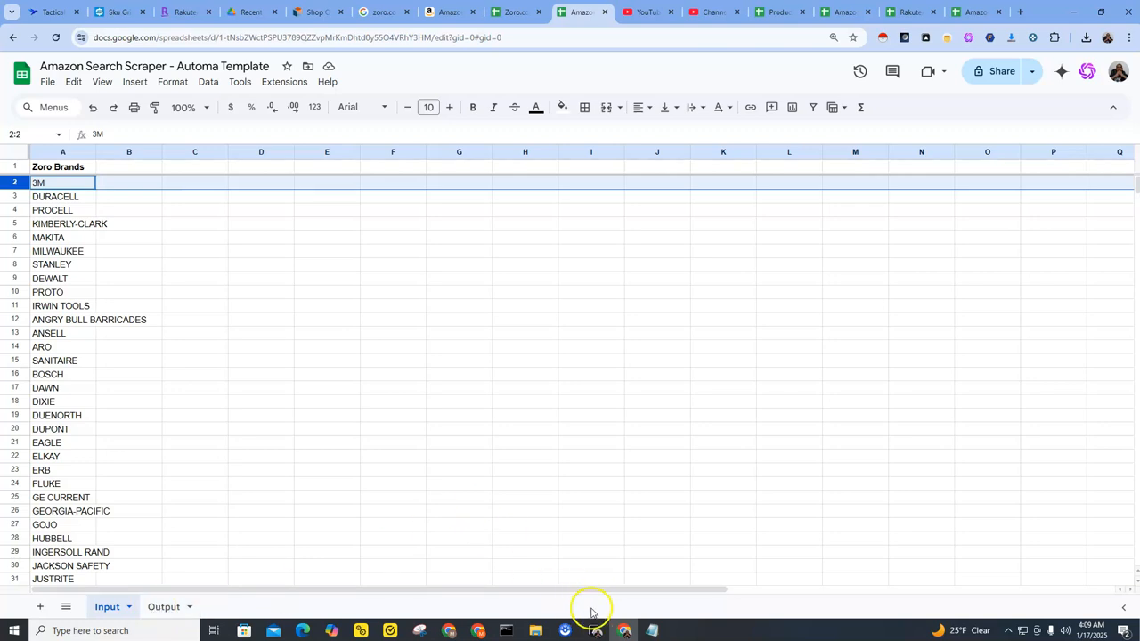
{"action": "left_click", "coordinate": [160, 606]}
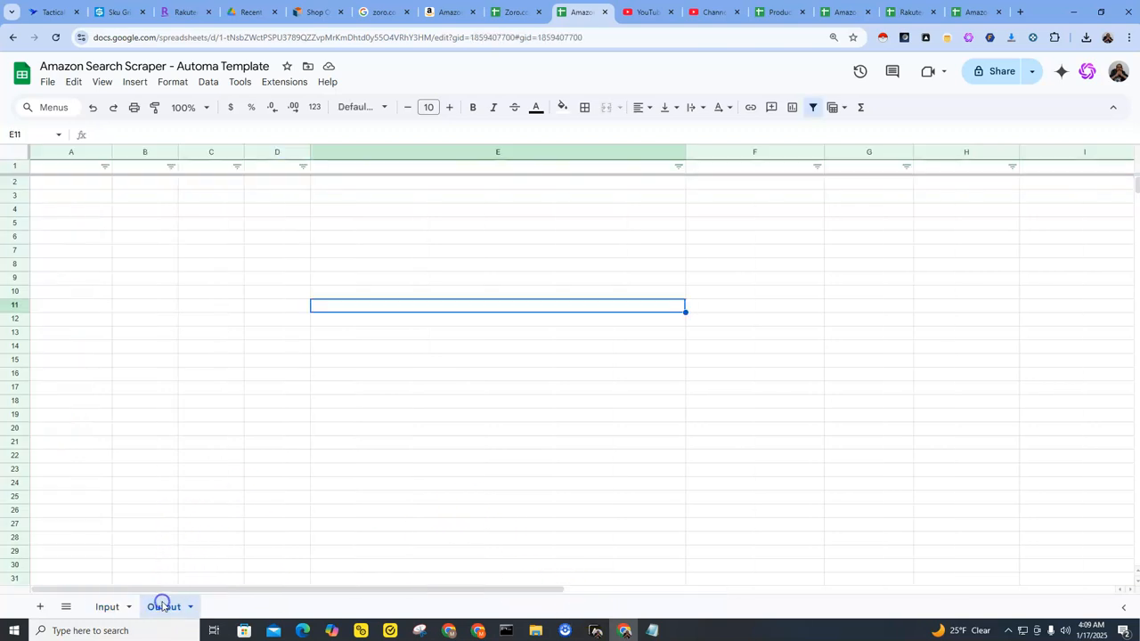
Check the Output and Input sheets in the browser against the Keyword Column, Heading Row and Start Row parameters in Automa.
{"action": "left_click", "coordinate": [76, 169]}
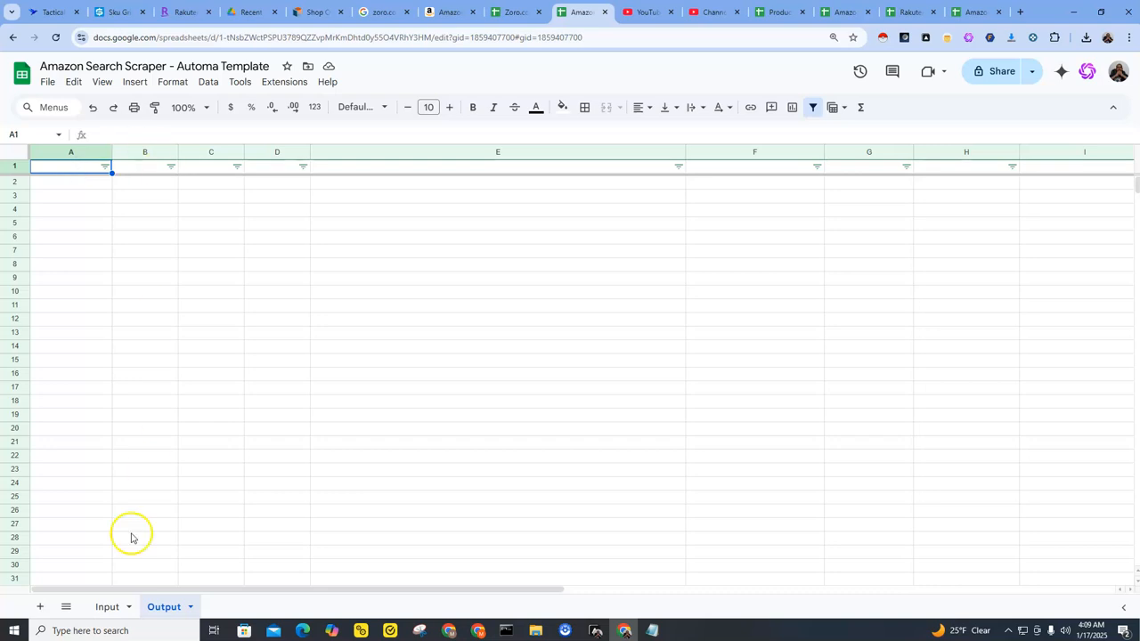
{"action": "left_click", "coordinate": [107, 606]}
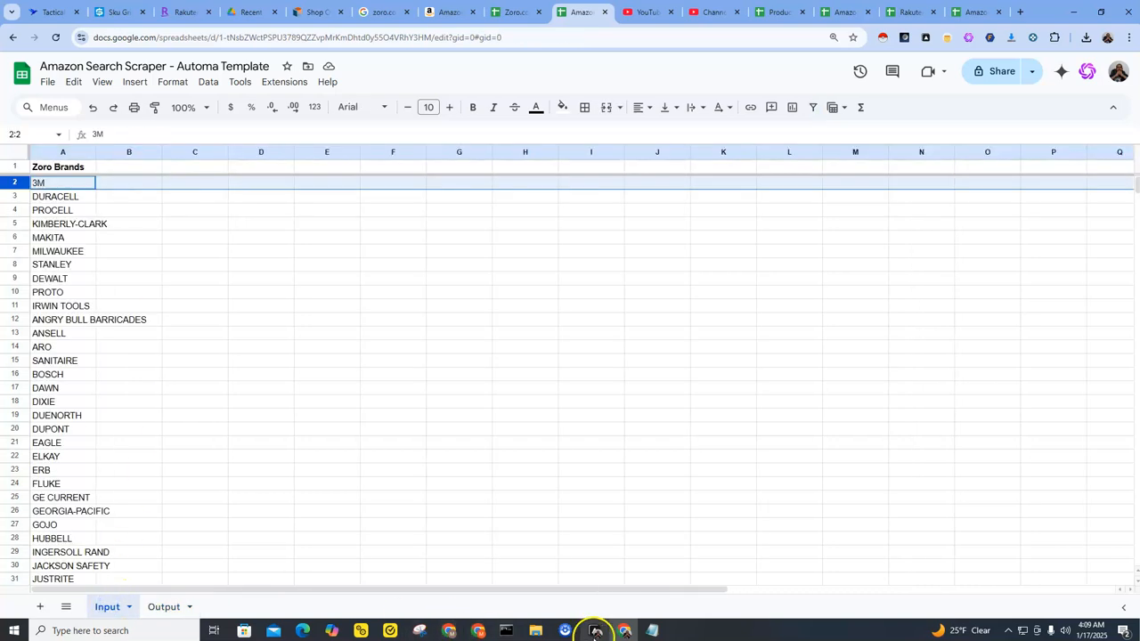
{"action": "left_click", "coordinate": [596, 631]}
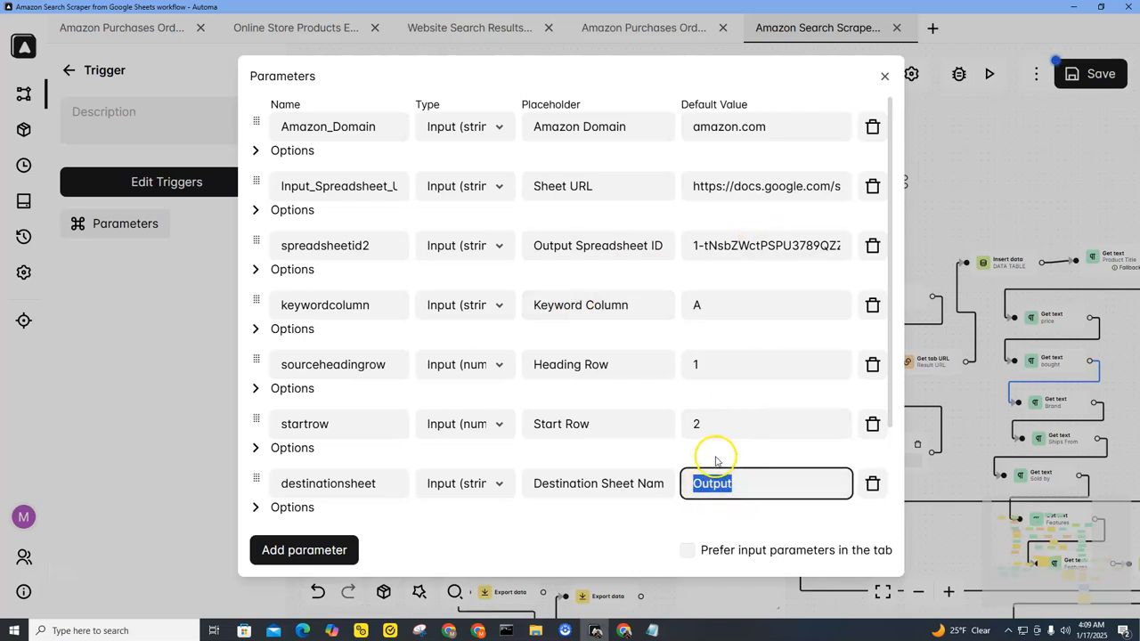
{"action": "left_click", "coordinate": [718, 305]}
{"action": "left_click", "coordinate": [716, 365]}
{"action": "left_click", "coordinate": [726, 412]}
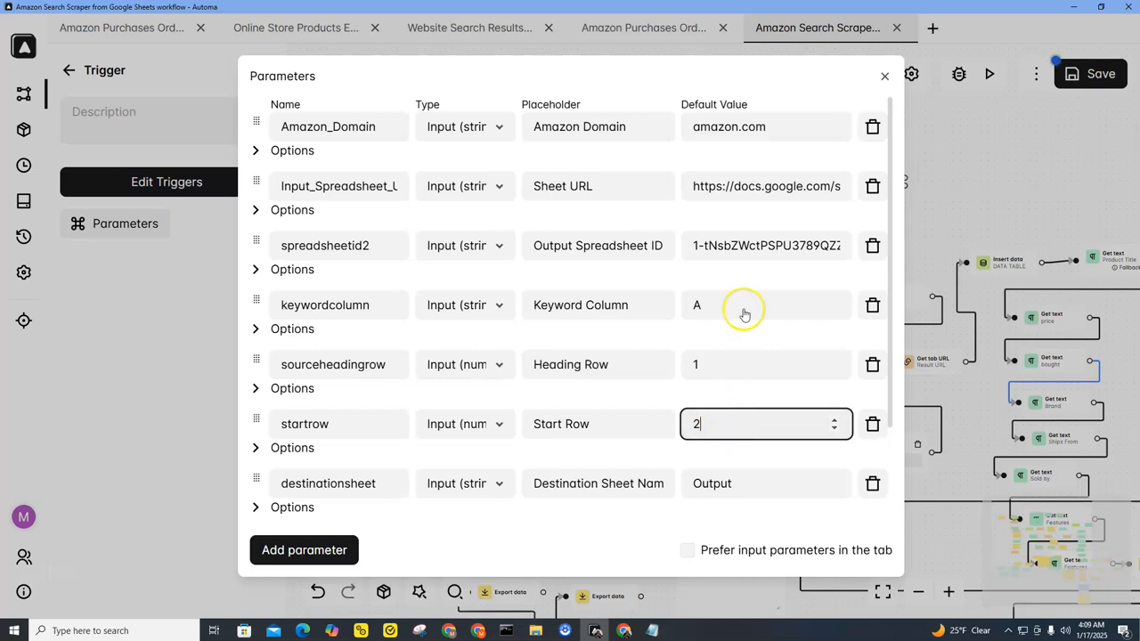
Close the trigger's parameters and launch the Amazon Search Scraper workflow to bring up its run parameters.
{"action": "left_click", "coordinate": [885, 79]}
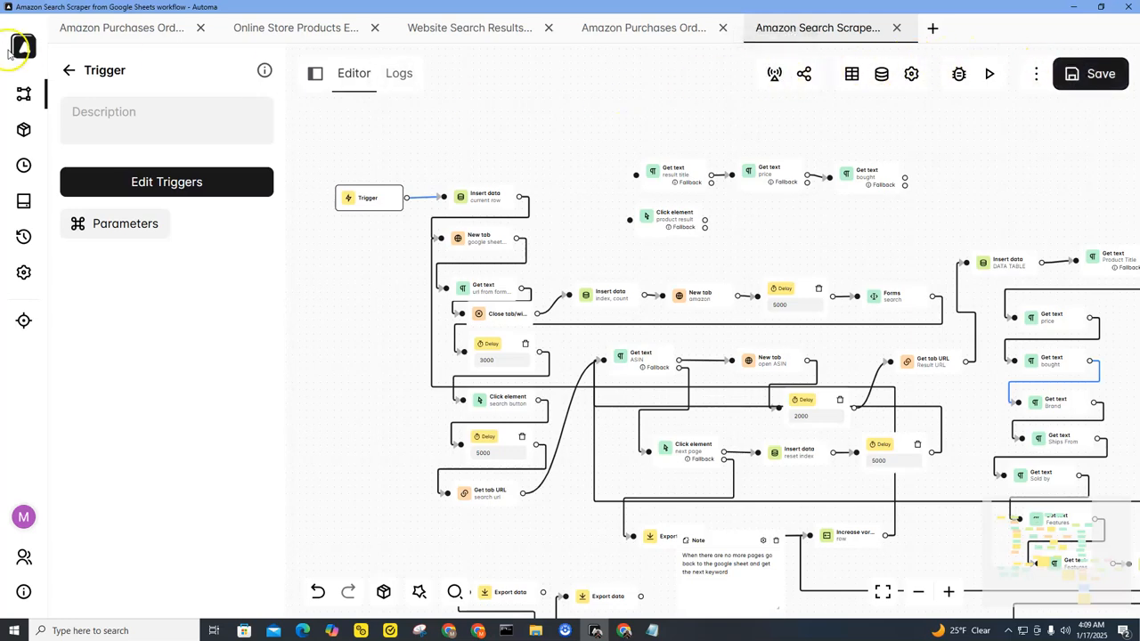
{"action": "left_click", "coordinate": [70, 71]}
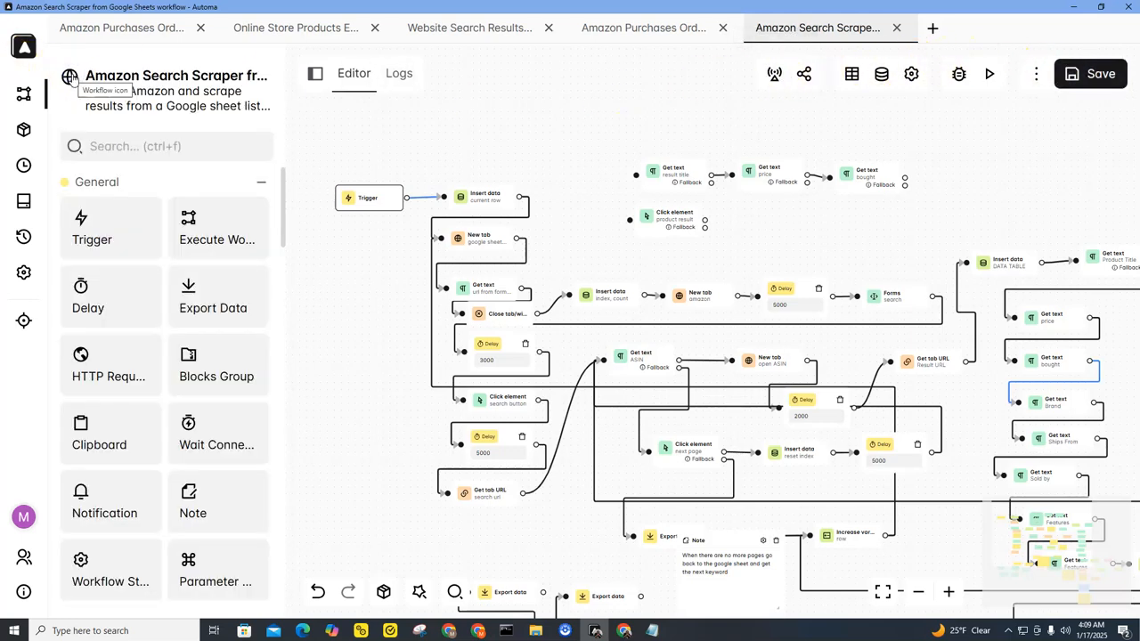
{"action": "left_click", "coordinate": [990, 79]}
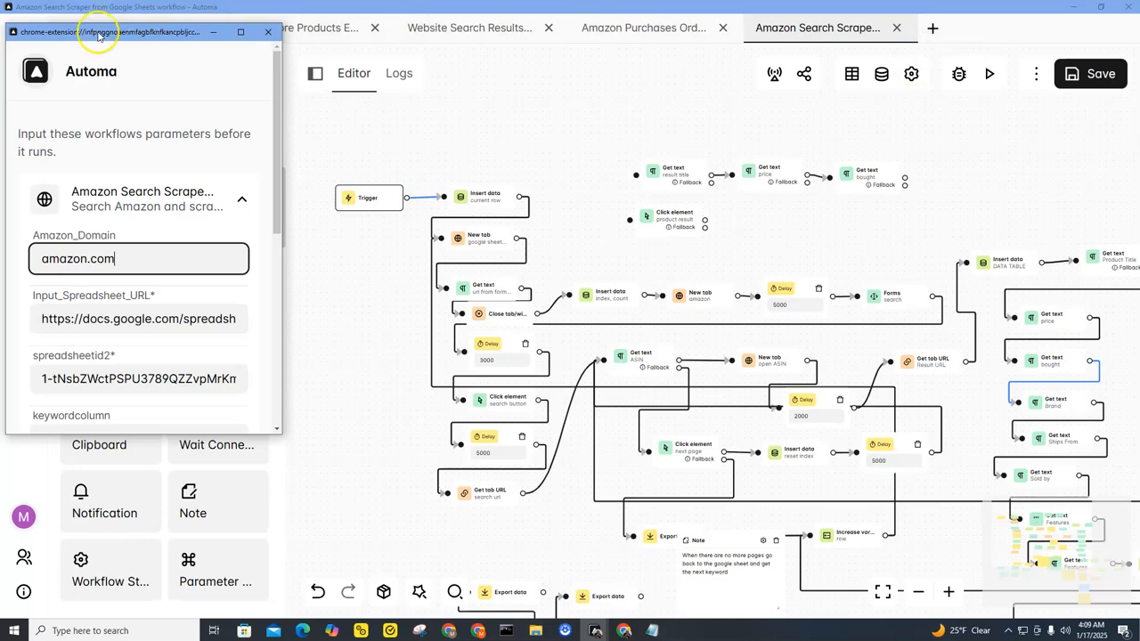
Review the run parameters from the Amazon domain through the maximum products setting.
{"action": "left_click_drag", "start_coordinate": [98, 35], "coordinate": [134, 49]}
{"action": "scroll", "coordinate": [221, 234], "scroll_direction": "down", "scroll_amount": 2}
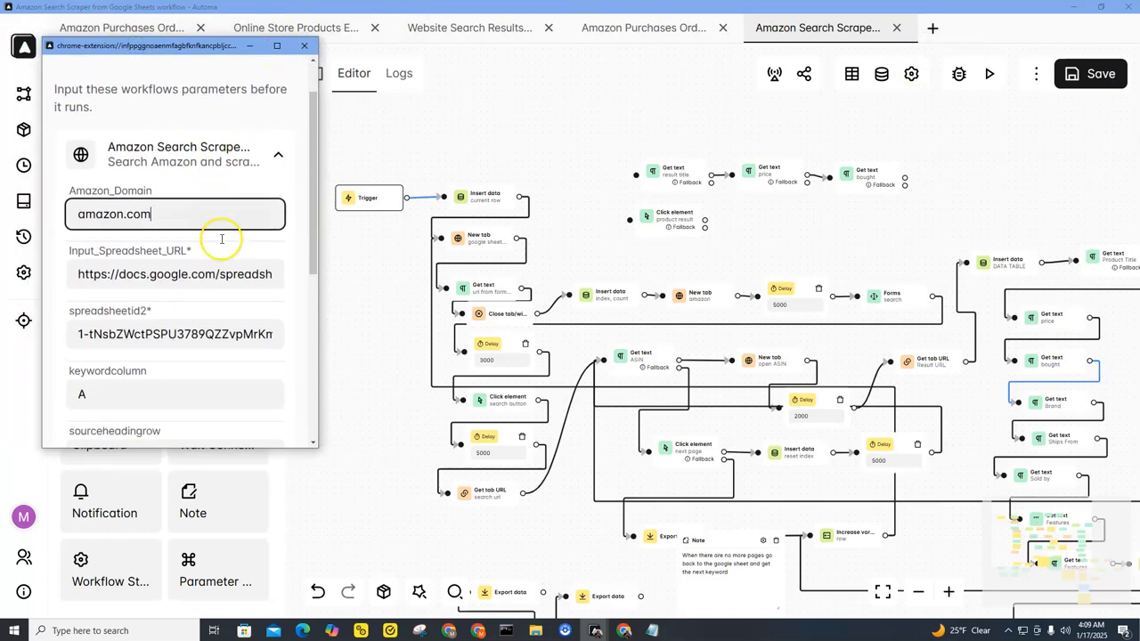
{"action": "scroll", "coordinate": [228, 245], "scroll_direction": "down", "scroll_amount": 1}
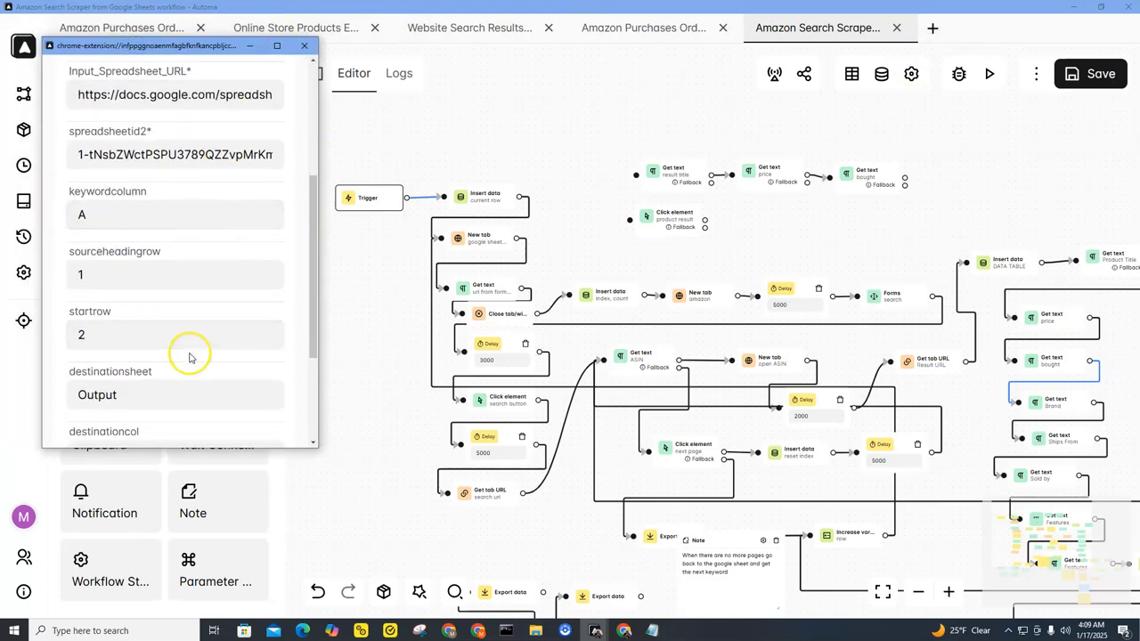
{"action": "scroll", "coordinate": [223, 333], "scroll_direction": "down", "scroll_amount": 1}
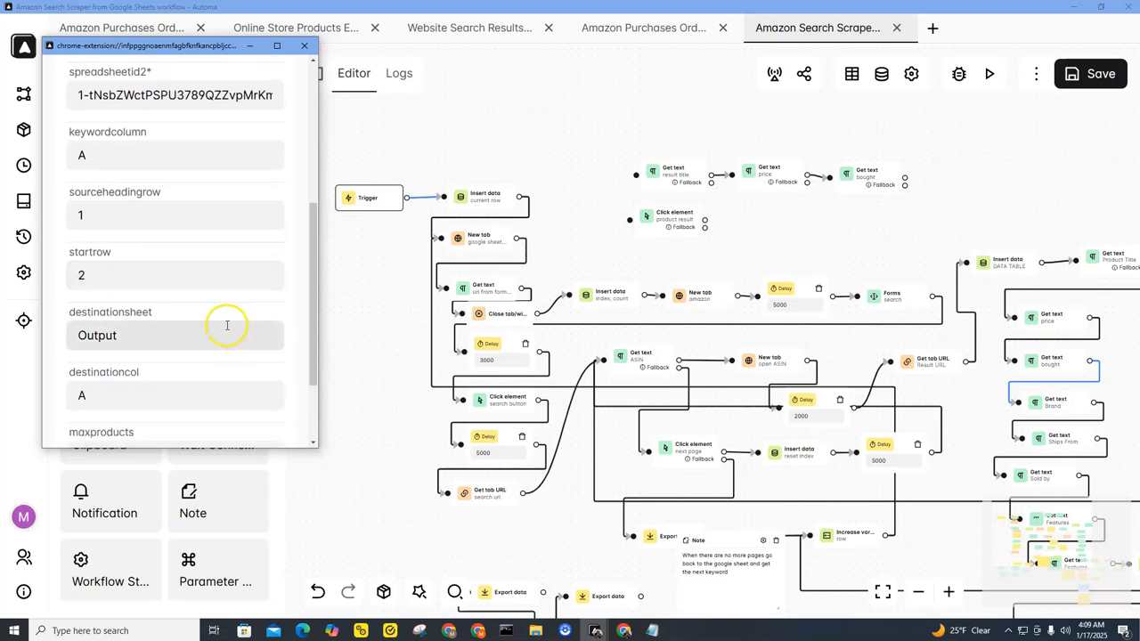
{"action": "scroll", "coordinate": [186, 402], "scroll_direction": "down", "scroll_amount": 2}
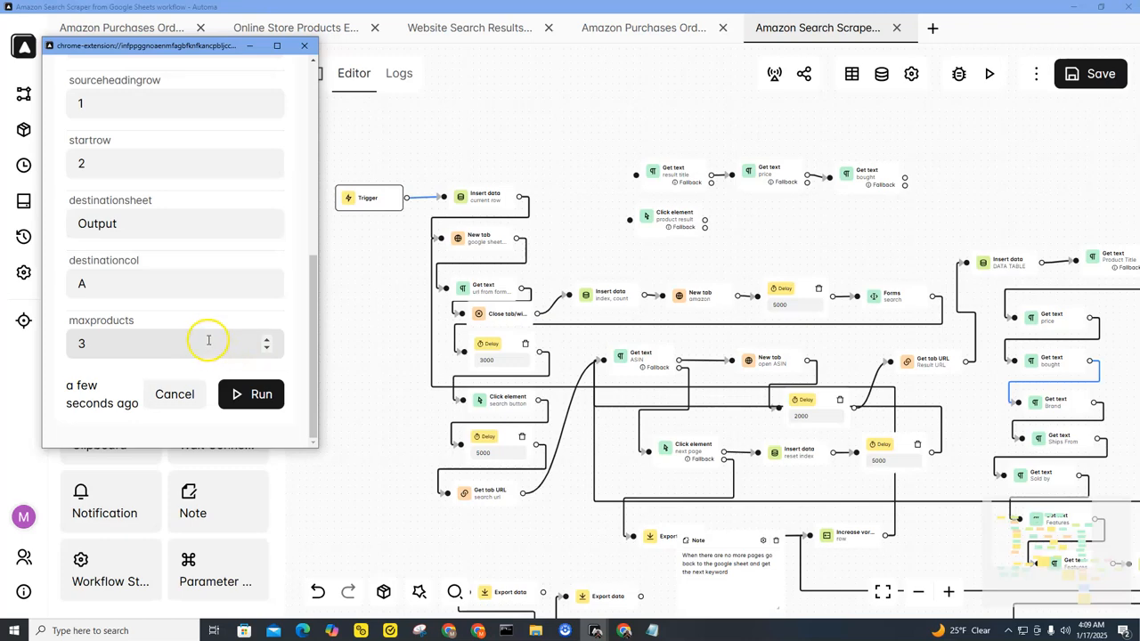
{"action": "scroll", "coordinate": [156, 337], "scroll_direction": "up", "scroll_amount": 6}
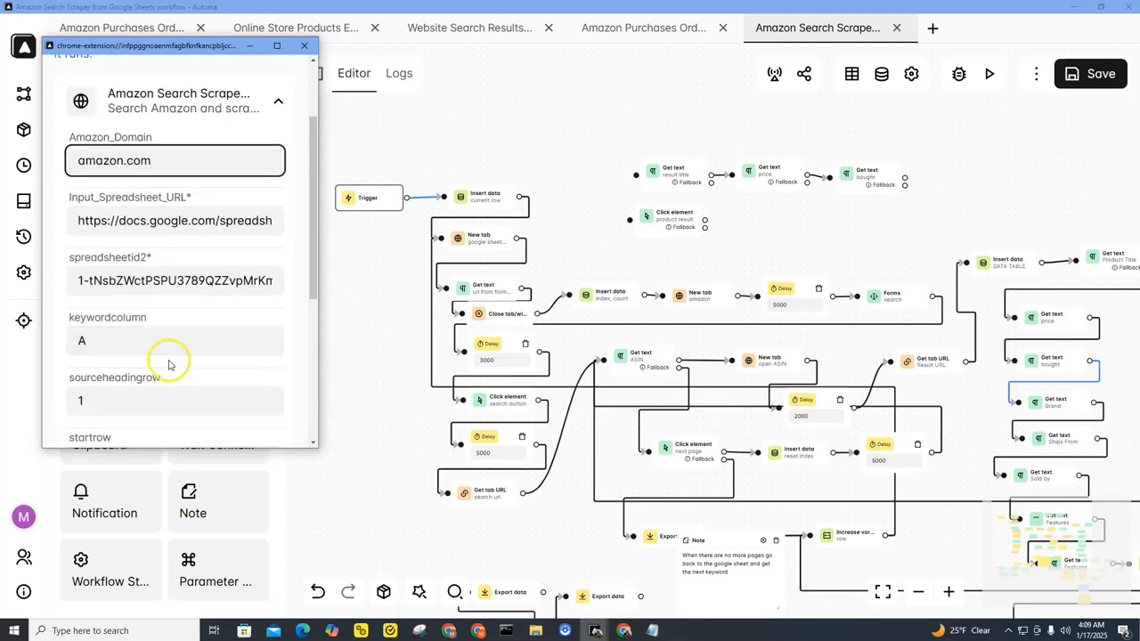
{"action": "scroll", "coordinate": [274, 318], "scroll_direction": "down", "scroll_amount": 1}
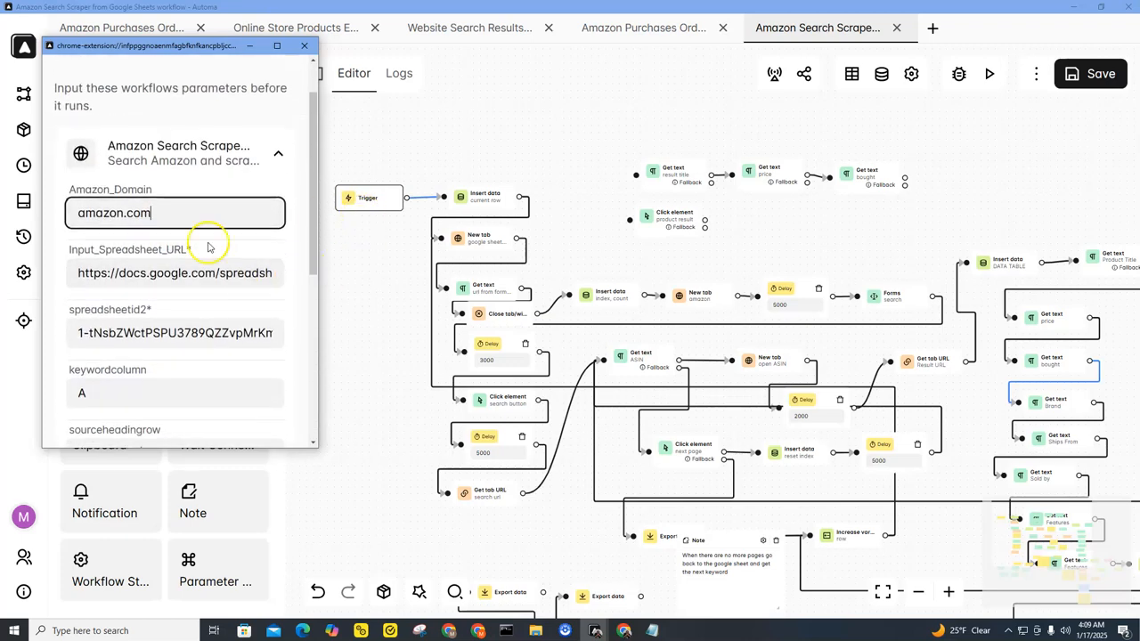
Examine the Input Spreadsheet URL and the spreadsheet ID in the run parameters.
{"action": "triple_click", "coordinate": [115, 270]}
{"action": "triple_click", "coordinate": [193, 336]}
{"action": "triple_click", "coordinate": [173, 269]}
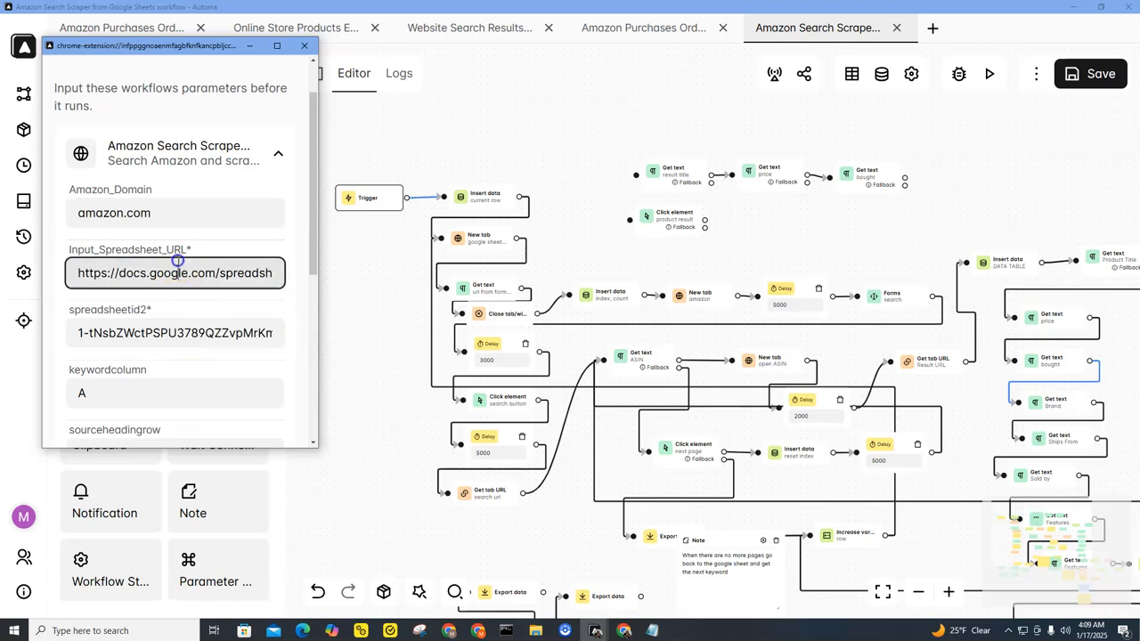
{"action": "triple_click", "coordinate": [167, 327]}
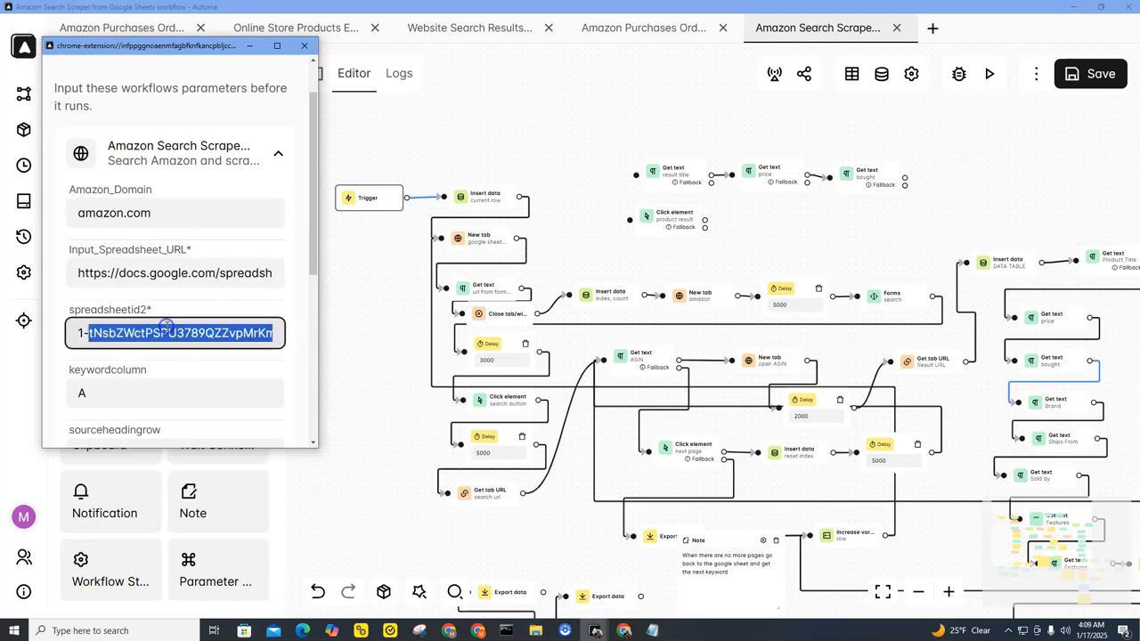
{"action": "triple_click", "coordinate": [167, 275]}
{"action": "left_click", "coordinate": [165, 275]}
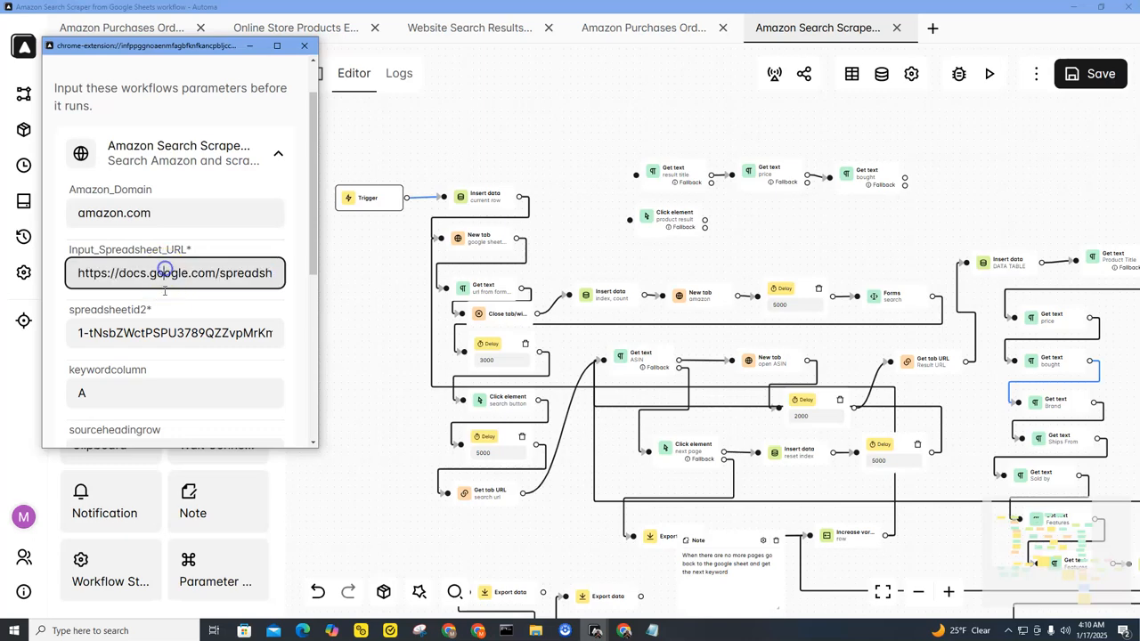
{"action": "double_click", "coordinate": [156, 332]}
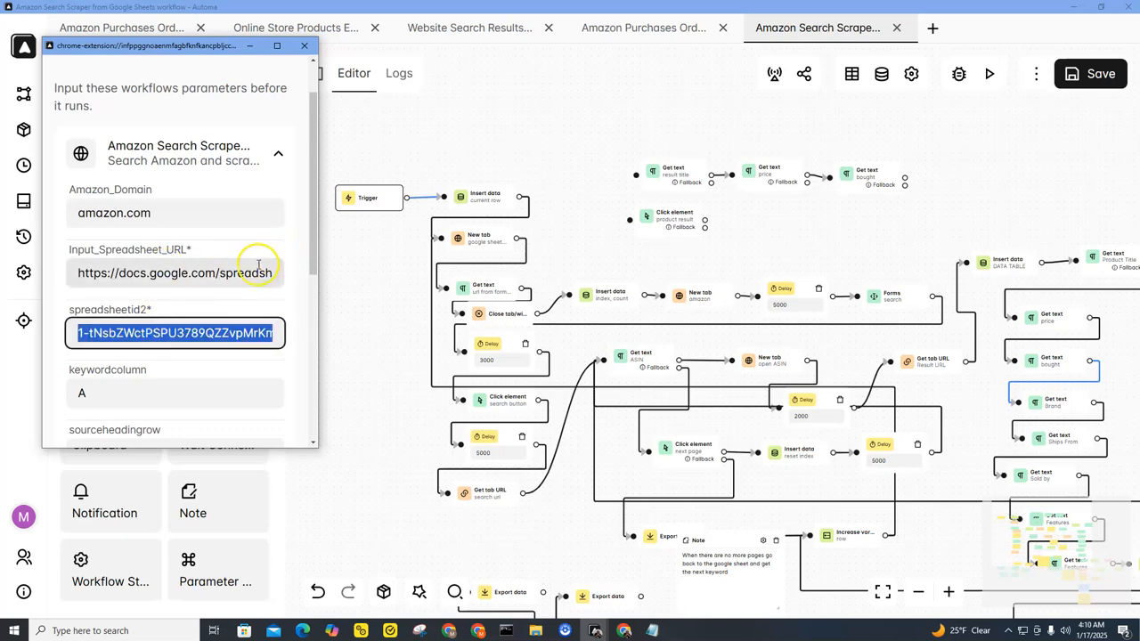
Set maxproducts to 1 for this run.
{"action": "scroll", "coordinate": [262, 282], "scroll_direction": "down", "scroll_amount": 4}
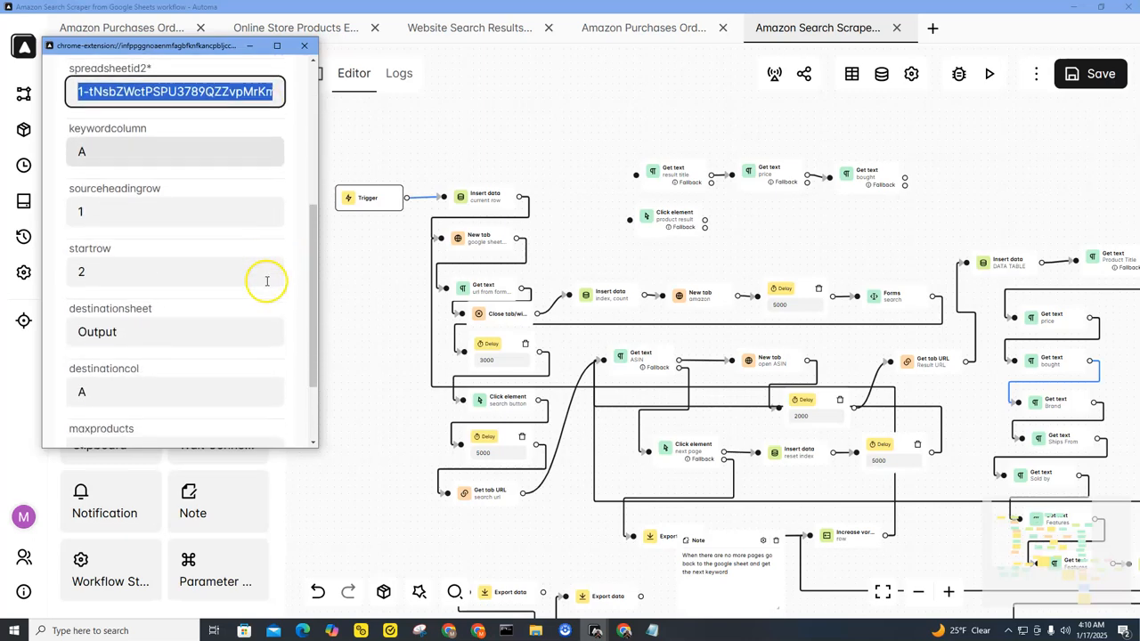
{"action": "left_click", "coordinate": [157, 166]}
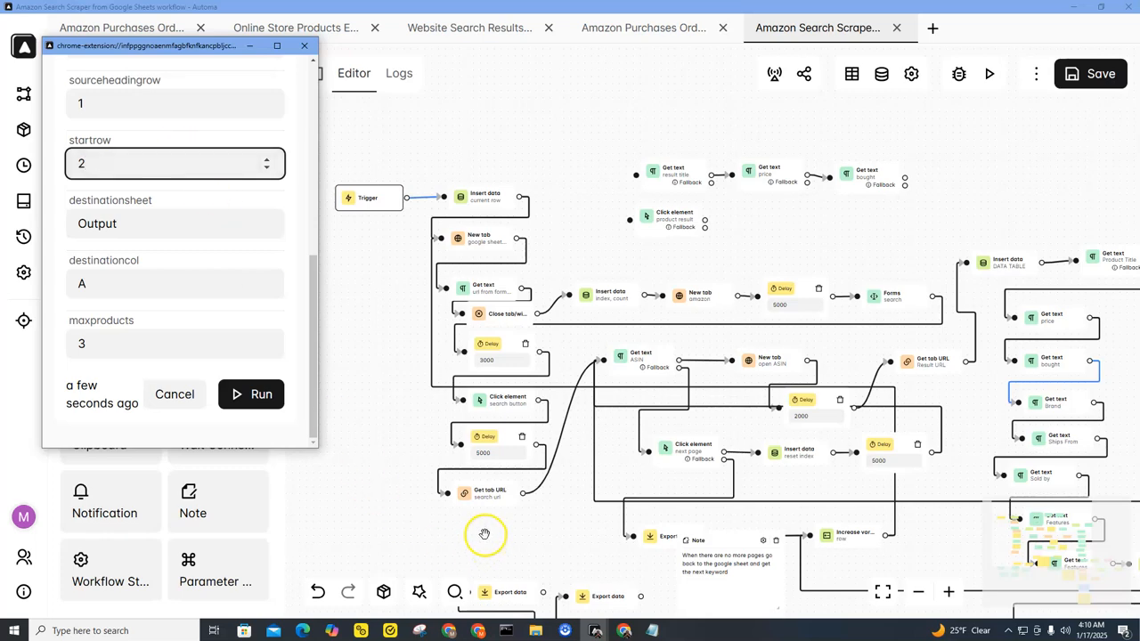
{"action": "left_click", "coordinate": [264, 350]}
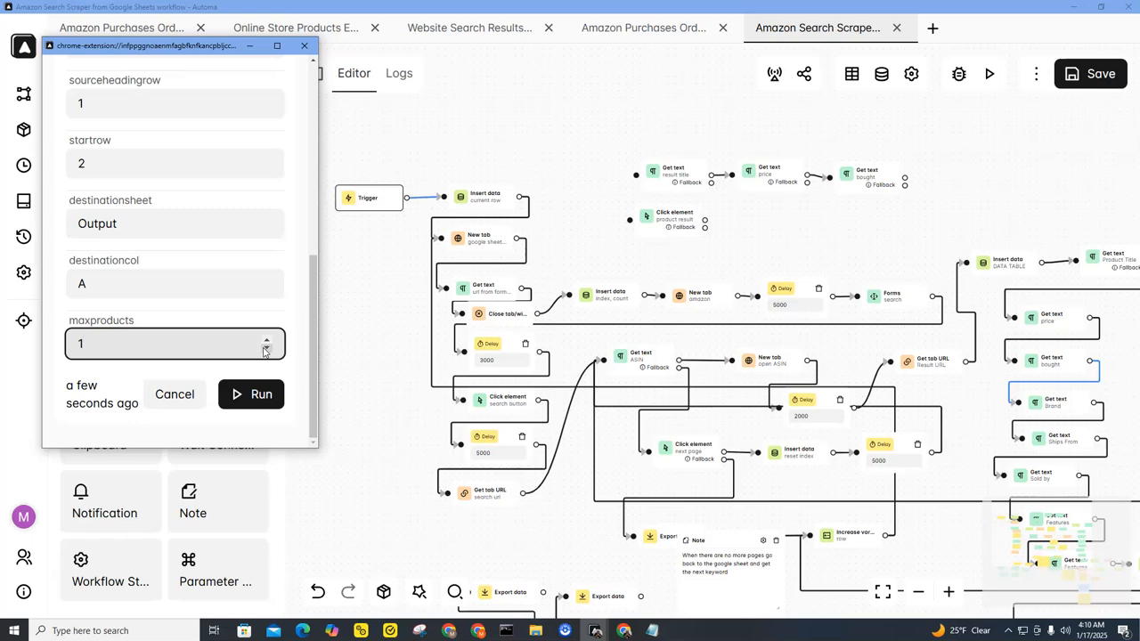
{"action": "triple_click", "coordinate": [265, 342]}
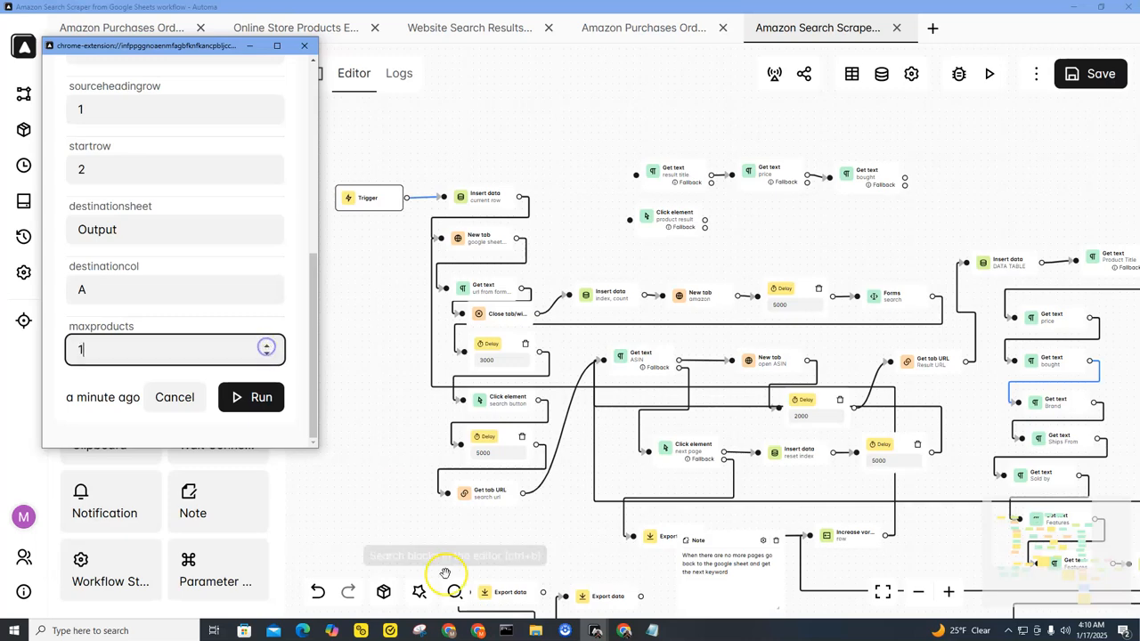
Review the Zoro Brands keywords on the Input sheet in the browser, from 3M down to DUENORTH.
{"action": "left_click", "coordinate": [624, 630]}
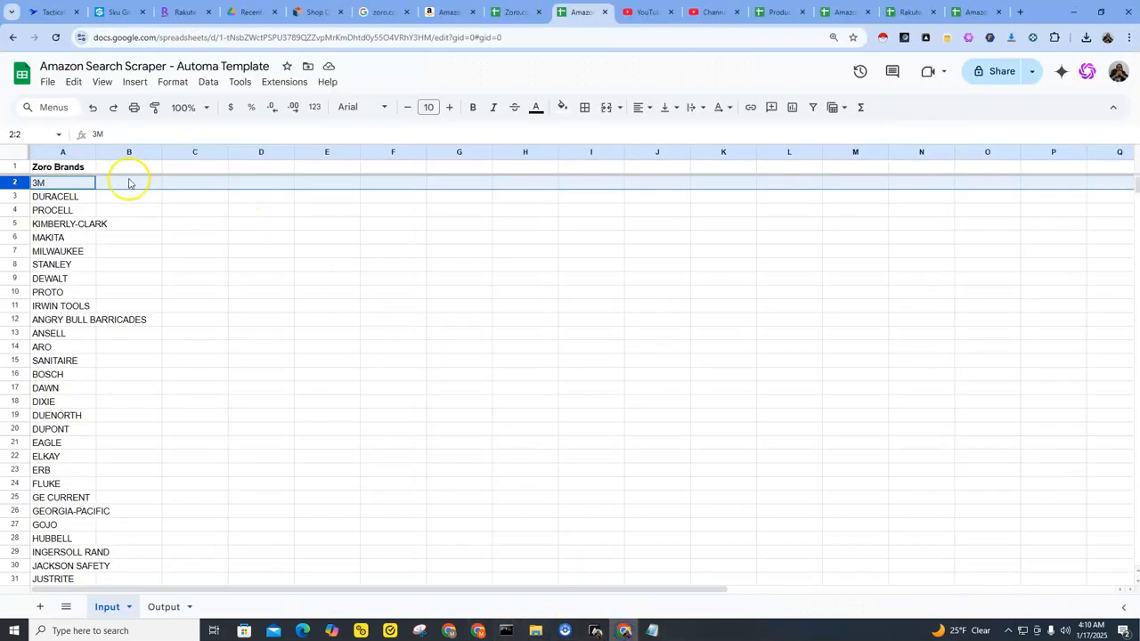
{"action": "left_click_drag", "start_coordinate": [71, 183], "coordinate": [73, 420]}
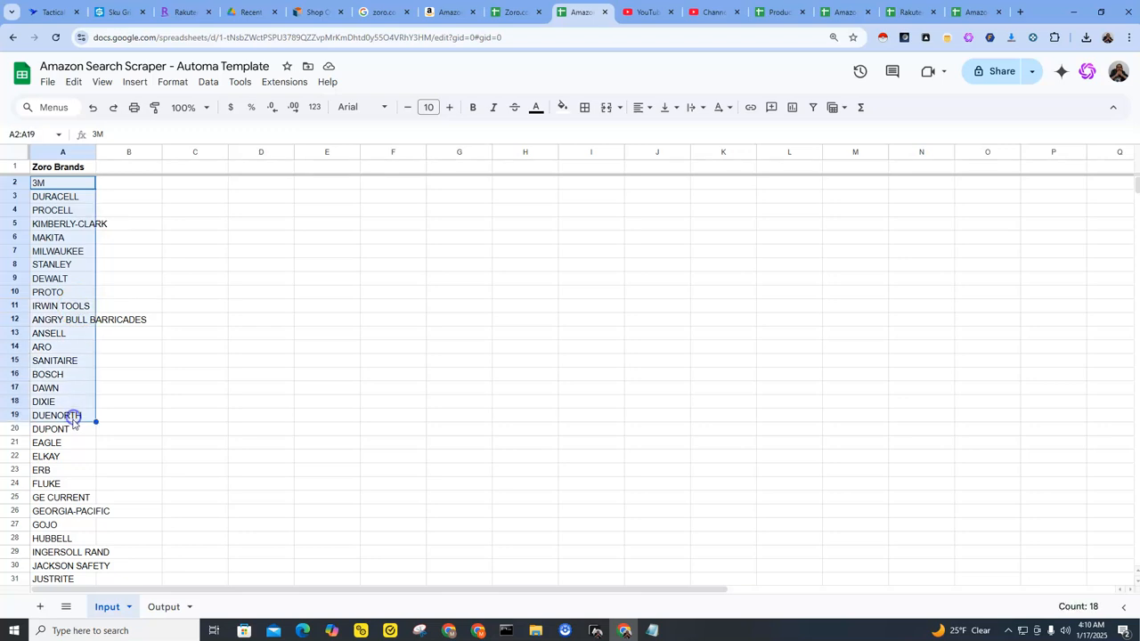
{"action": "left_click", "coordinate": [59, 185]}
{"action": "left_click", "coordinate": [57, 196]}
{"action": "left_click", "coordinate": [57, 185]}
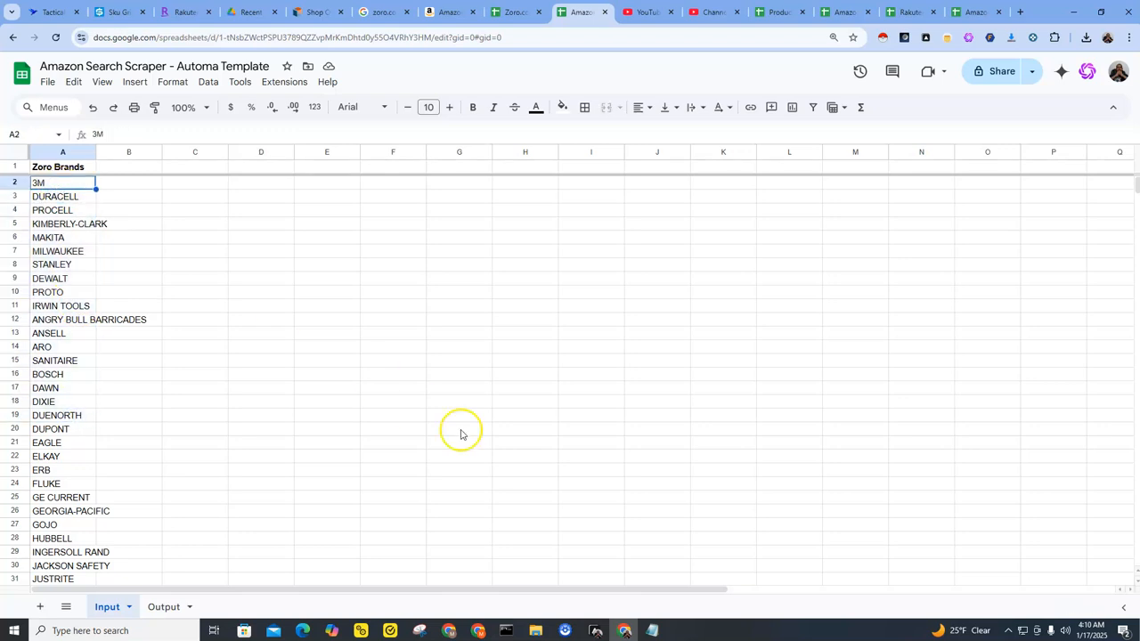
Switch back to Automa's run parameters window and run the workflow with these parameters.
{"action": "mouse_move", "coordinate": [595, 631]}
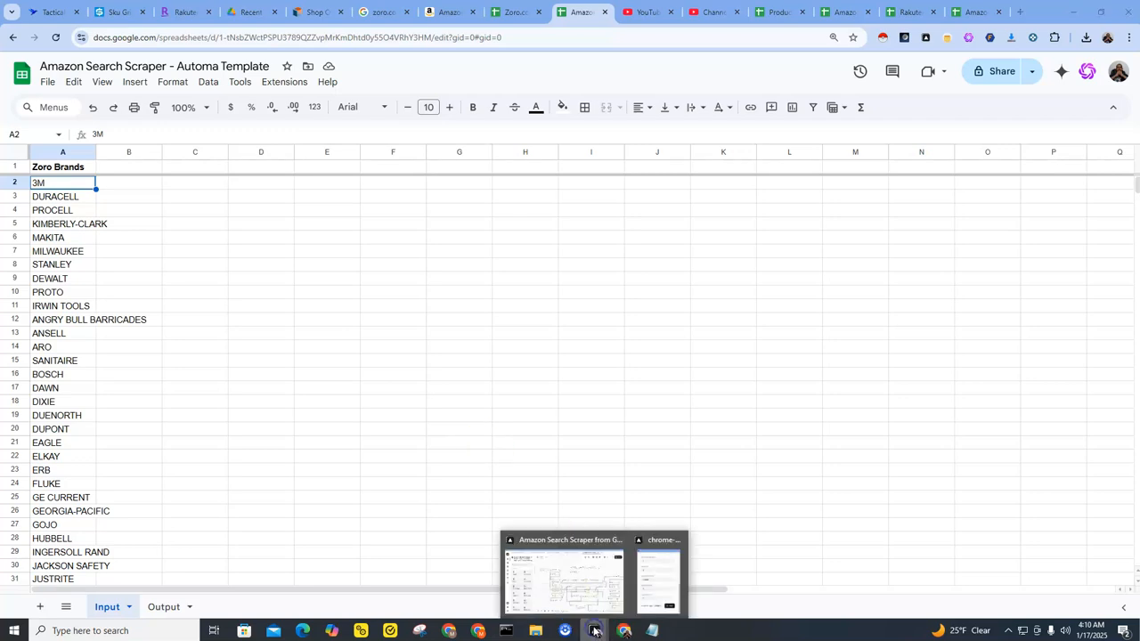
{"action": "left_click", "coordinate": [657, 583]}
{"action": "left_click", "coordinate": [252, 397]}
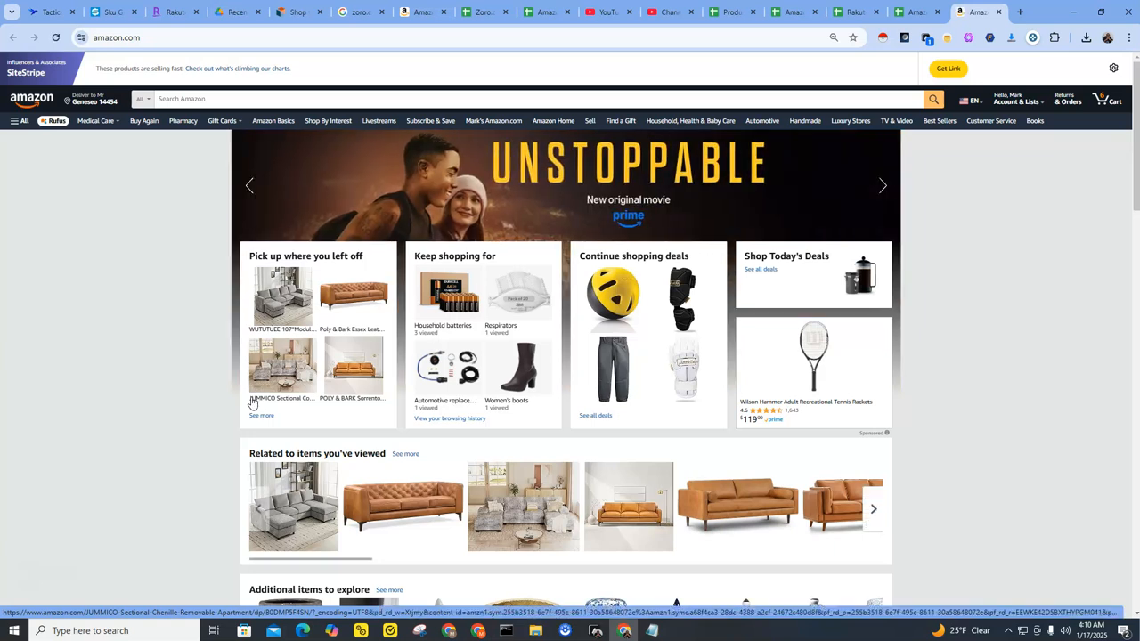
{"action": "type", "text": "3M"}
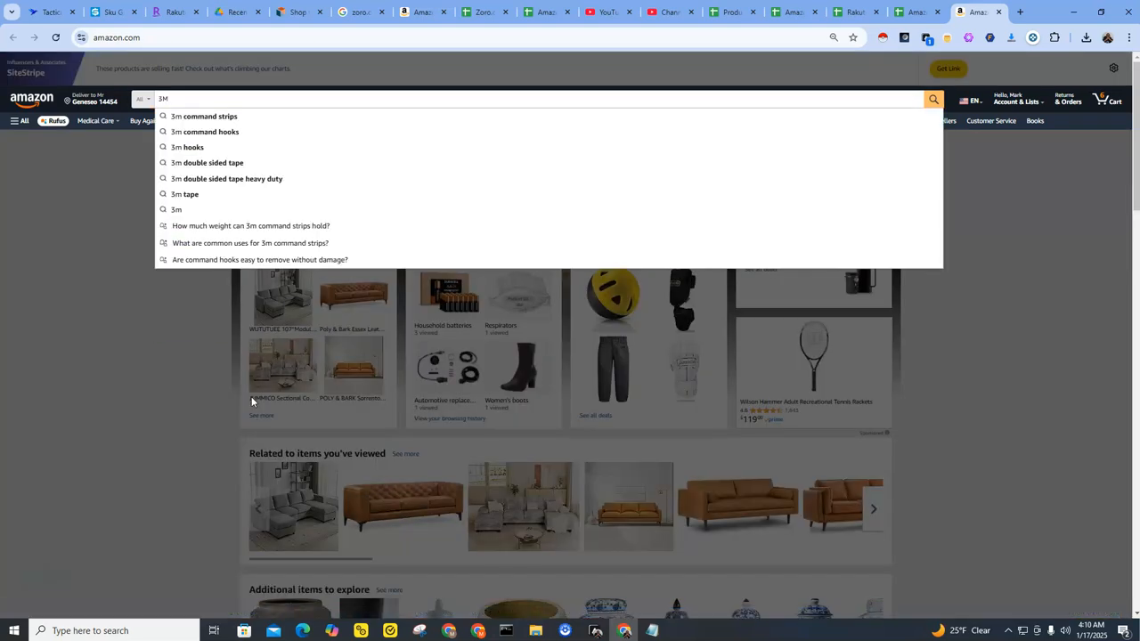
{"action": "key", "text": "Return"}
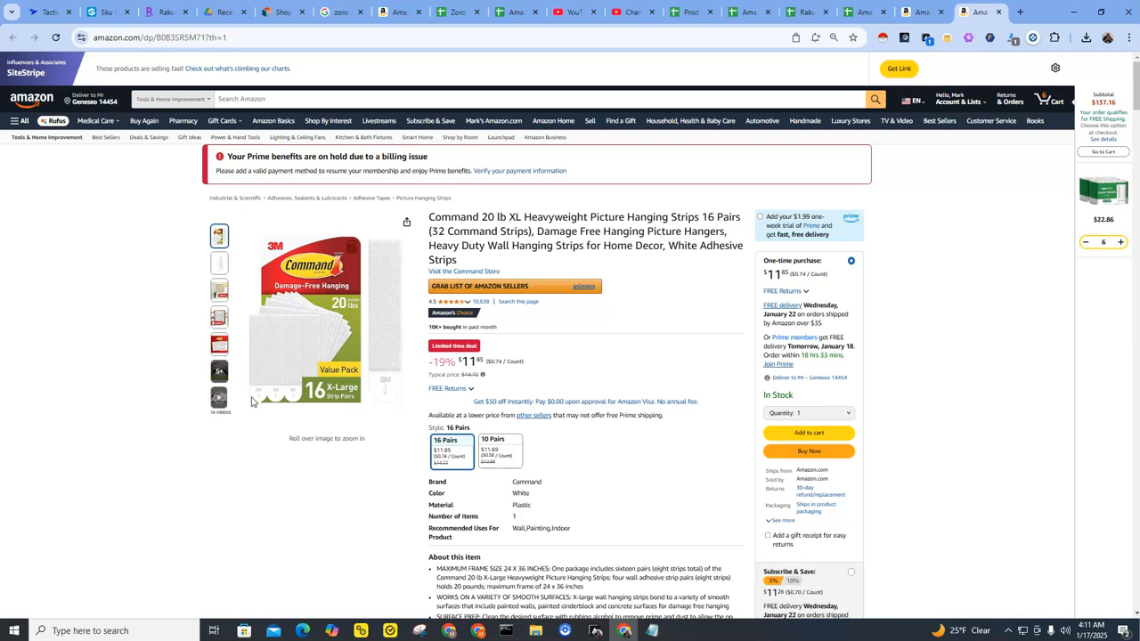
{"action": "key", "text": "ctrl+w"}
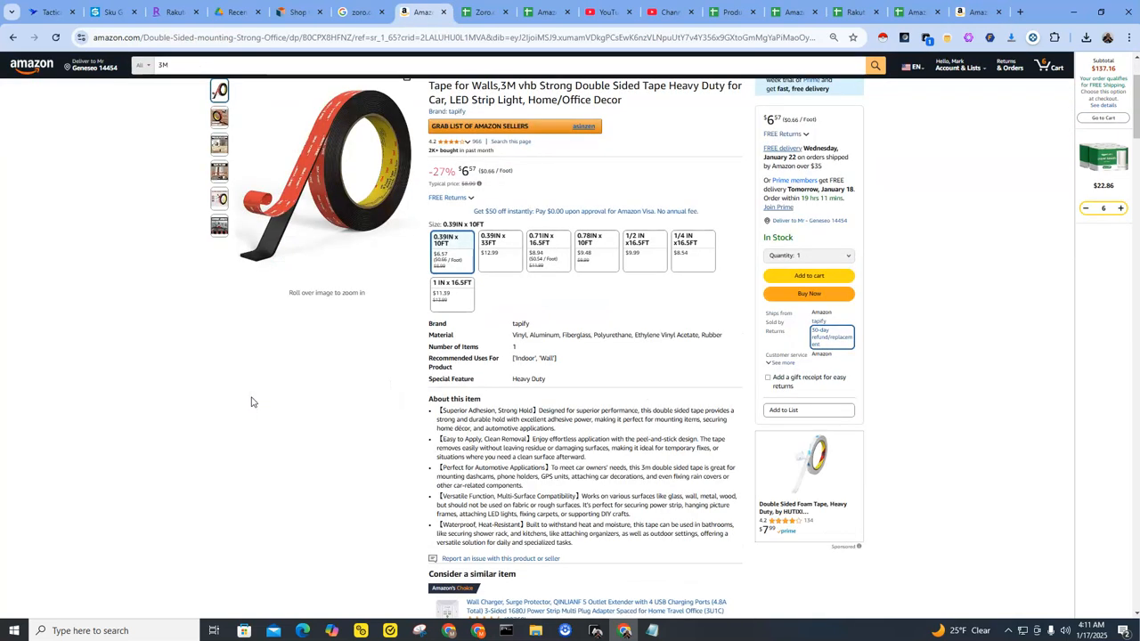
{"action": "key", "text": "ctrl+w"}
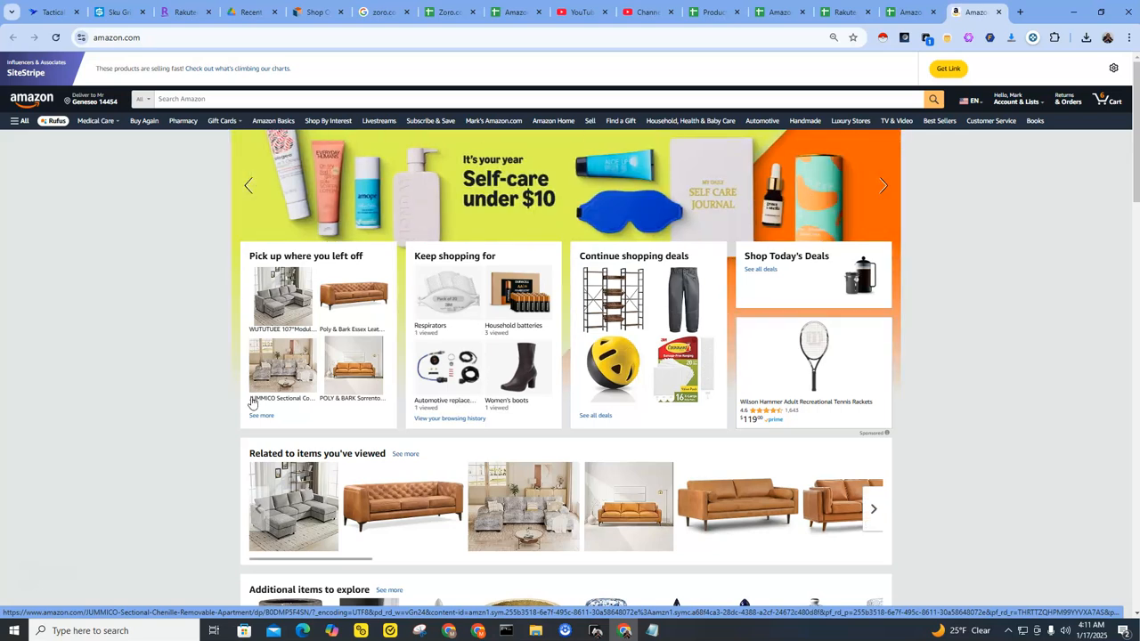
{"action": "type", "text": "DURACELL"}
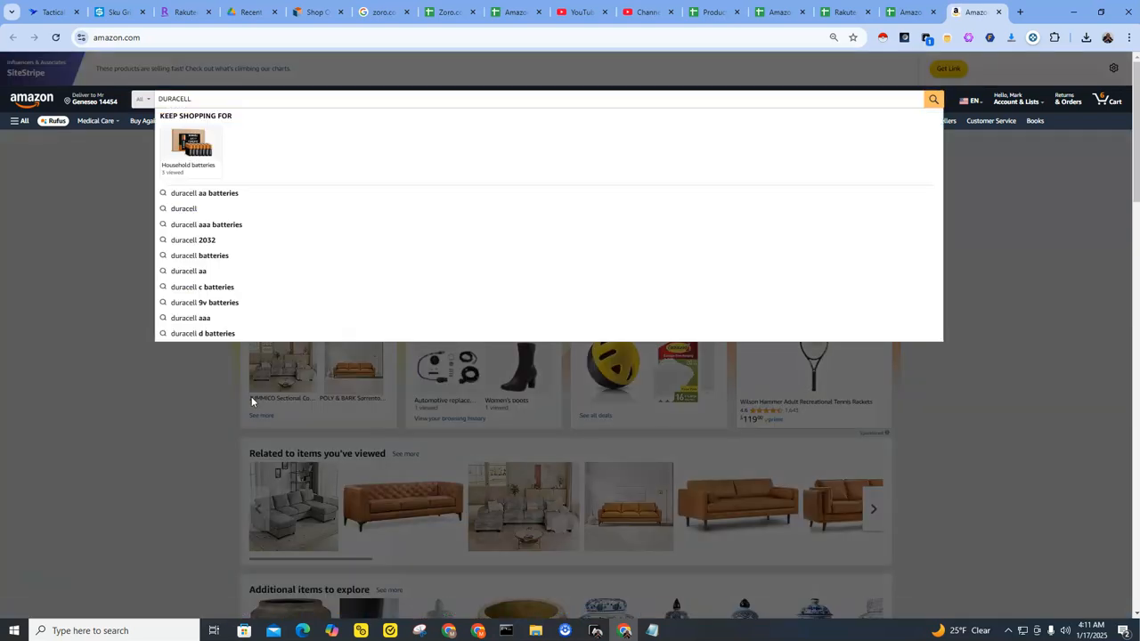
{"action": "key", "text": "Return"}
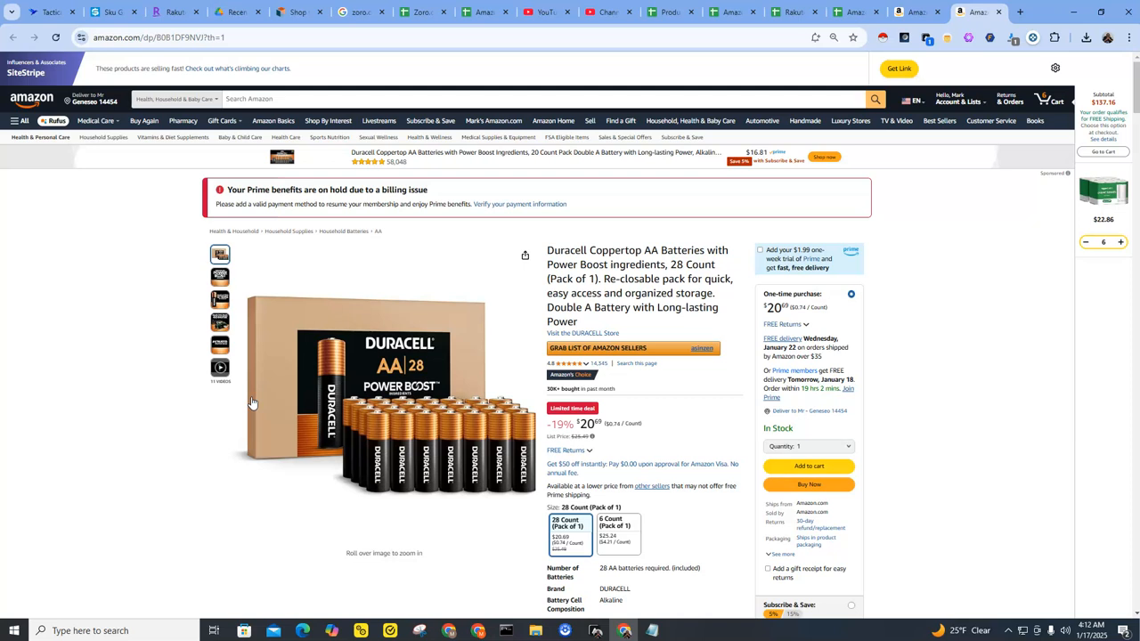
{"action": "key", "text": "ctrl+w"}
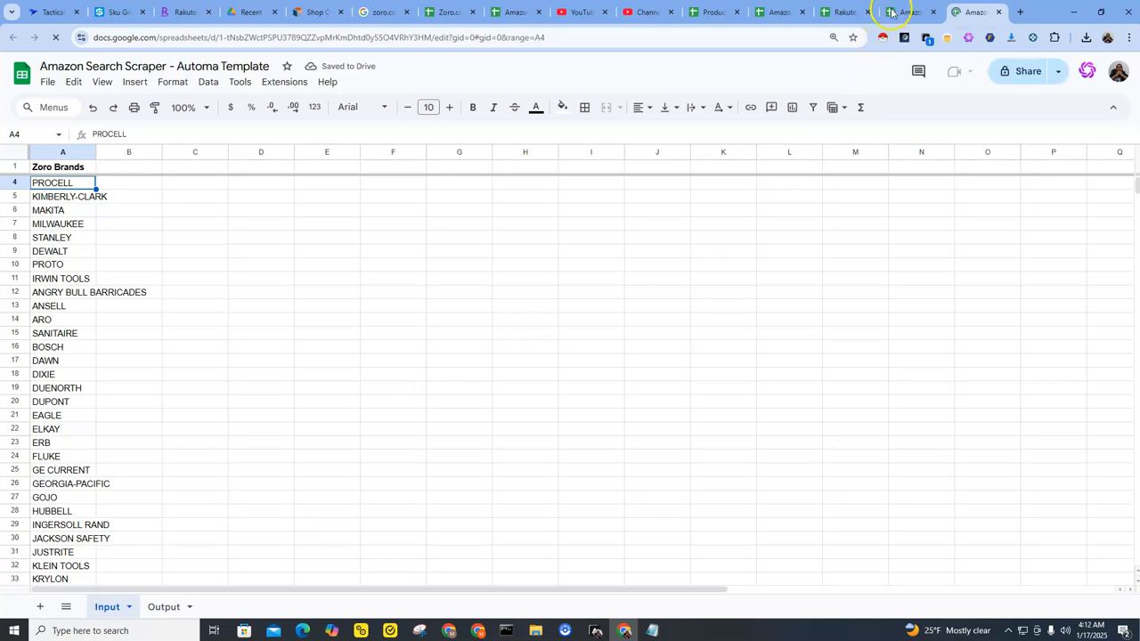
View the template spreadsheet's Output sheet during the run, and go back to the Input sheet.
{"action": "left_click", "coordinate": [165, 607]}
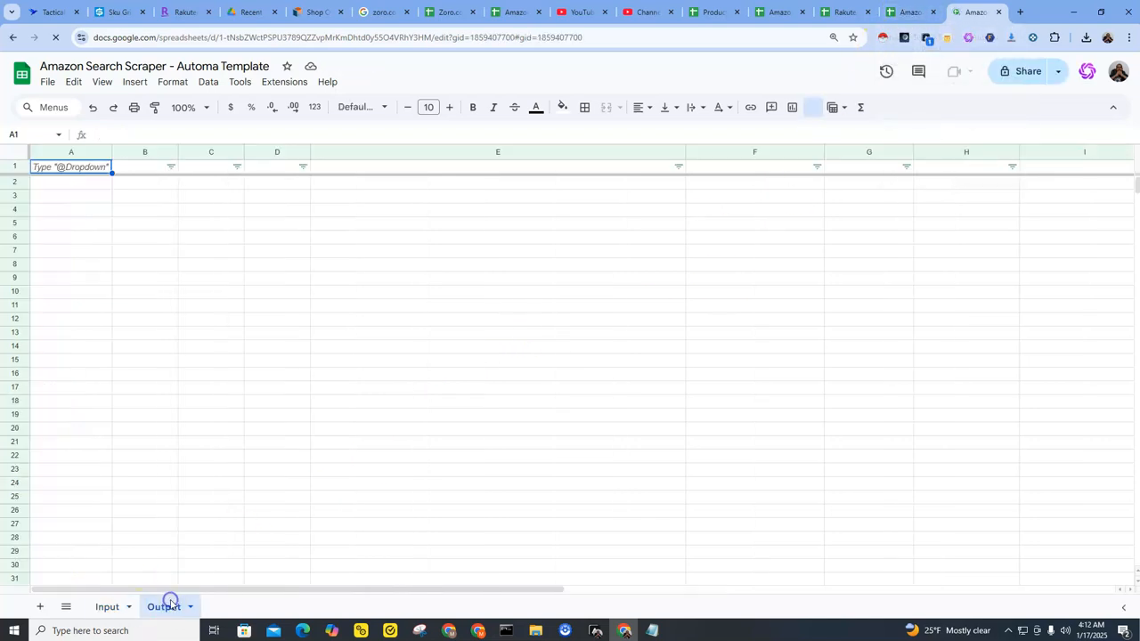
{"action": "left_click", "coordinate": [104, 610]}
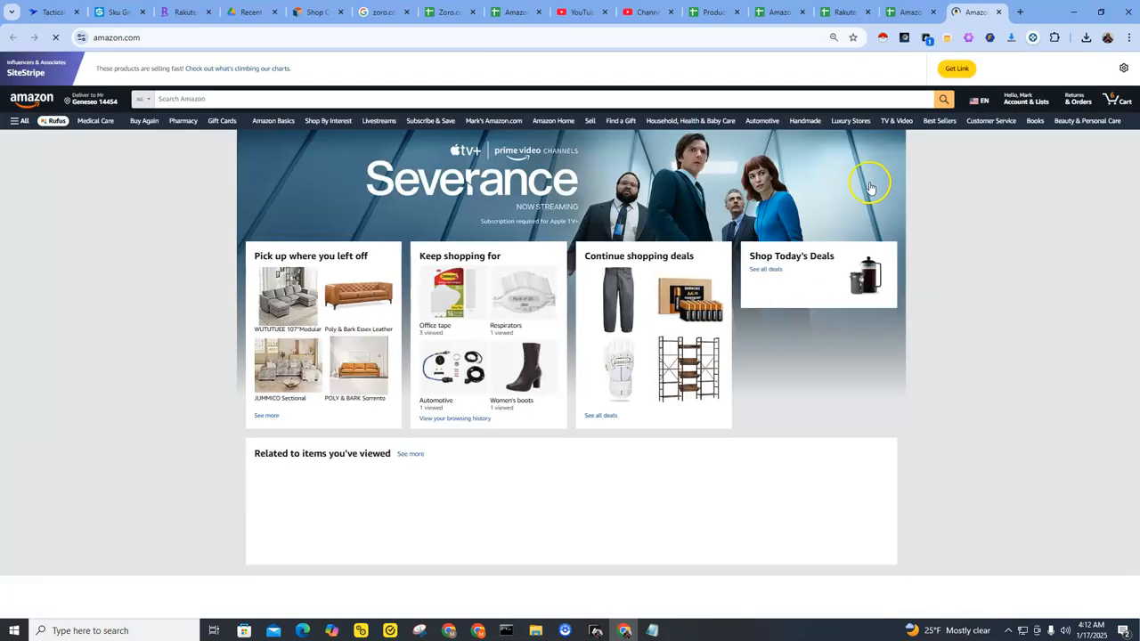
Switch to Automa and stop the running Amazon Search Scraper from Google Sheets workflow through its logs.
{"action": "left_click", "coordinate": [596, 629]}
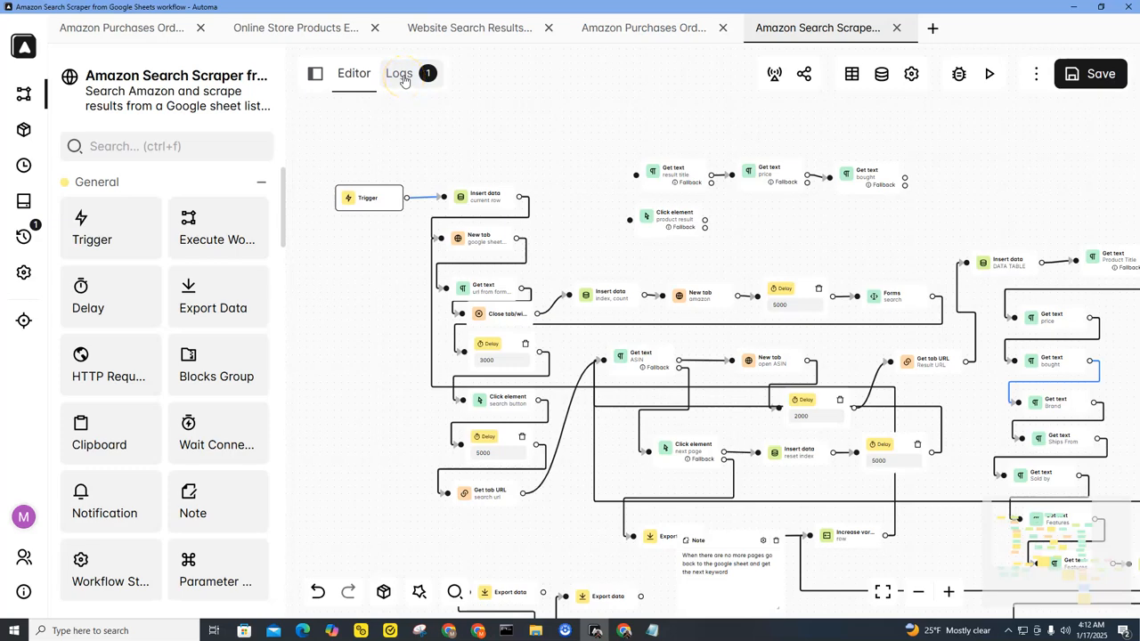
{"action": "left_click", "coordinate": [403, 77]}
{"action": "left_click", "coordinate": [1039, 171]}
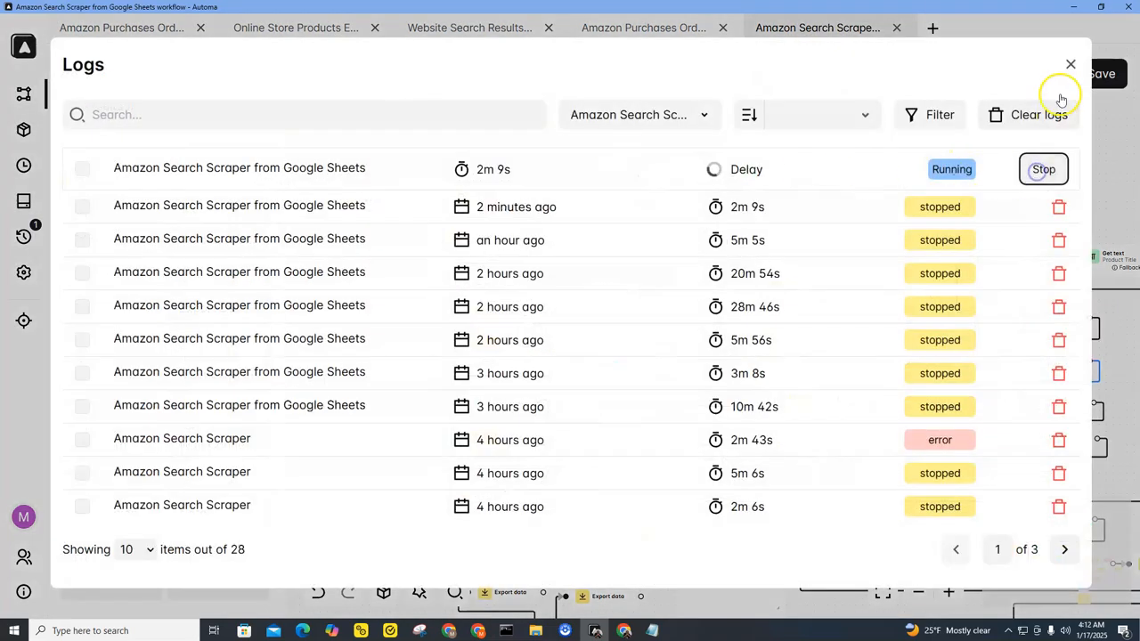
{"action": "left_click", "coordinate": [1070, 65]}
Switch to the browser and share the Amazon Search Scraper - Automa Template spreadsheet with anyone with the link as Editor.
{"action": "left_click", "coordinate": [626, 631]}
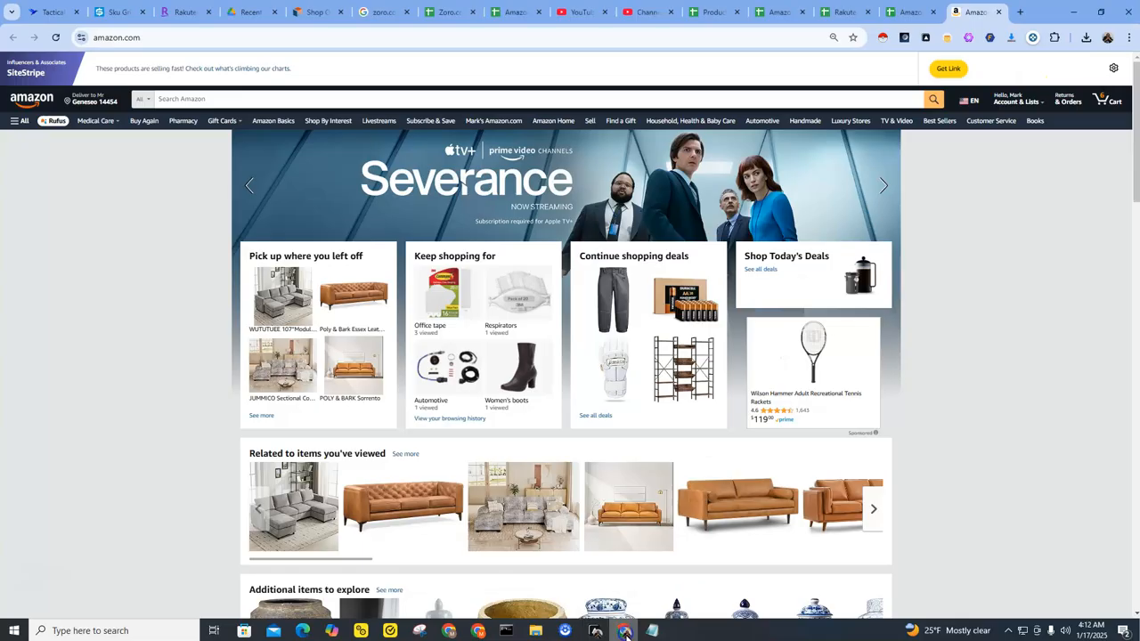
{"action": "left_click", "coordinate": [910, 11]}
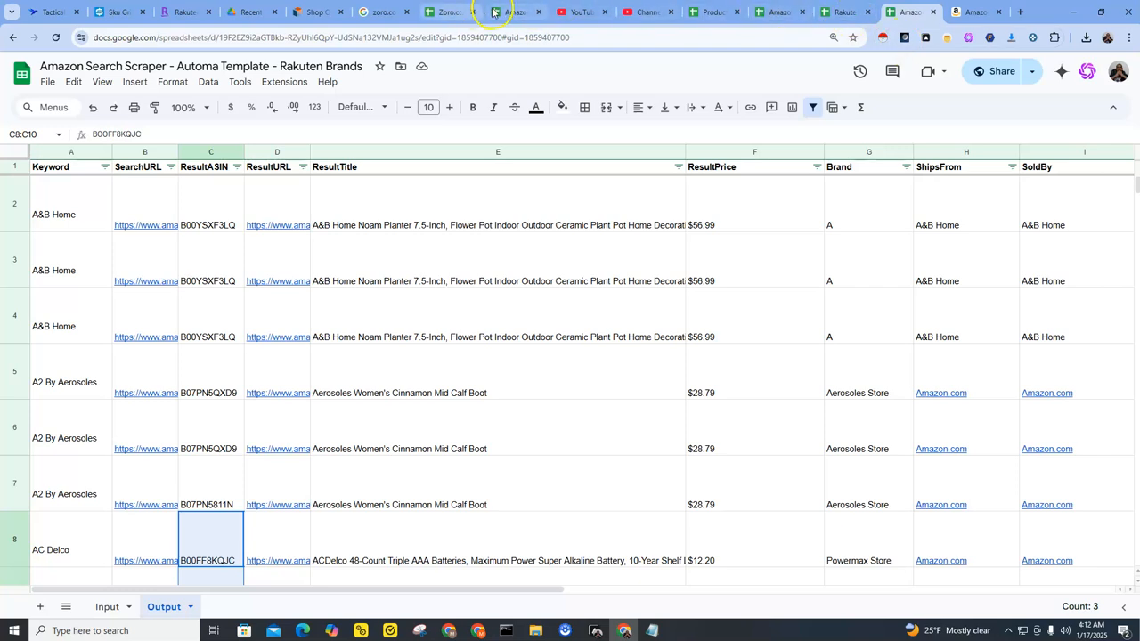
{"action": "left_click", "coordinate": [521, 12]}
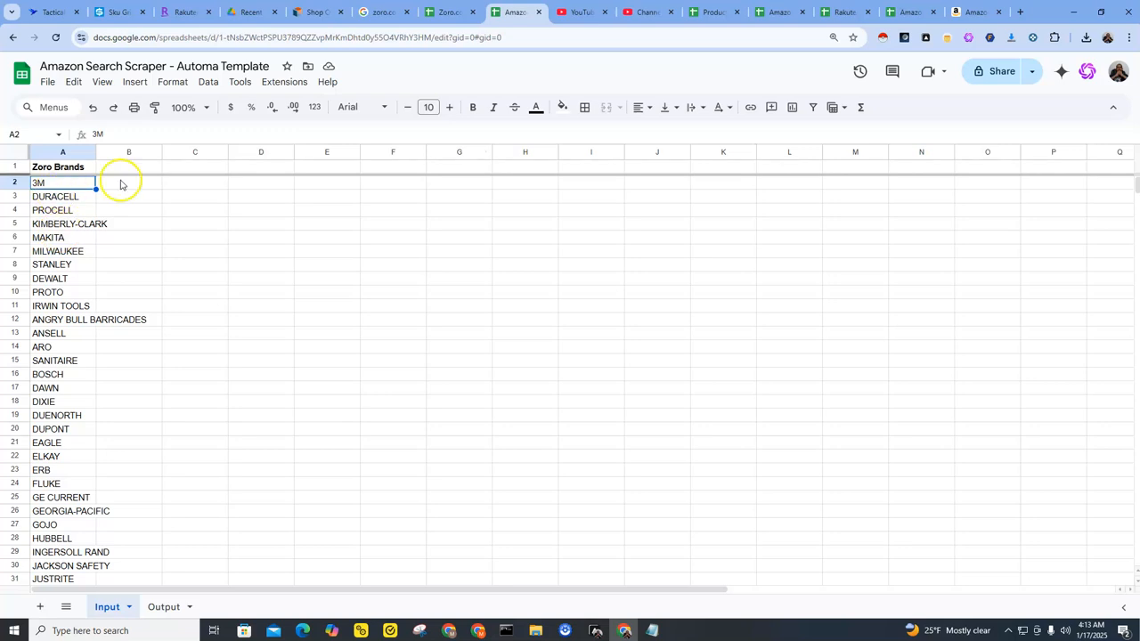
{"action": "left_click", "coordinate": [983, 76]}
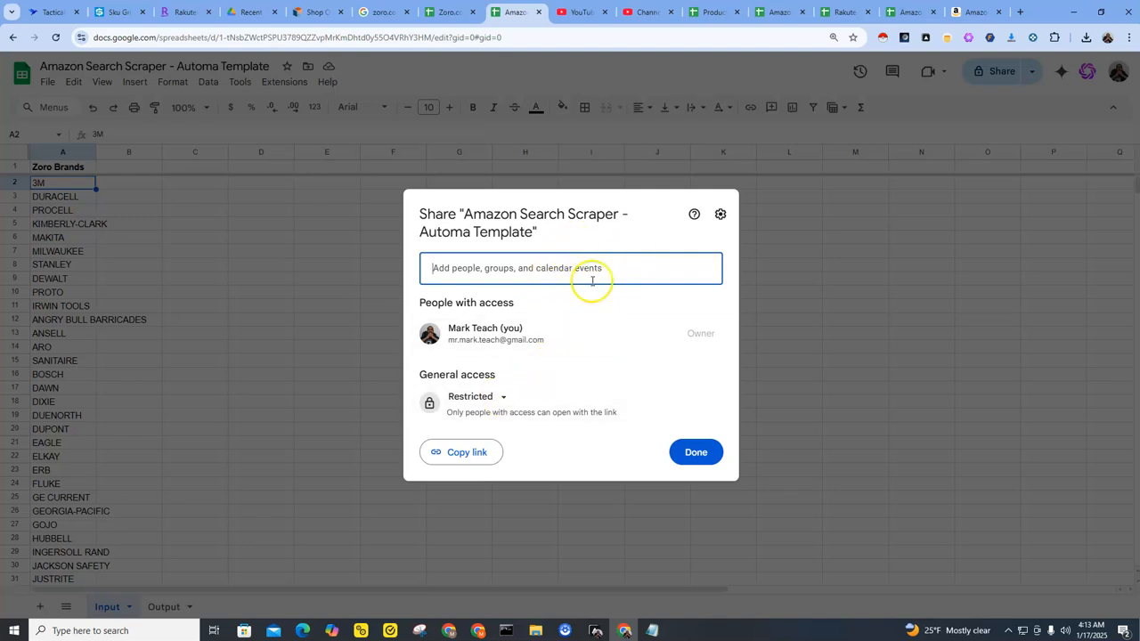
{"action": "left_click", "coordinate": [504, 399]}
{"action": "left_click", "coordinate": [510, 459]}
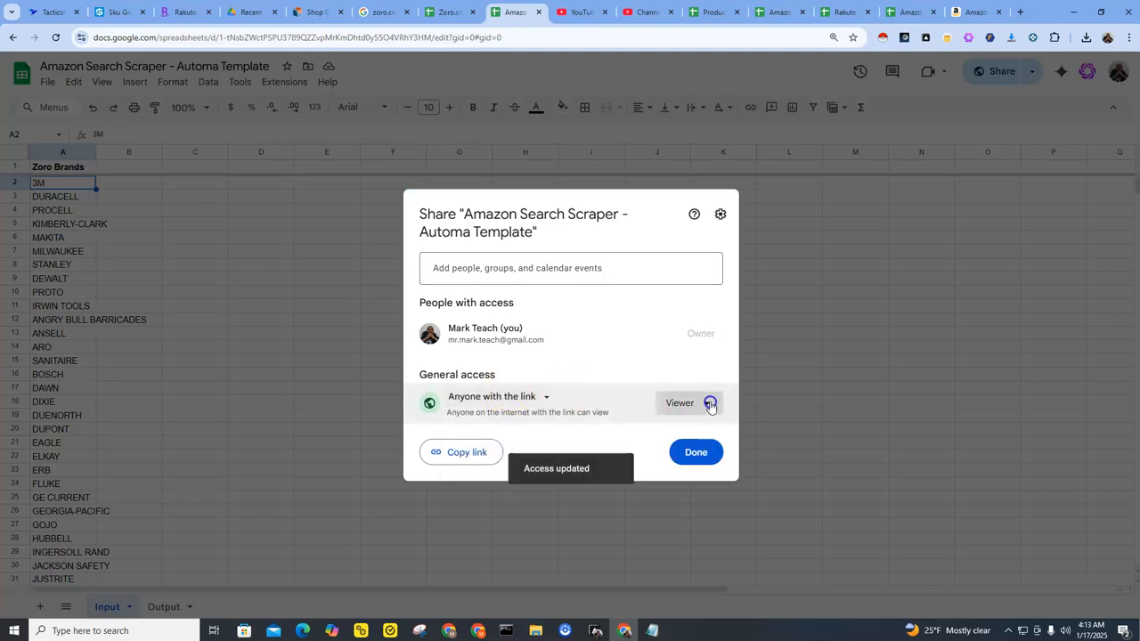
{"action": "left_click", "coordinate": [702, 405]}
{"action": "left_click", "coordinate": [650, 514]}
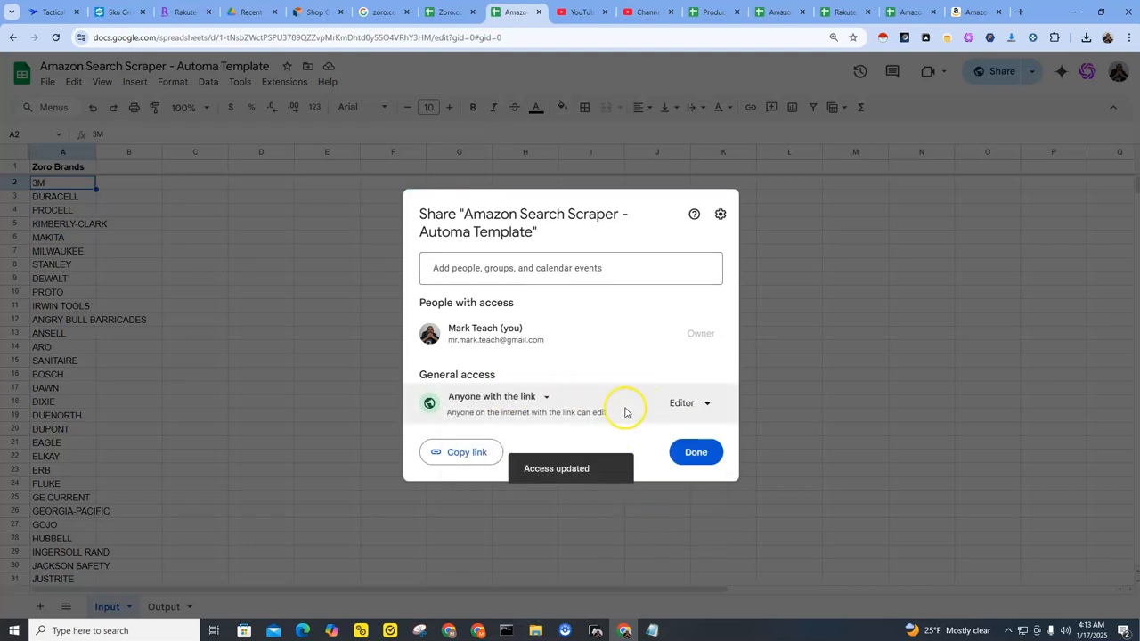
{"action": "left_click", "coordinate": [698, 454]}
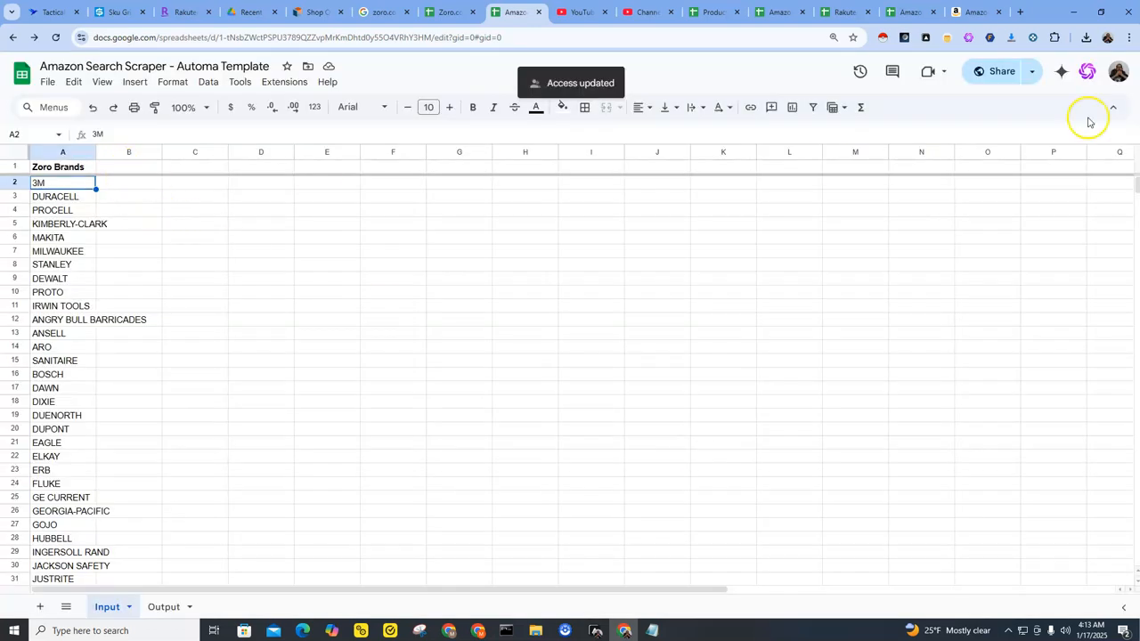
View the template's Output sheet, and switch to Automa to run the workflow with maxproducts set to 1.
{"action": "left_click", "coordinate": [68, 172]}
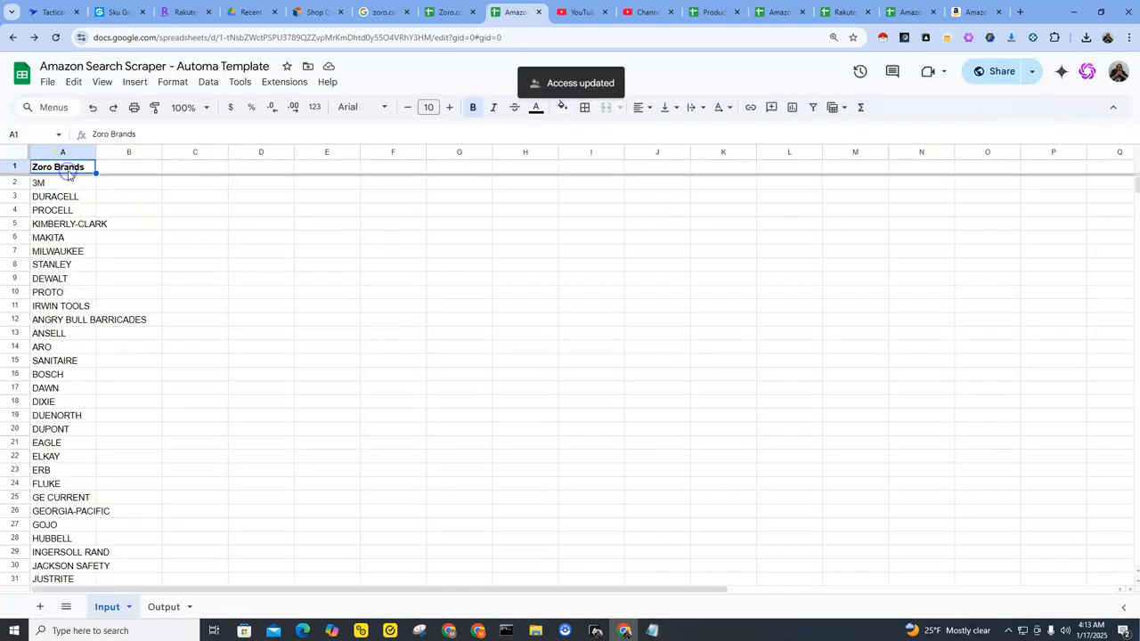
{"action": "left_click", "coordinate": [164, 608]}
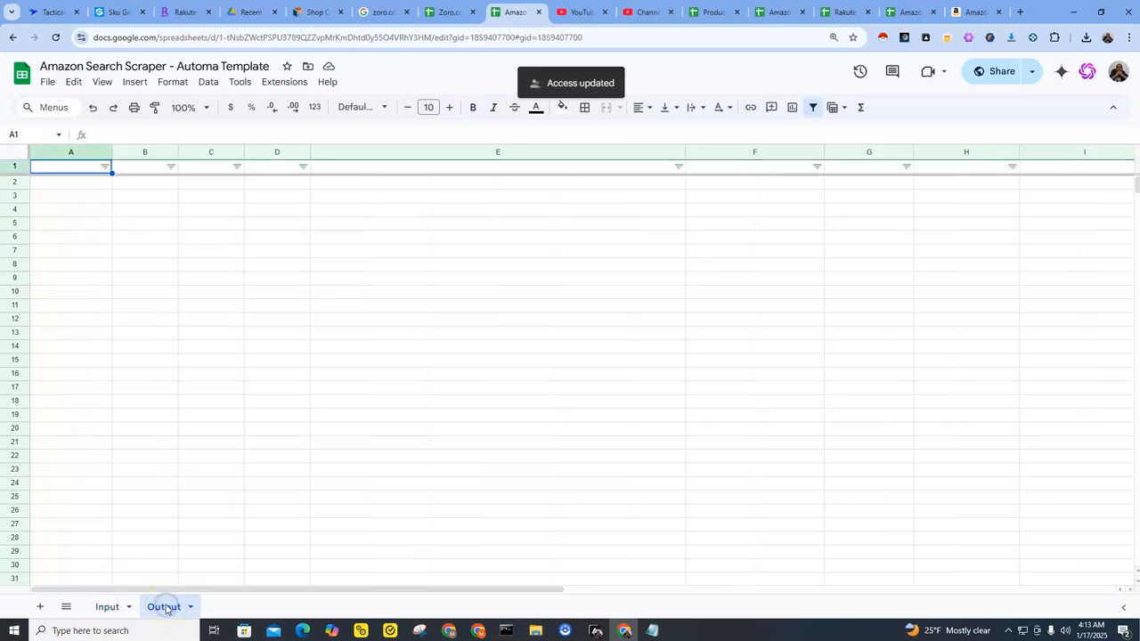
{"action": "left_click", "coordinate": [596, 631]}
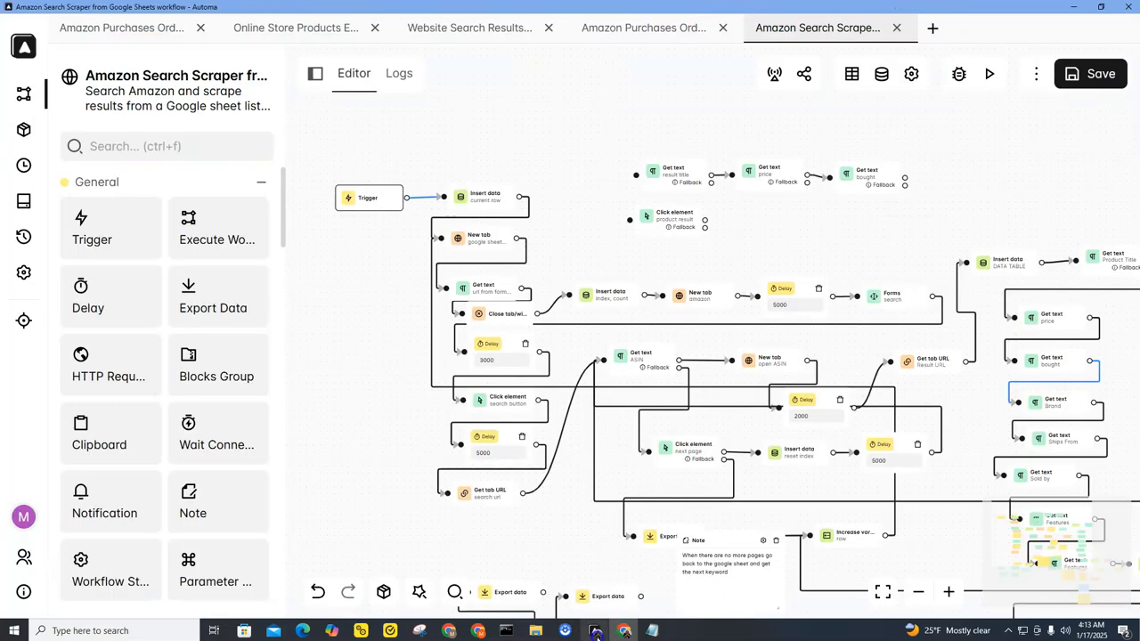
{"action": "left_click", "coordinate": [989, 75]}
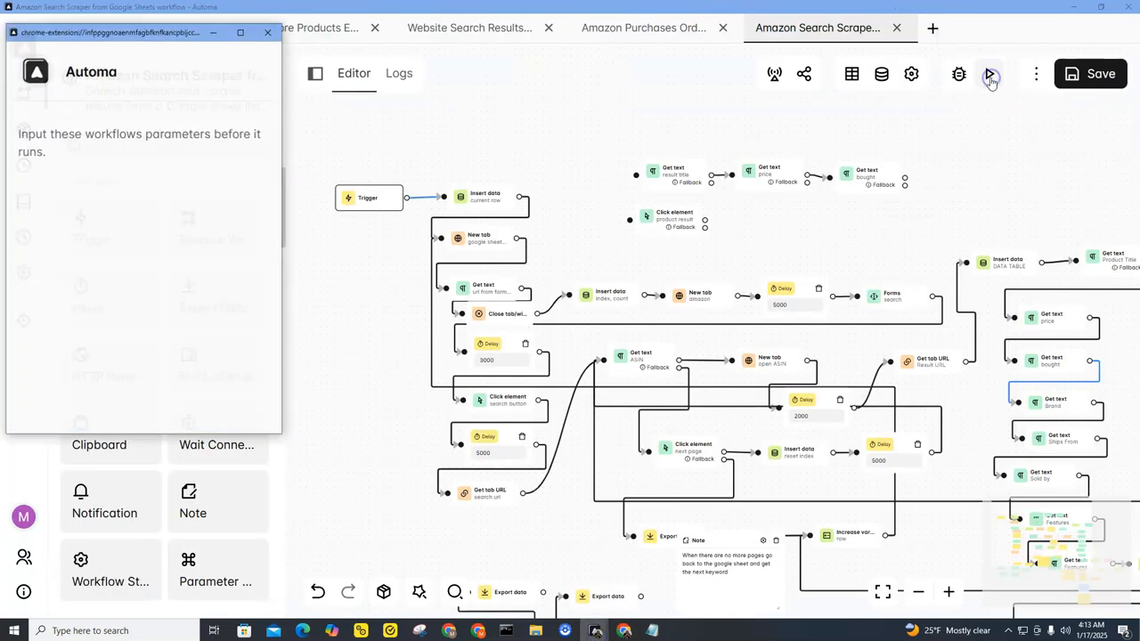
{"action": "scroll", "coordinate": [223, 255], "scroll_direction": "down", "scroll_amount": 5}
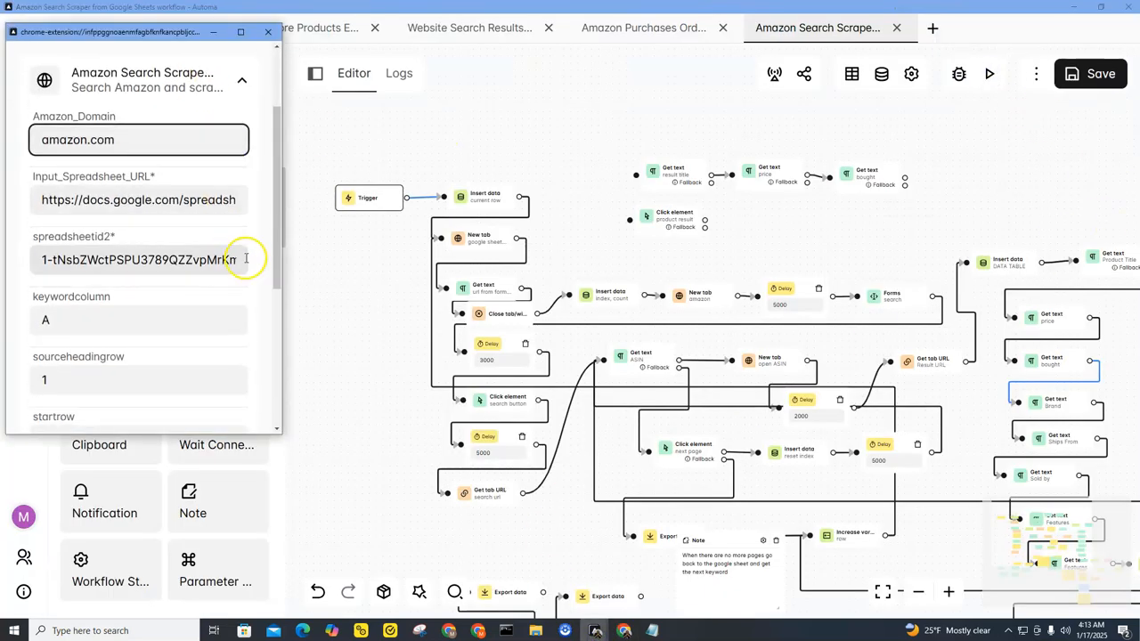
{"action": "scroll", "coordinate": [246, 260], "scroll_direction": "down", "scroll_amount": 1}
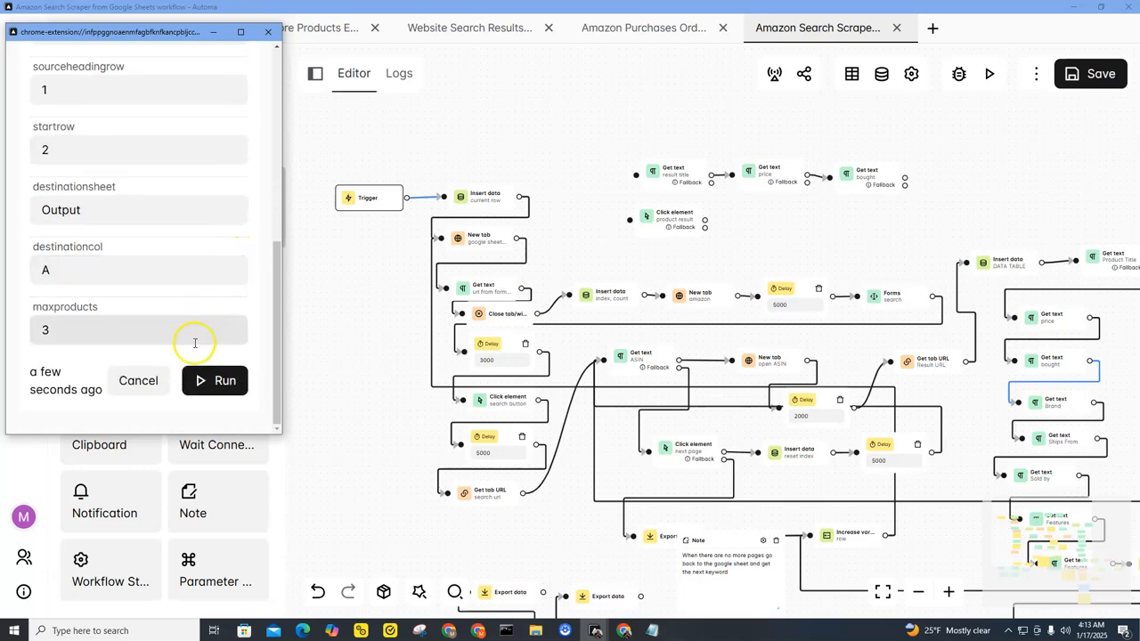
{"action": "left_click", "coordinate": [230, 337]}
{"action": "left_click", "coordinate": [230, 337]}
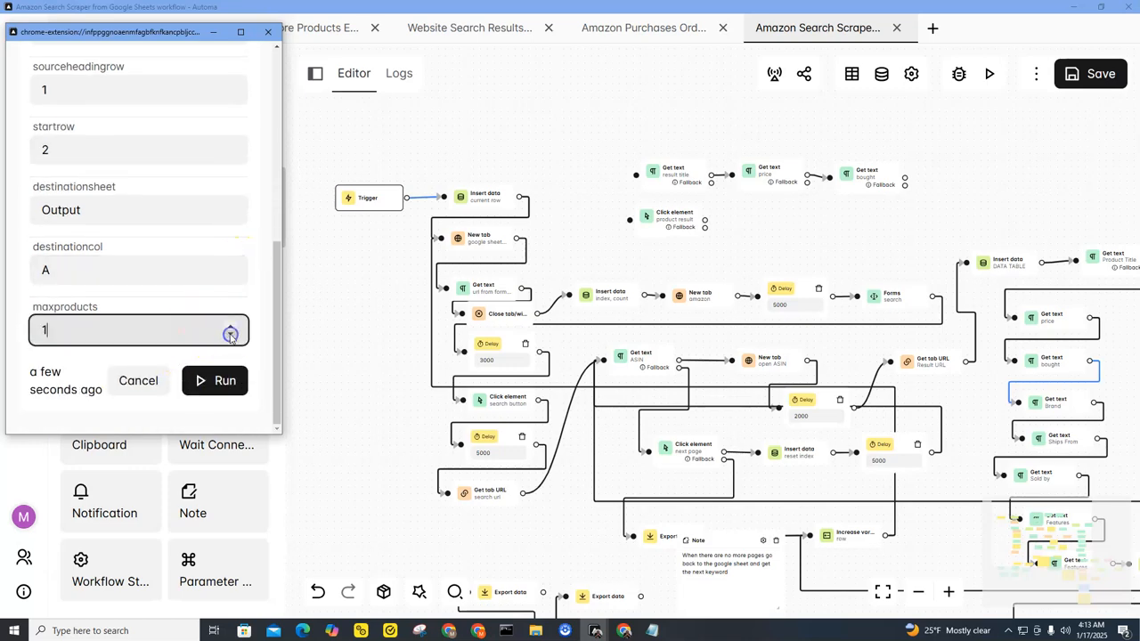
{"action": "left_click", "coordinate": [216, 380]}
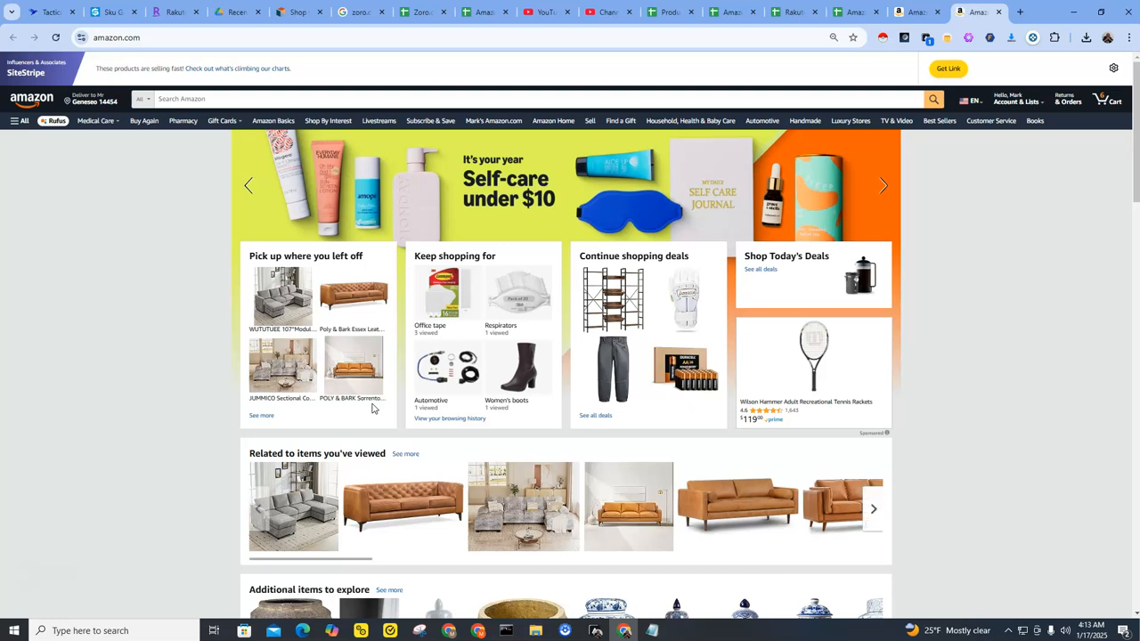
{"action": "type", "text": "3M"}
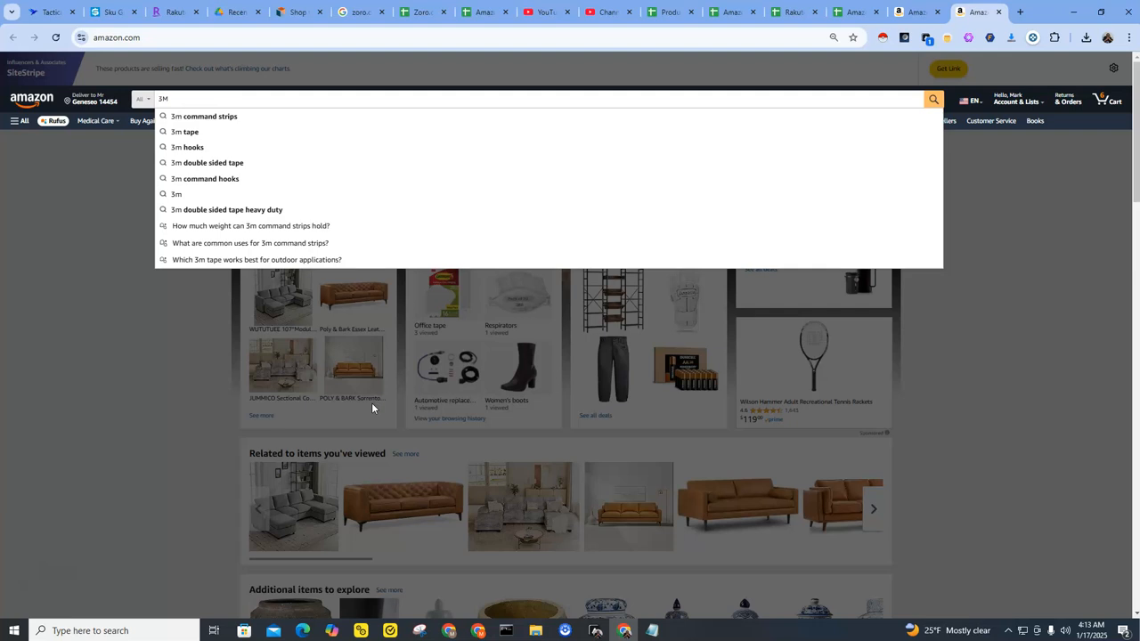
{"action": "key", "text": "Return"}
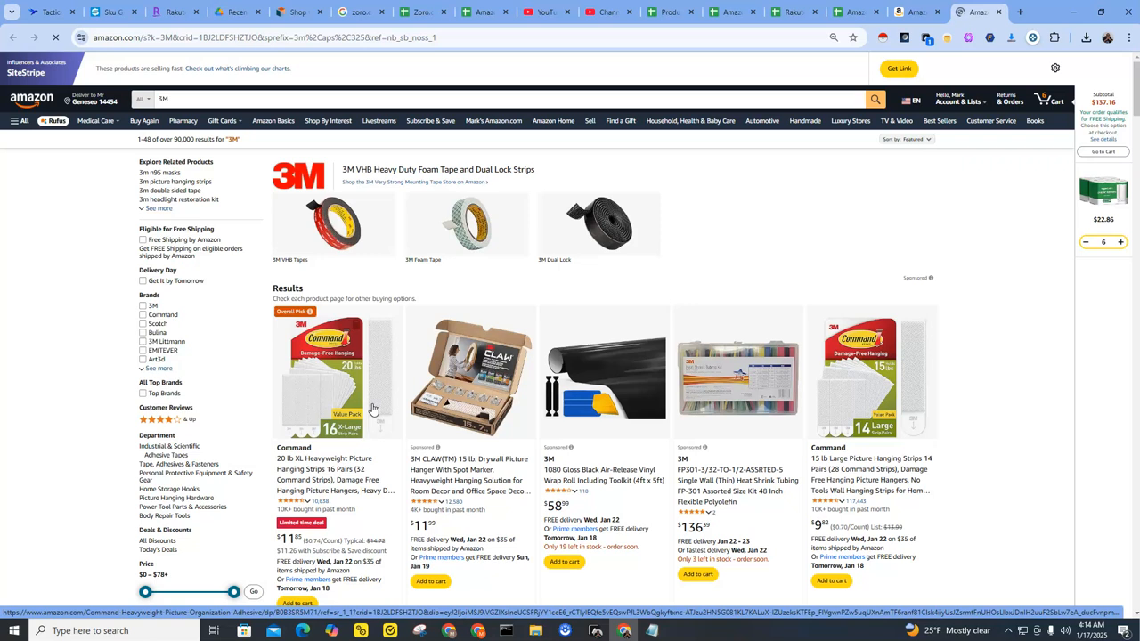
{"action": "left_click", "coordinate": [373, 408]}
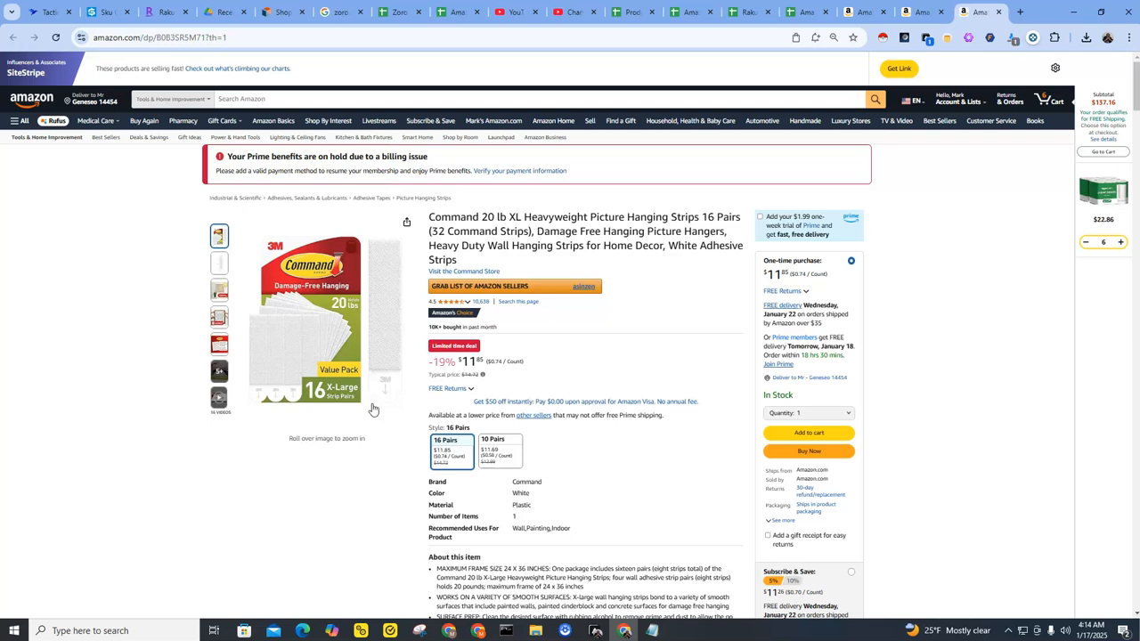
{"action": "key", "text": "ctrl+w"}
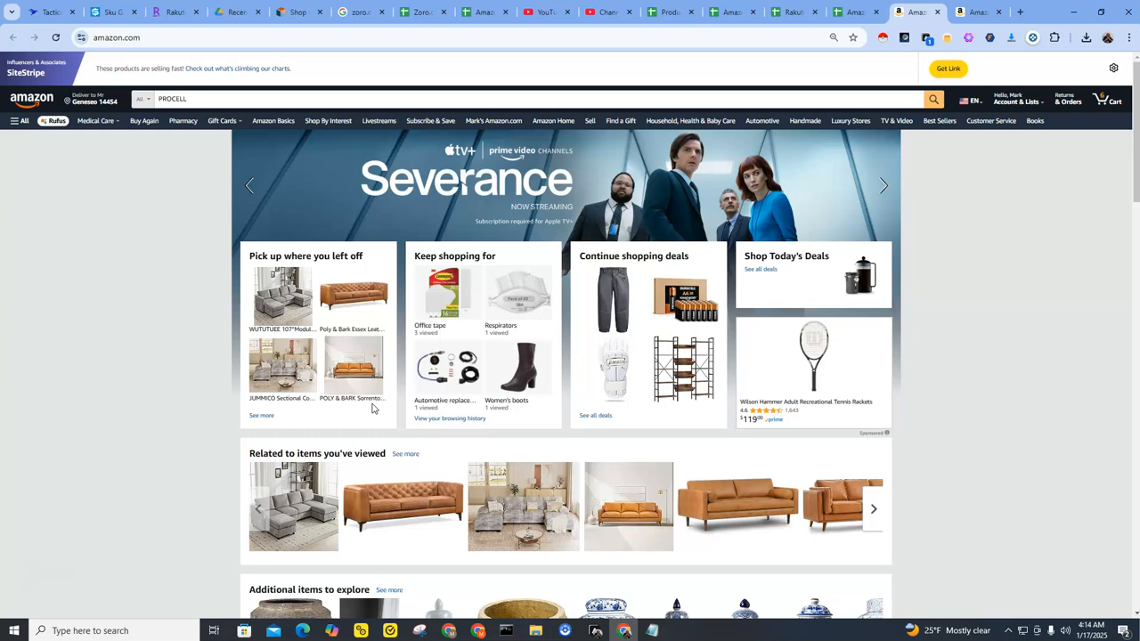
{"action": "key", "text": "ctrl+w"}
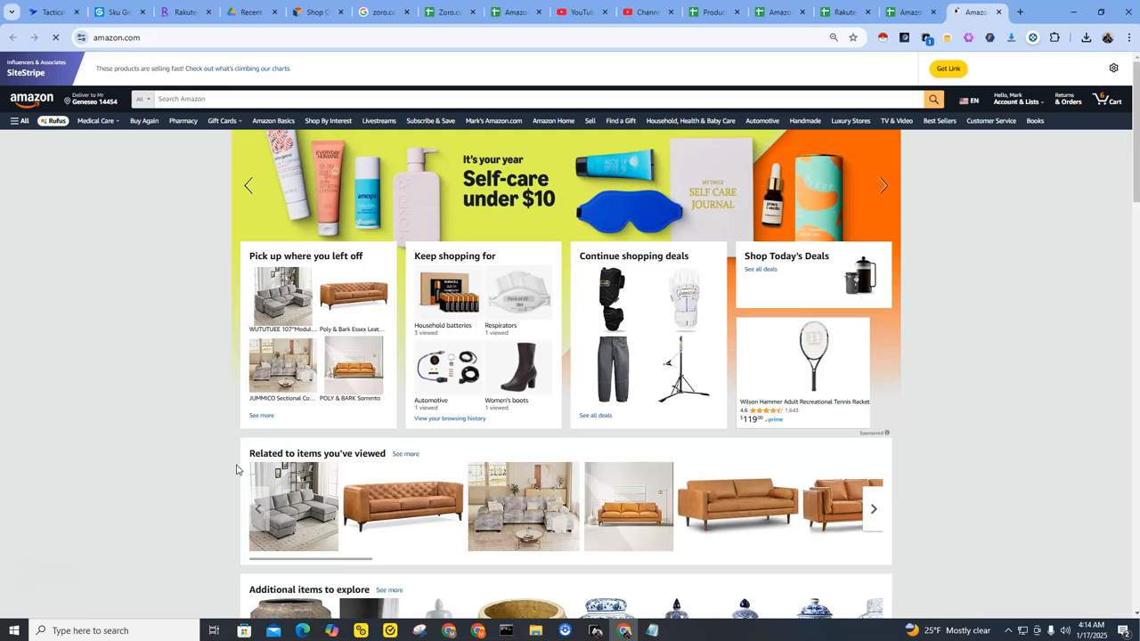
{"action": "type", "text": "DURACELL"}
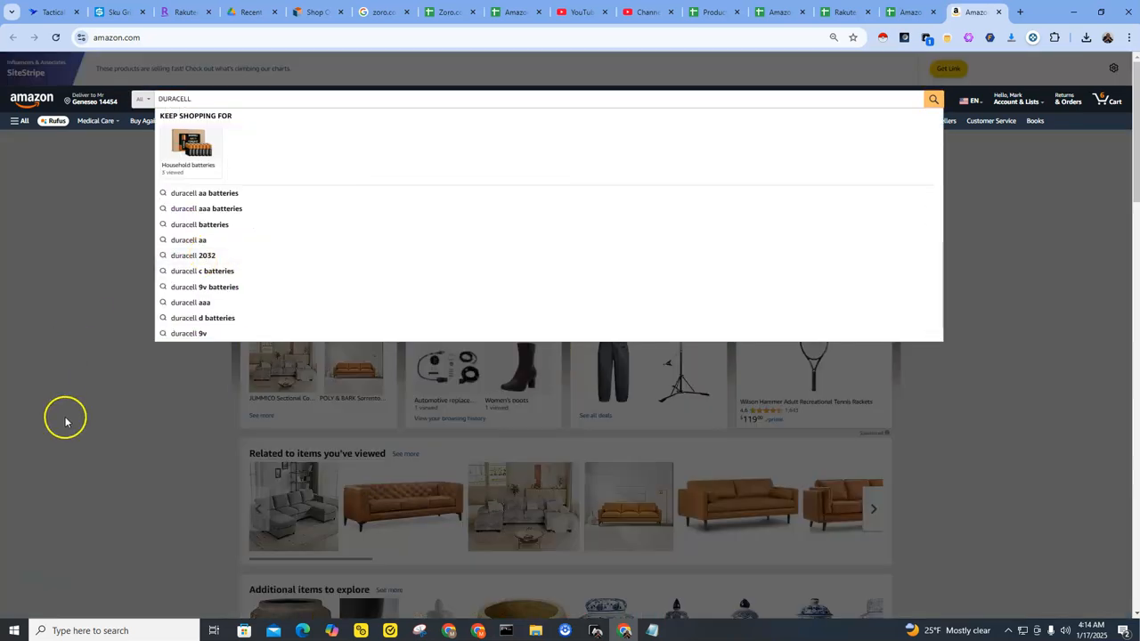
{"action": "key", "text": "Return"}
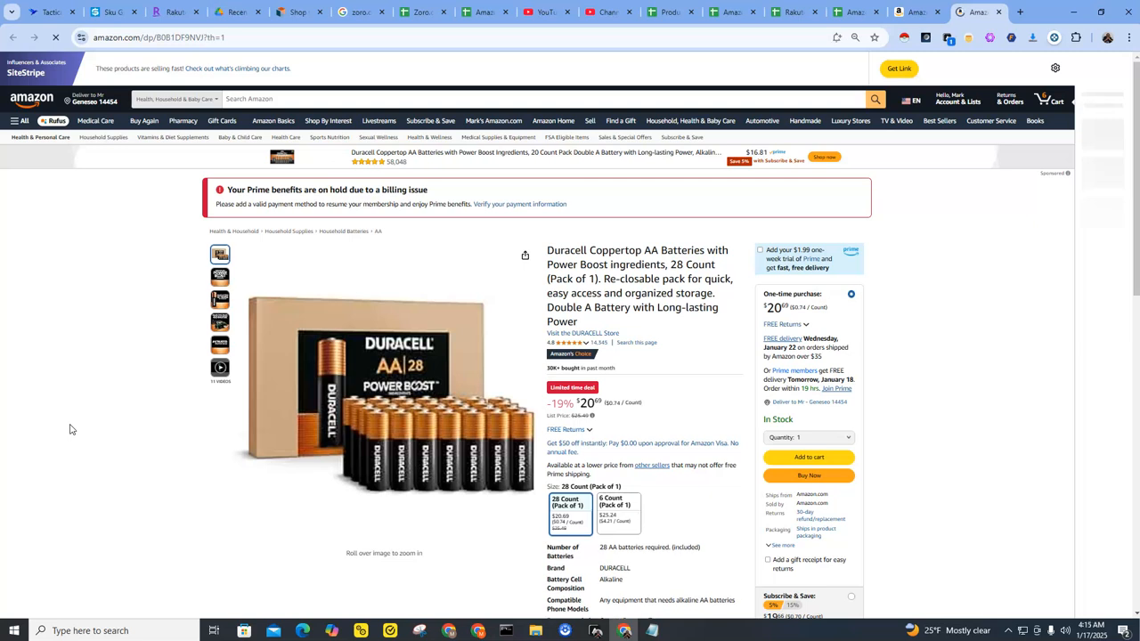
{"action": "left_click", "coordinate": [63, 430]}
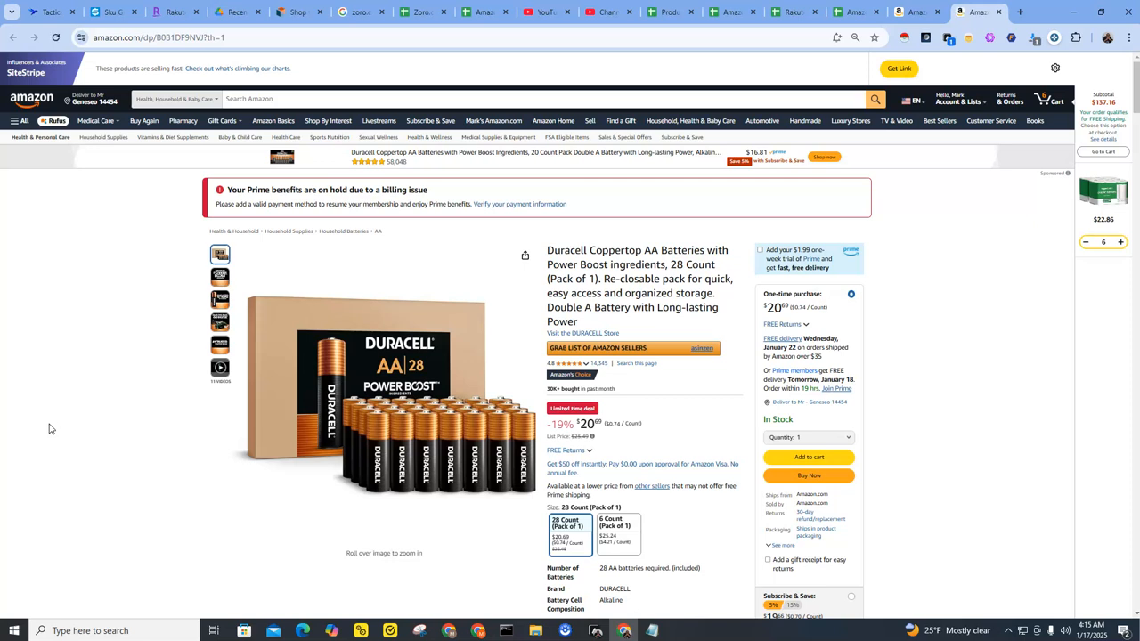
{"action": "key", "text": "ctrl+w"}
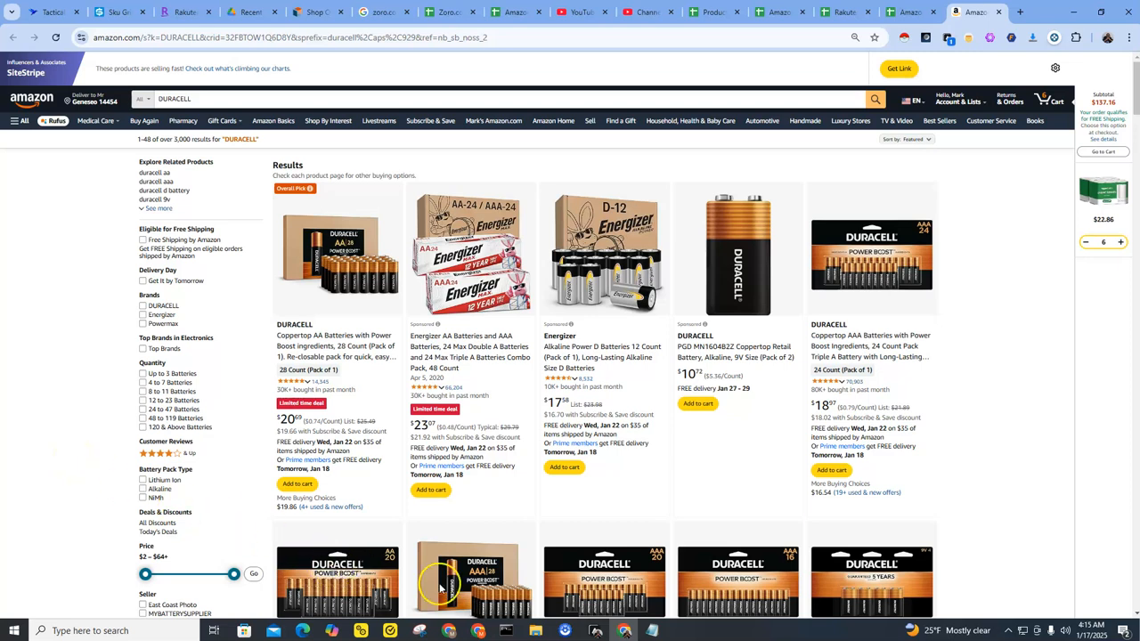
Return to Automa, stop the current run of the Amazon search workflow and close the logs.
{"action": "left_click", "coordinate": [596, 631]}
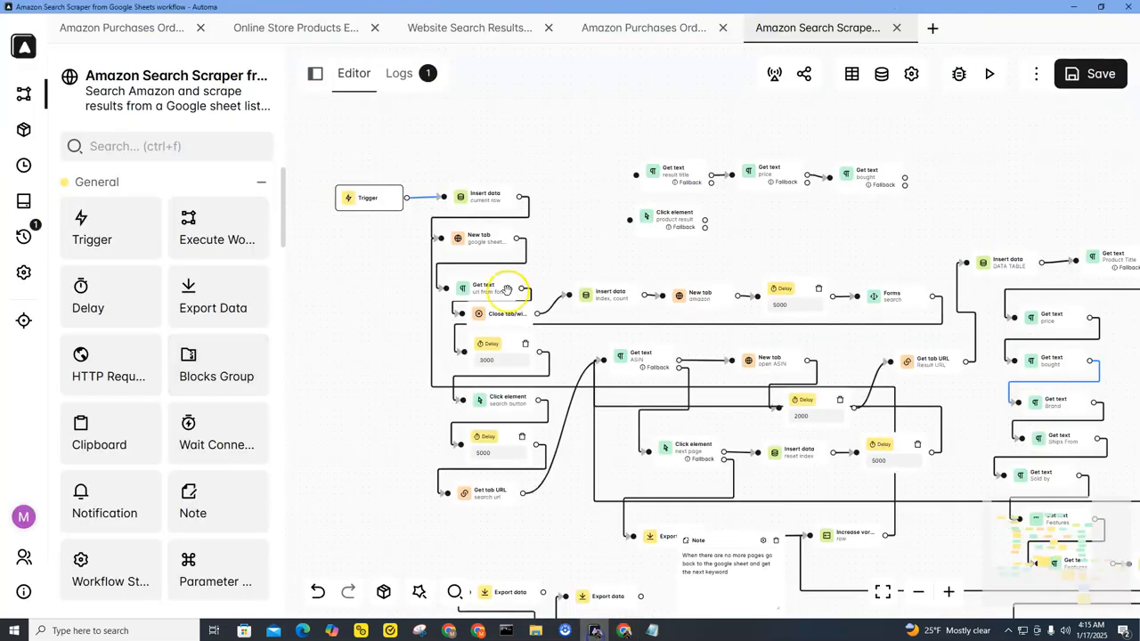
{"action": "left_click", "coordinate": [401, 77]}
{"action": "left_click", "coordinate": [1043, 169]}
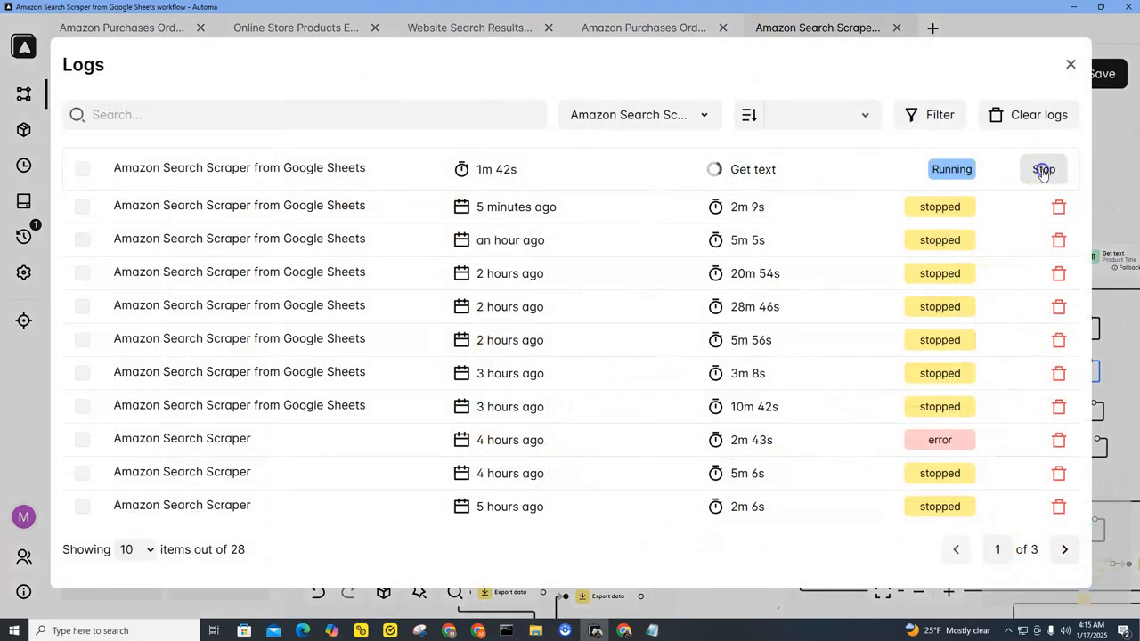
{"action": "left_click", "coordinate": [1071, 66]}
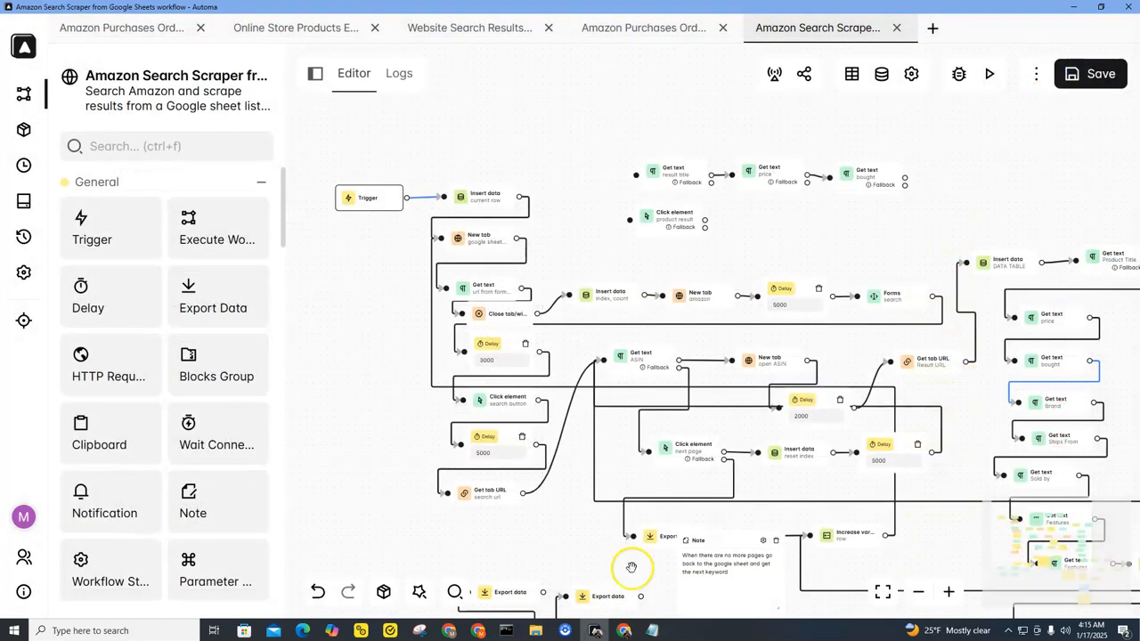
Switch to the template spreadsheet's Output sheet in the browser and narrow the ResultPrice column.
{"action": "left_click", "coordinate": [624, 630]}
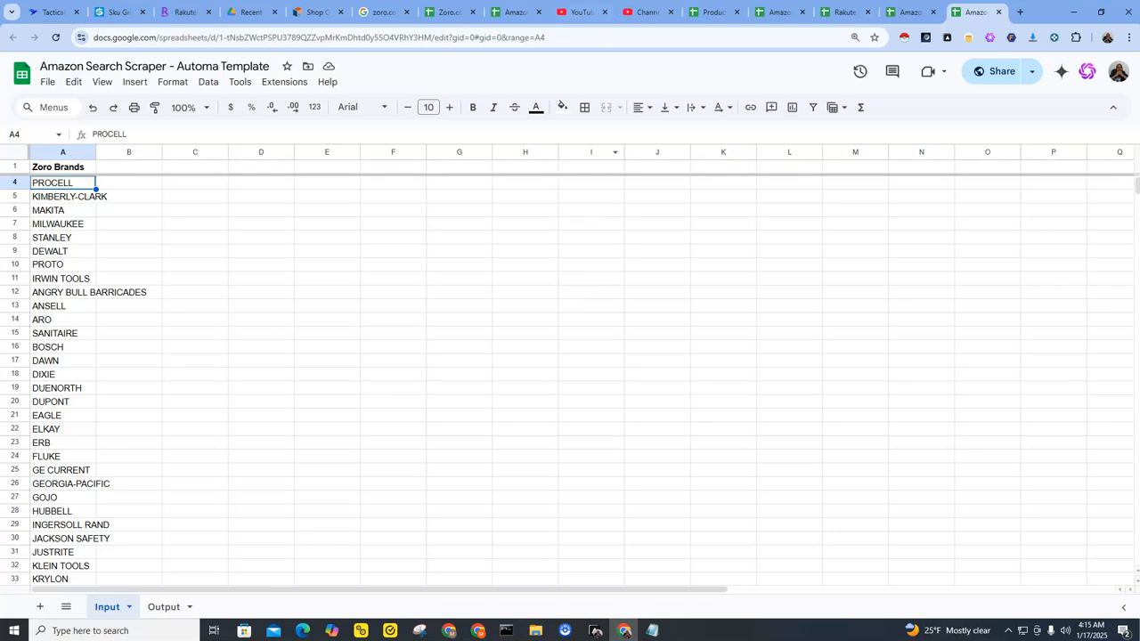
{"action": "left_click", "coordinate": [515, 12]}
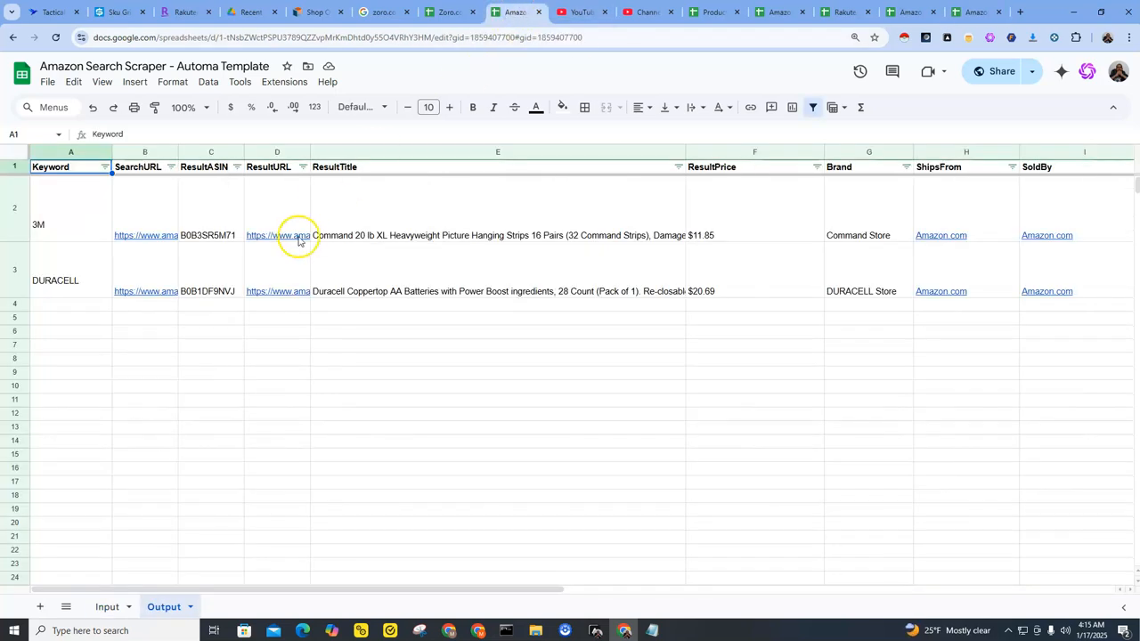
{"action": "left_click", "coordinate": [83, 224]}
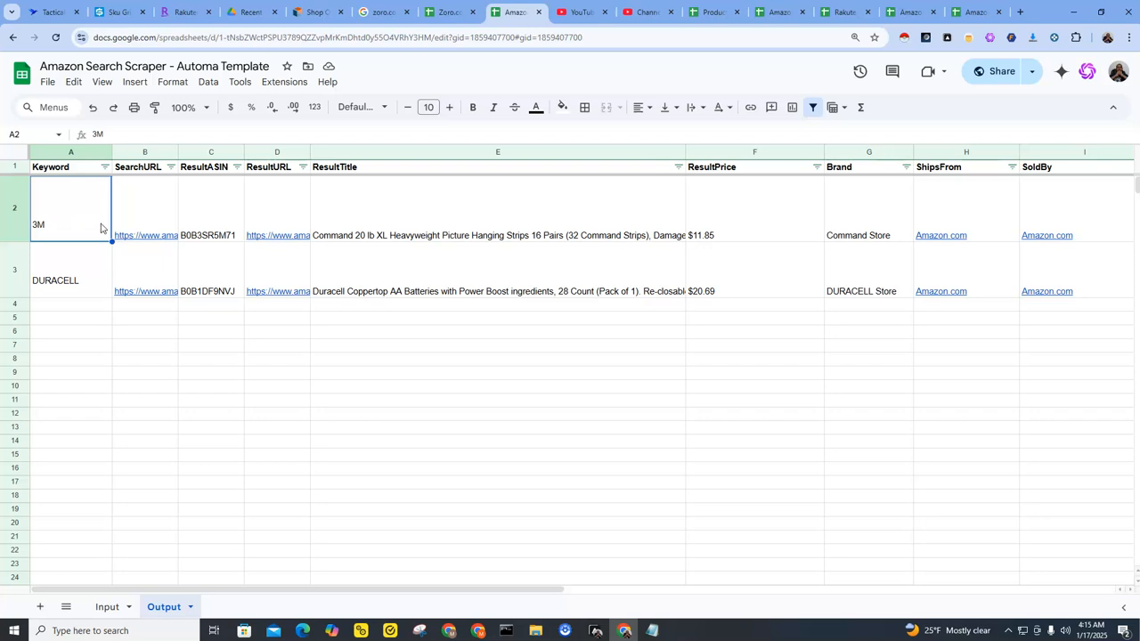
{"action": "key", "text": "ctrl+minus"}
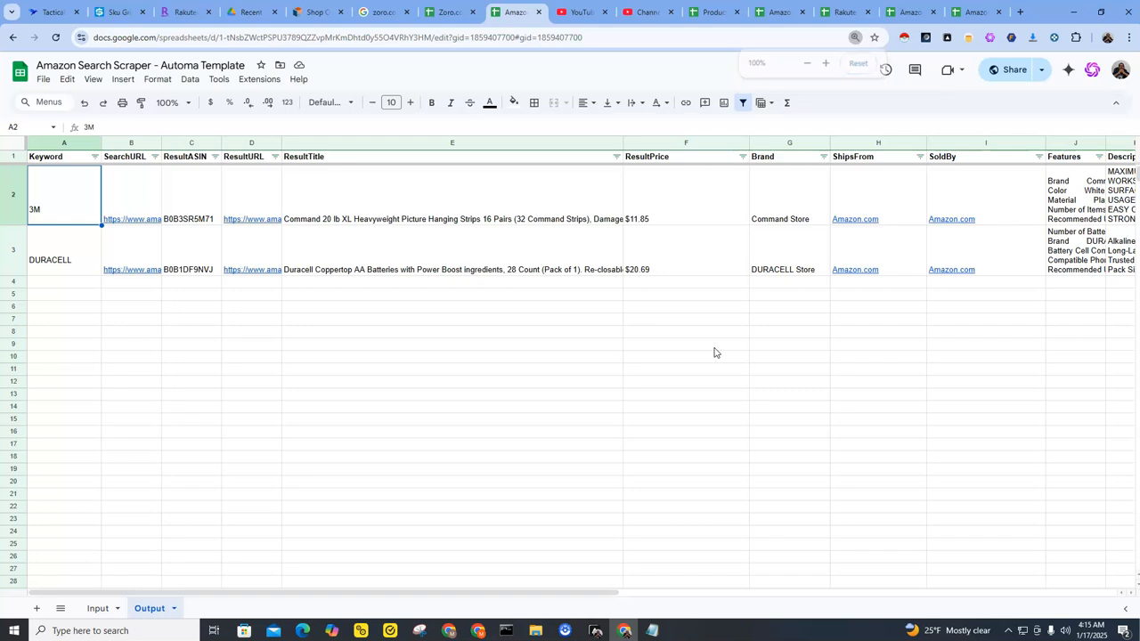
{"action": "left_click_drag", "start_coordinate": [751, 142], "coordinate": [698, 143]}
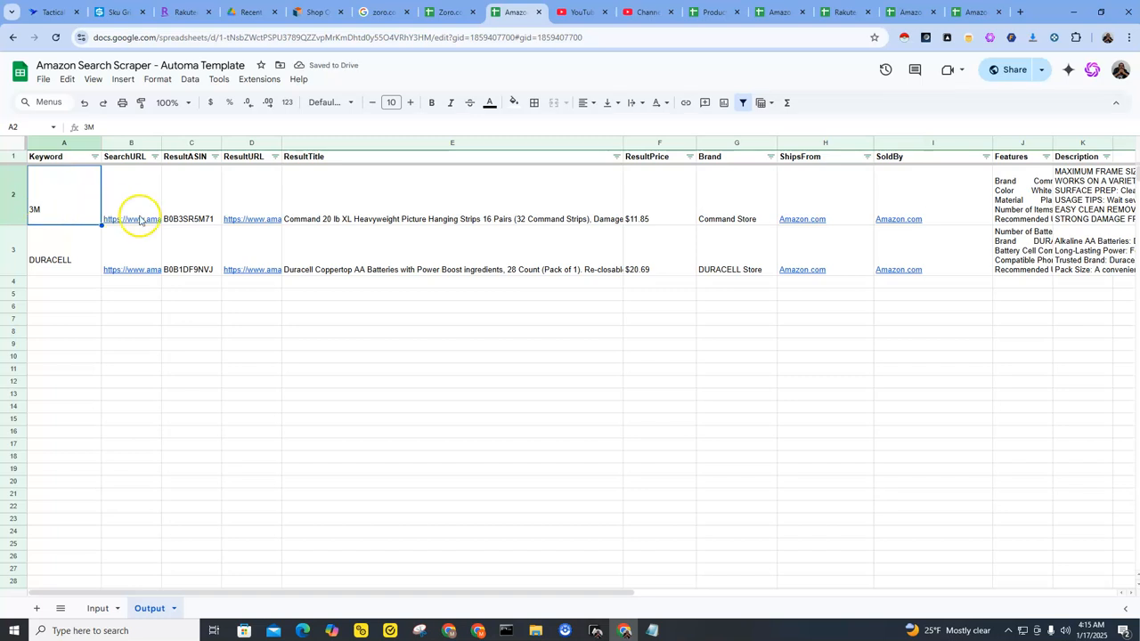
{"action": "mouse_move", "coordinate": [136, 202]}
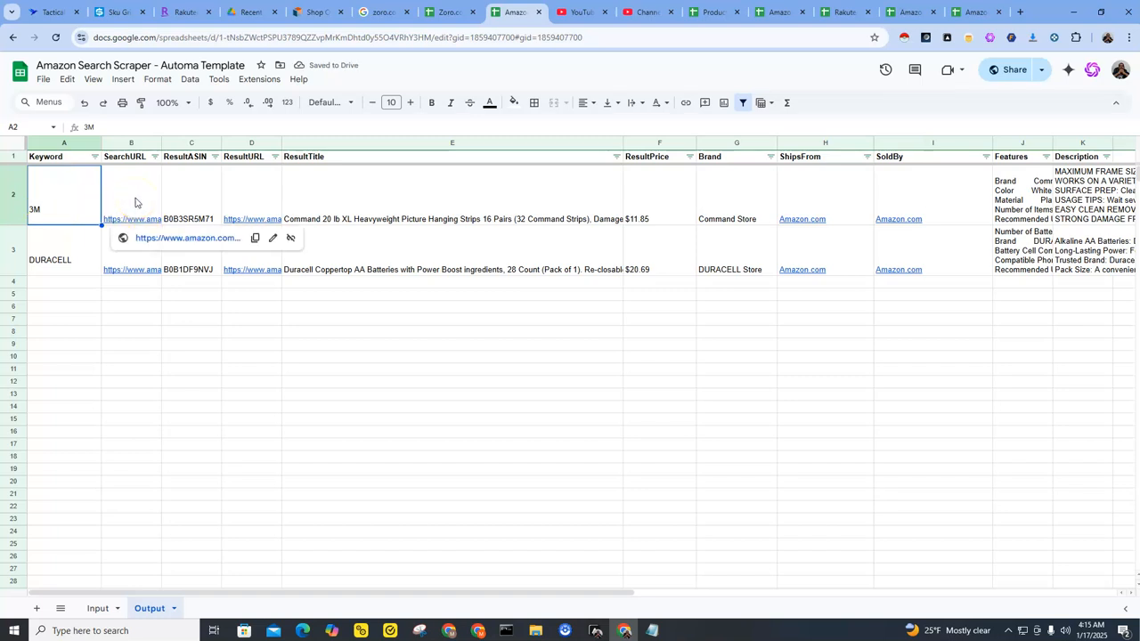
Examine the keyword, search URL, ASIN, result URL and title scraped for the 3M and DURACELL rows.
{"action": "left_click", "coordinate": [61, 263]}
{"action": "left_click", "coordinate": [53, 211]}
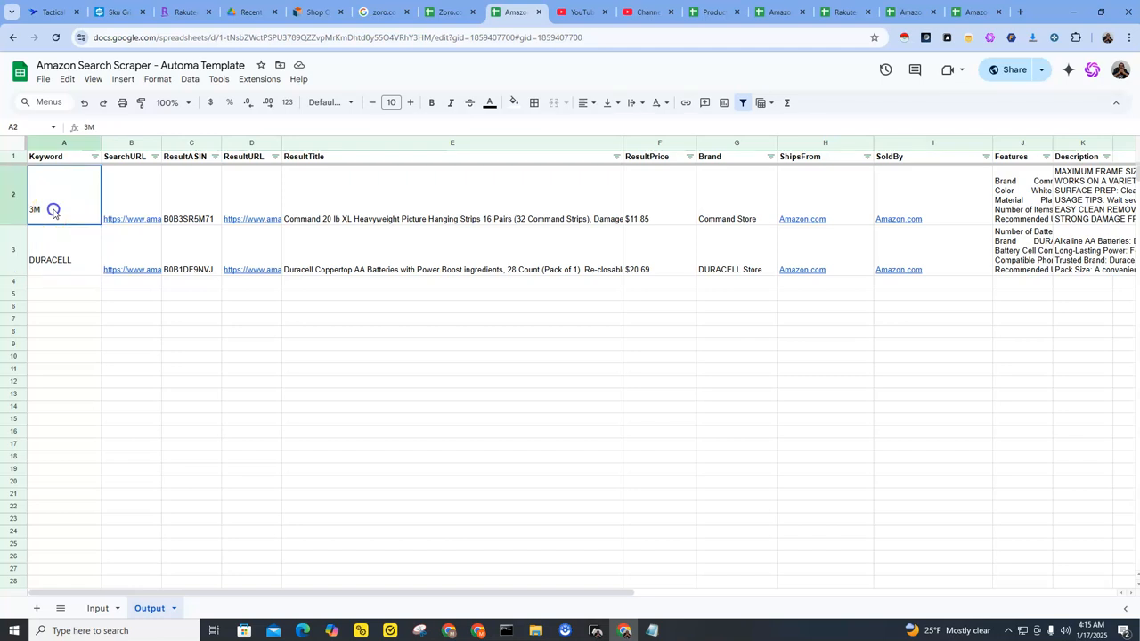
{"action": "left_click", "coordinate": [57, 259]}
{"action": "left_click", "coordinate": [73, 198]}
{"action": "left_click", "coordinate": [133, 192]}
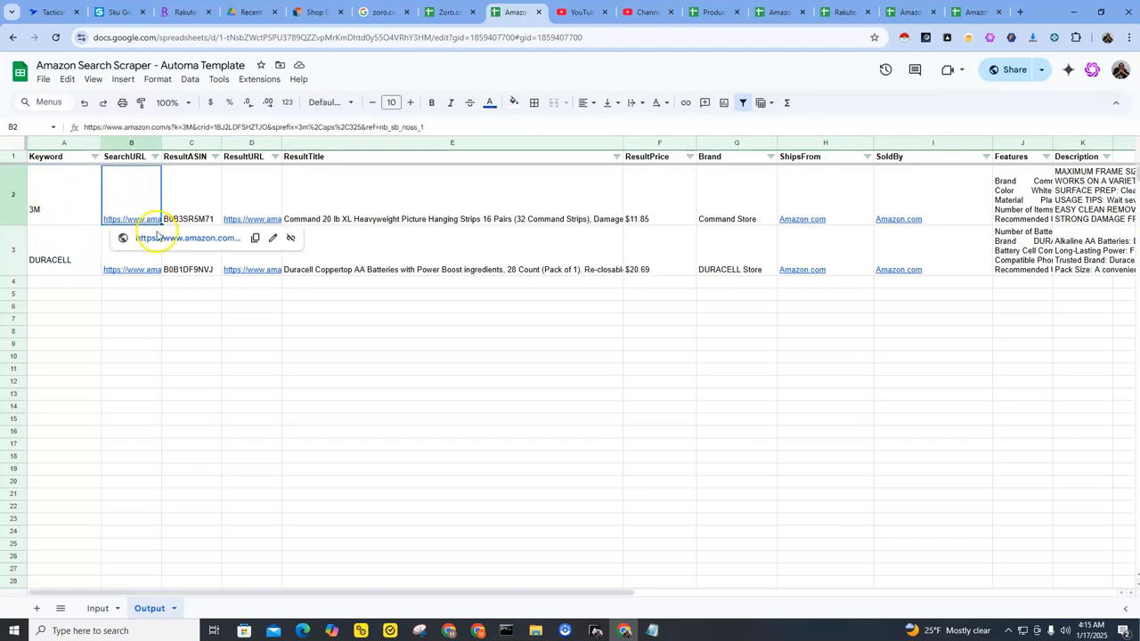
{"action": "left_click", "coordinate": [194, 207]}
{"action": "left_click", "coordinate": [104, 204]}
{"action": "left_click", "coordinate": [196, 190]}
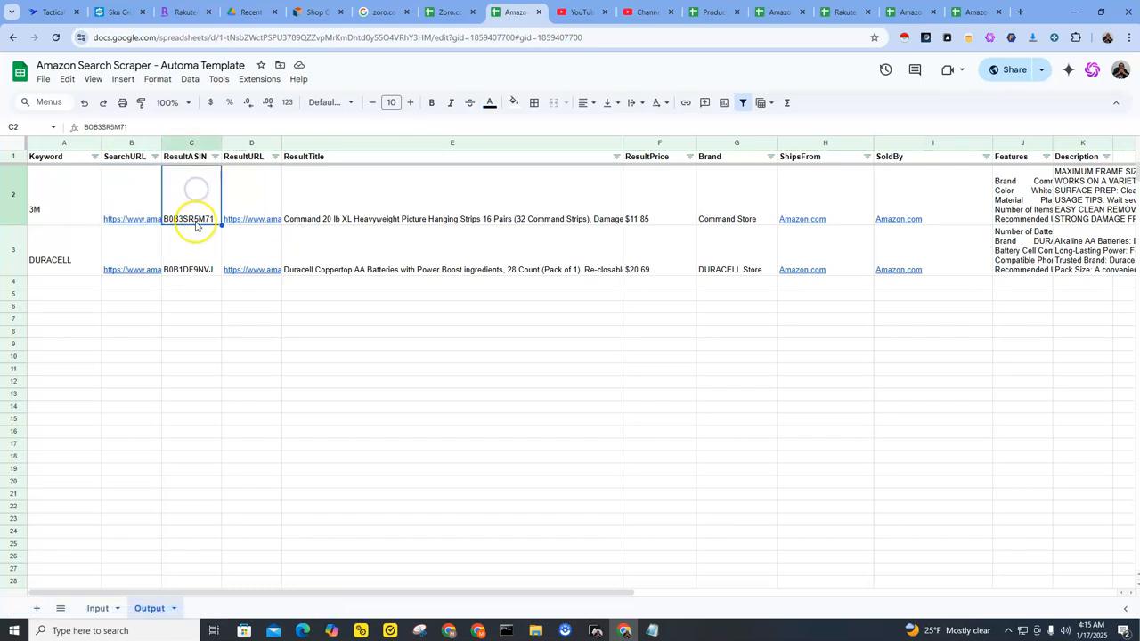
{"action": "left_click", "coordinate": [258, 199]}
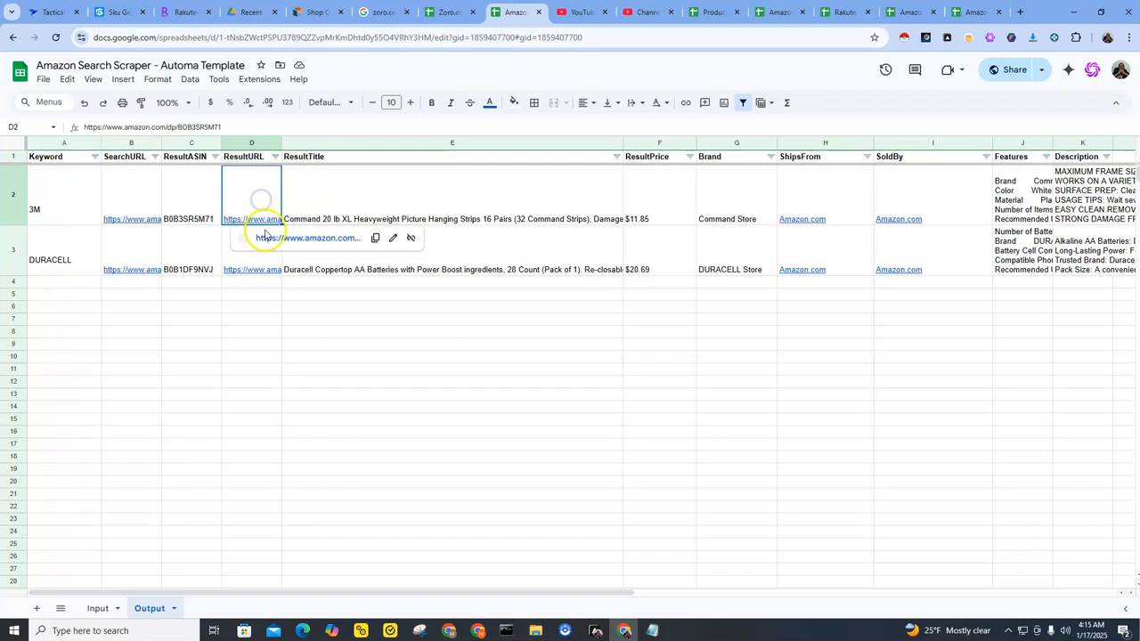
{"action": "left_click", "coordinate": [190, 217]}
{"action": "left_click", "coordinate": [267, 214]}
{"action": "left_click", "coordinate": [317, 208]}
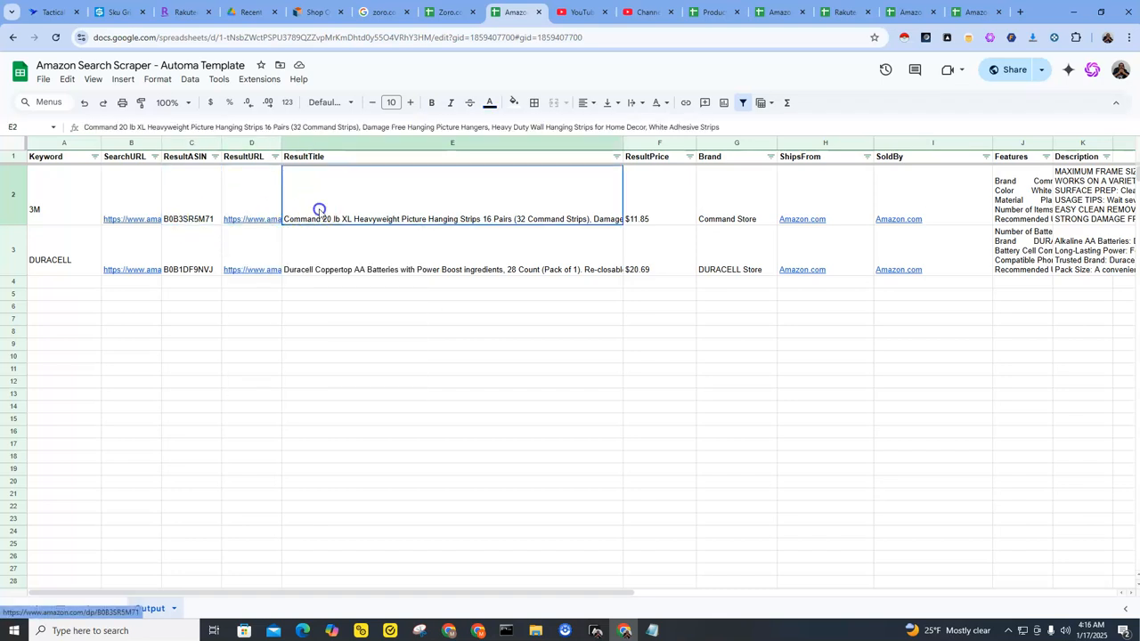
Narrow the ResultTitle column and review the 3M row's price, brand and result URL.
{"action": "left_click_drag", "start_coordinate": [624, 132], "coordinate": [397, 134]}
{"action": "left_click", "coordinate": [444, 185]}
{"action": "left_click", "coordinate": [533, 194]}
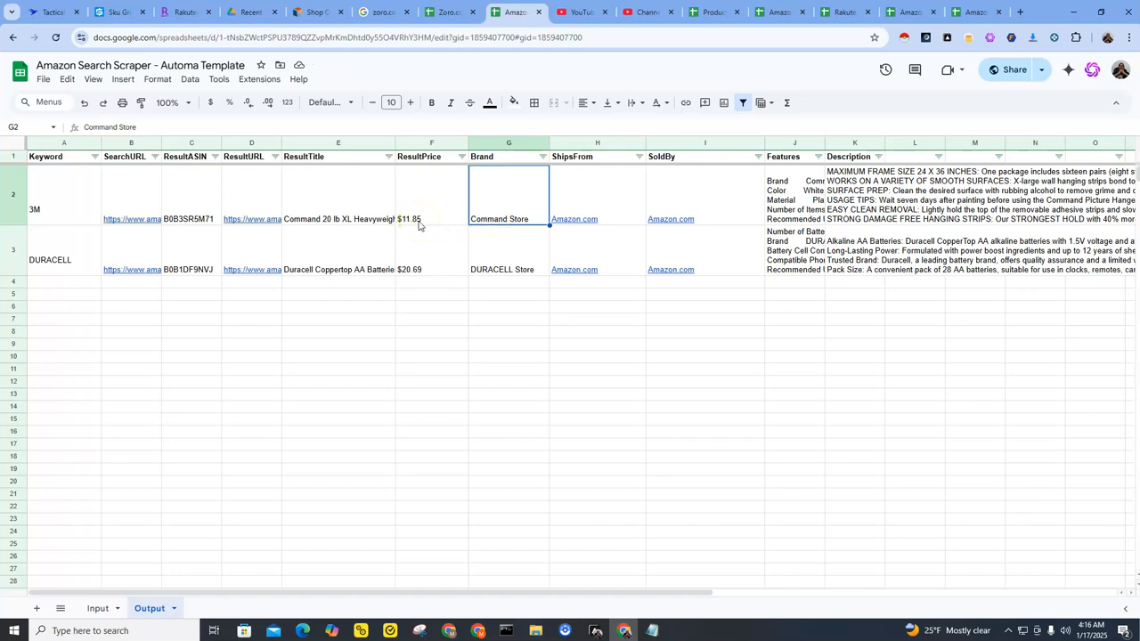
{"action": "left_click", "coordinate": [242, 197]}
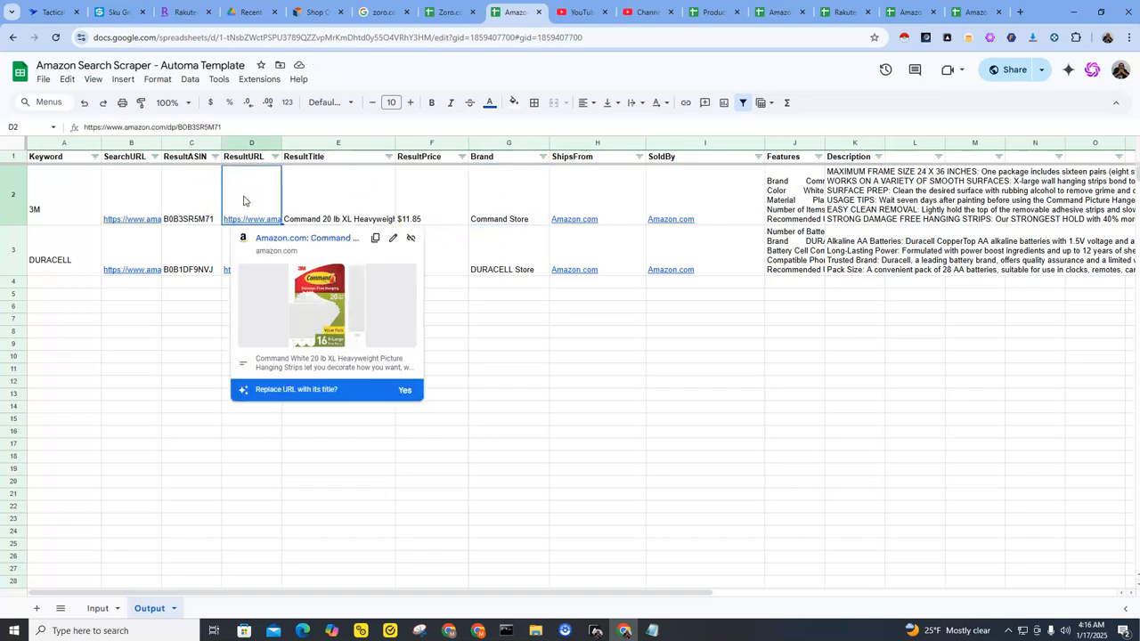
{"action": "left_click", "coordinate": [498, 218]}
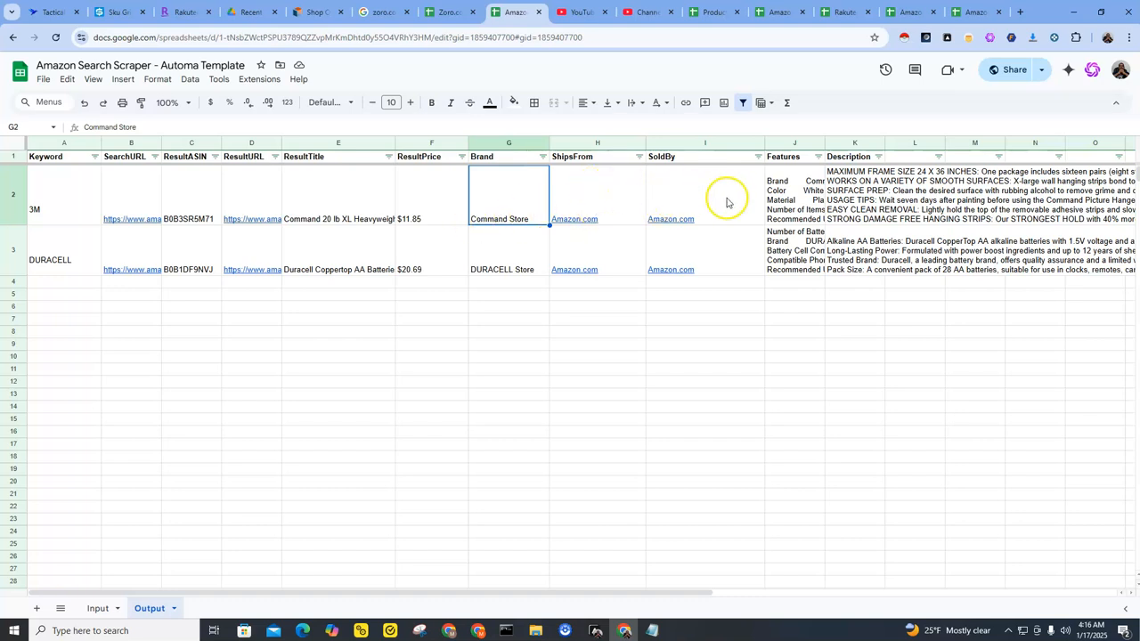
Review the ShipsFrom and SoldBy cells of both product rows and narrow the SoldBy column.
{"action": "left_click_drag", "start_coordinate": [603, 202], "coordinate": [675, 212]}
{"action": "mouse_move", "coordinate": [661, 269]}
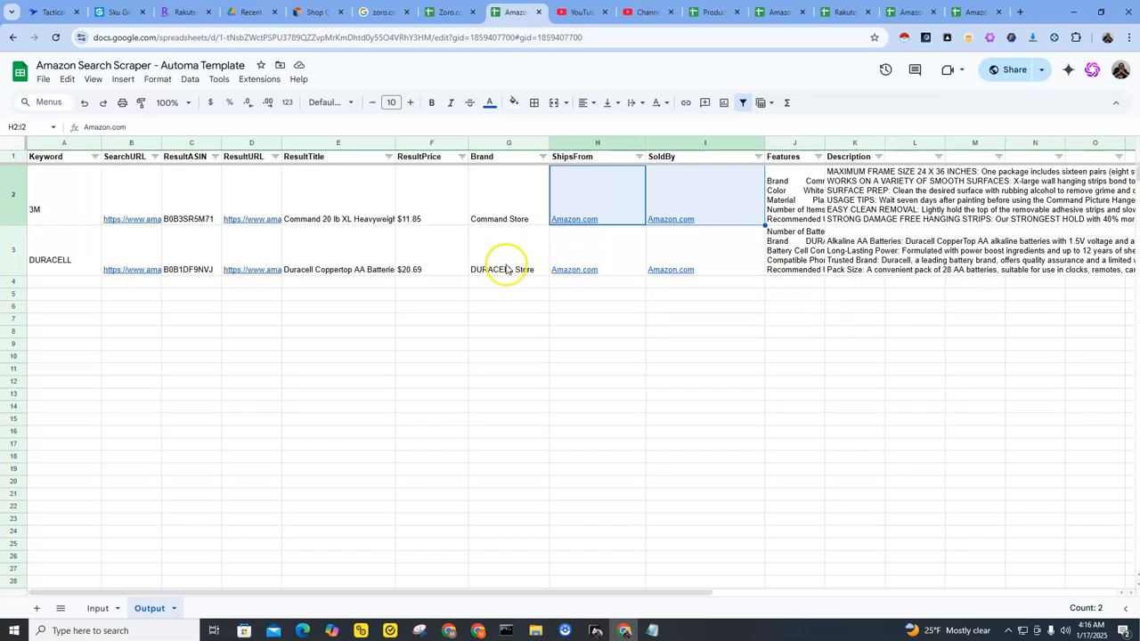
{"action": "left_click_drag", "start_coordinate": [570, 254], "coordinate": [689, 236]}
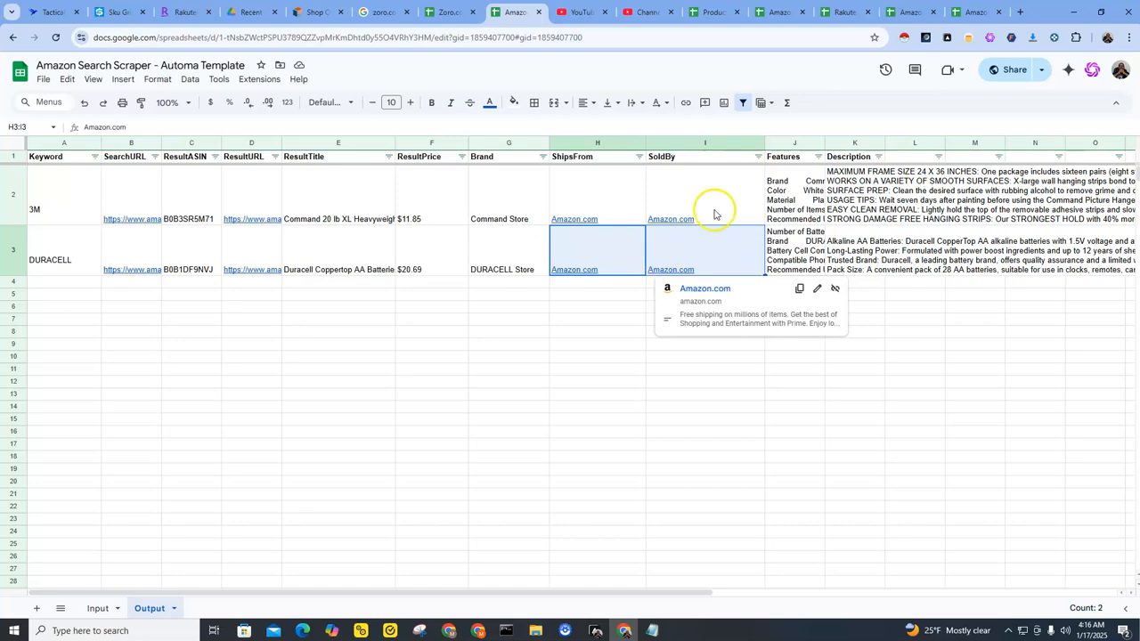
{"action": "left_click_drag", "start_coordinate": [764, 142], "coordinate": [722, 142]}
Check the Features and Description columns, and look over both rows from Keyword to SoldBy again.
{"action": "left_click_drag", "start_coordinate": [603, 593], "coordinate": [939, 575]}
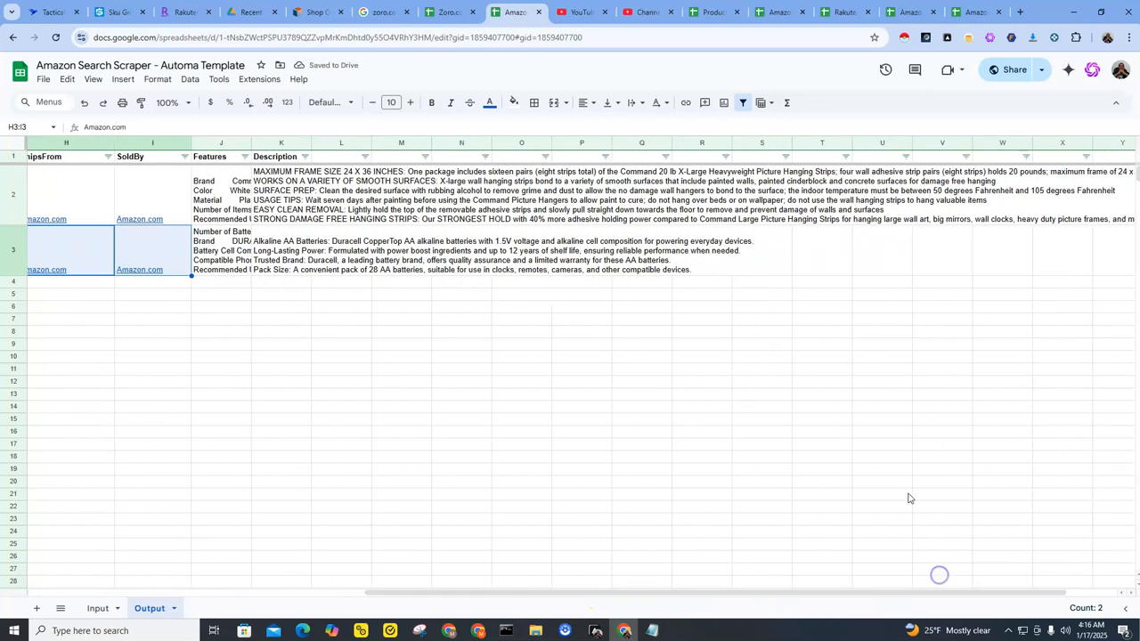
{"action": "left_click_drag", "start_coordinate": [644, 595], "coordinate": [212, 565]}
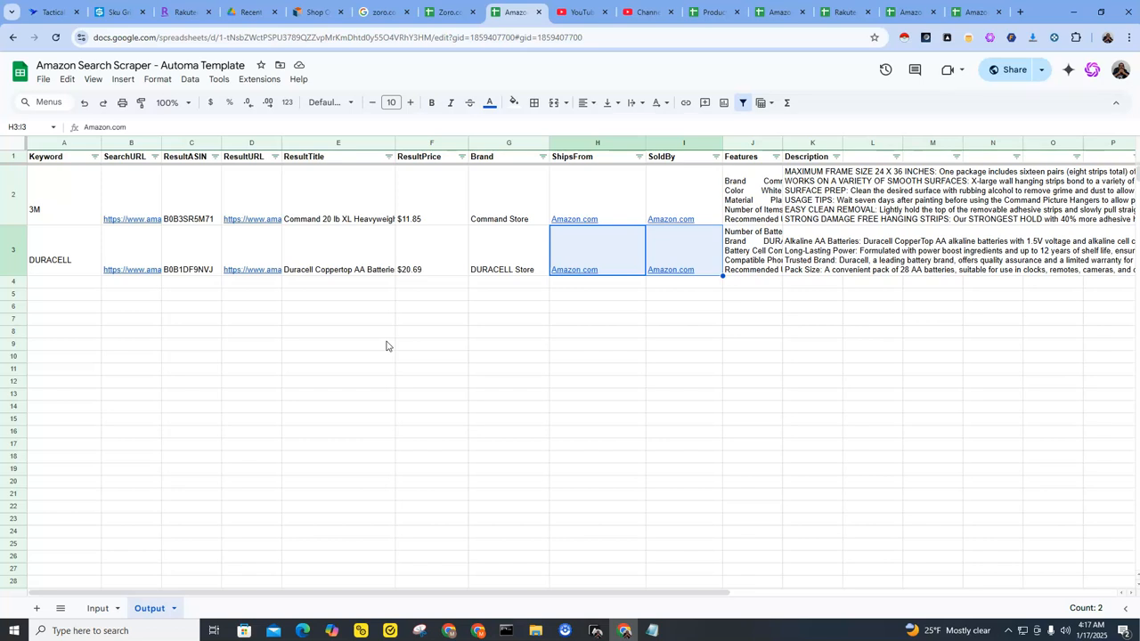
{"action": "mouse_move", "coordinate": [616, 247]}
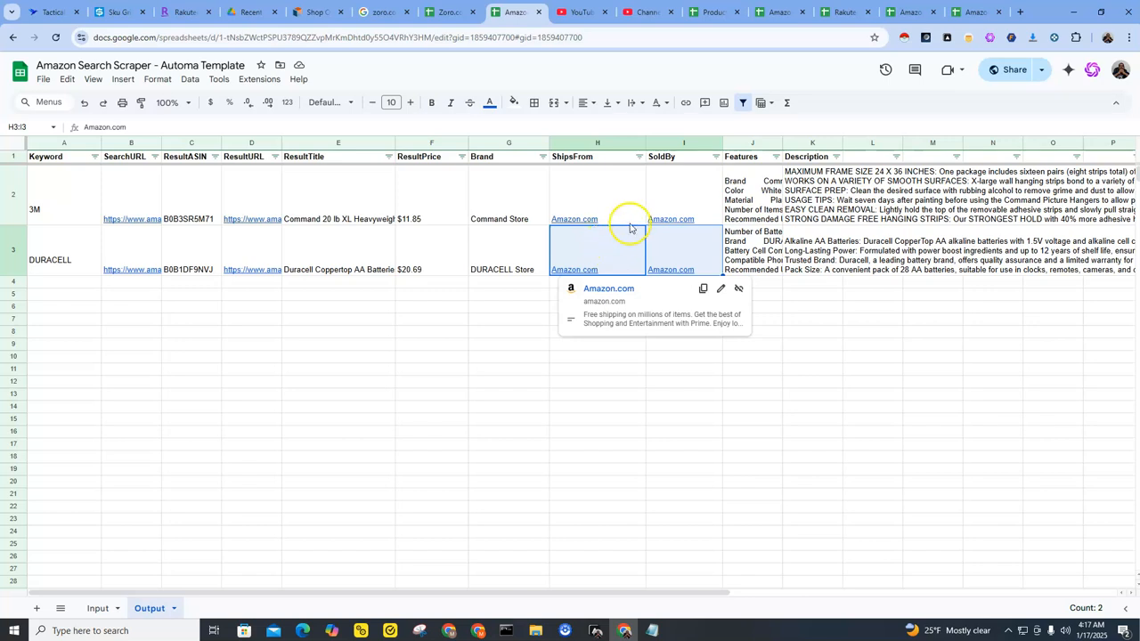
{"action": "left_click_drag", "start_coordinate": [81, 208], "coordinate": [650, 262]}
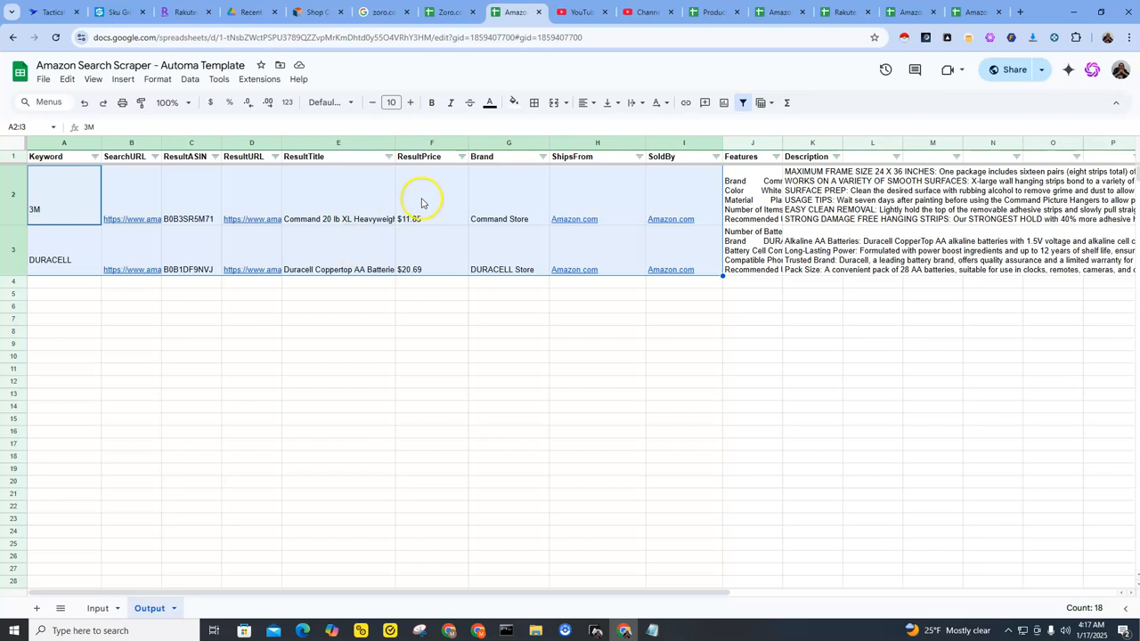
{"action": "left_click_drag", "start_coordinate": [601, 250], "coordinate": [662, 250]}
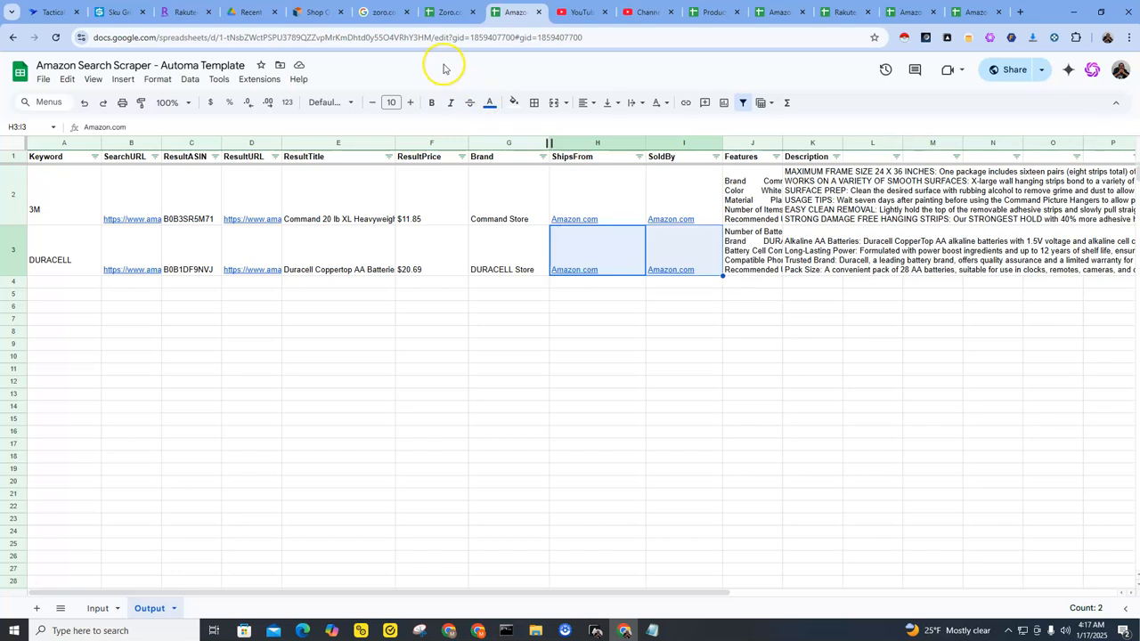
Select the brands 3M through FLUKE in the Zoro.com Brands List and open Amazon in a new tab beside that spreadsheet.
{"action": "left_click", "coordinate": [445, 12]}
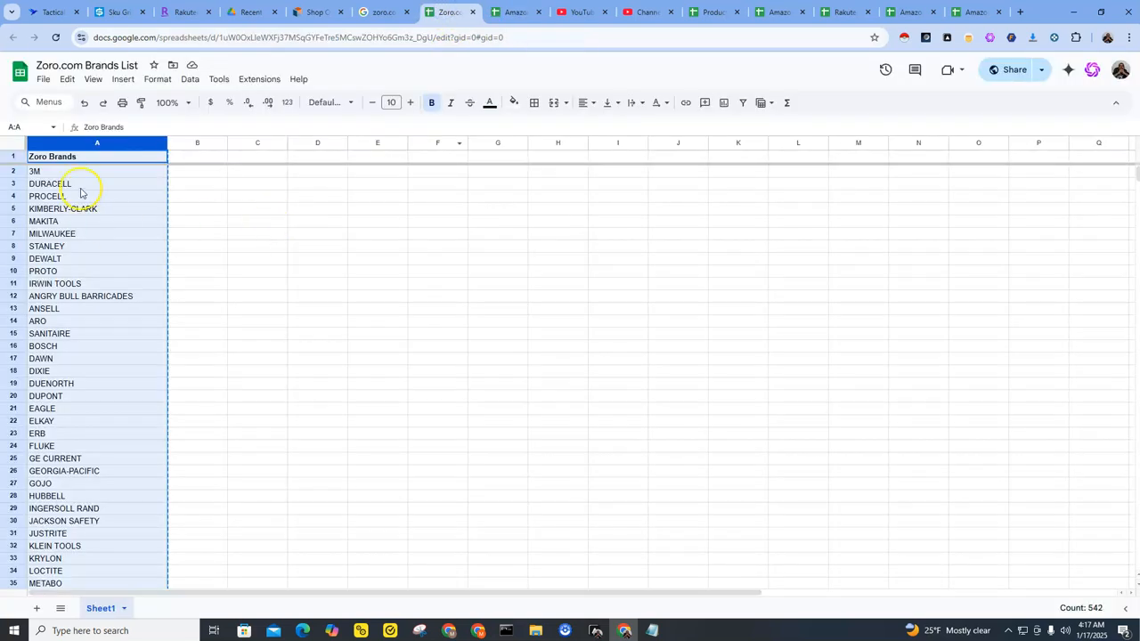
{"action": "left_click_drag", "start_coordinate": [112, 178], "coordinate": [112, 446]}
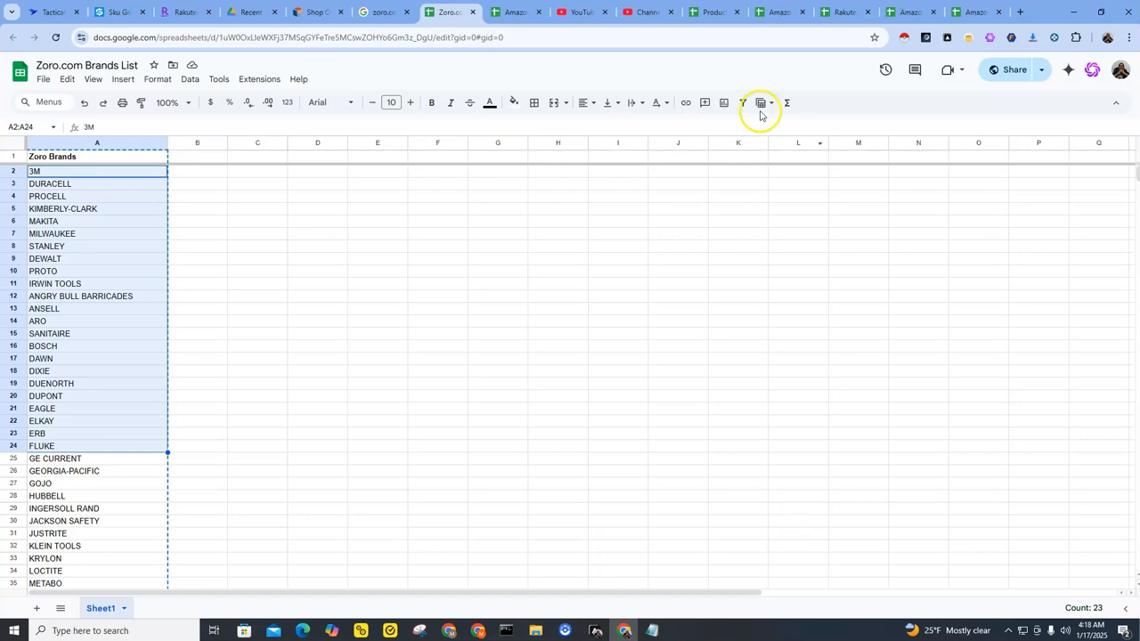
{"action": "left_click", "coordinate": [1022, 13]}
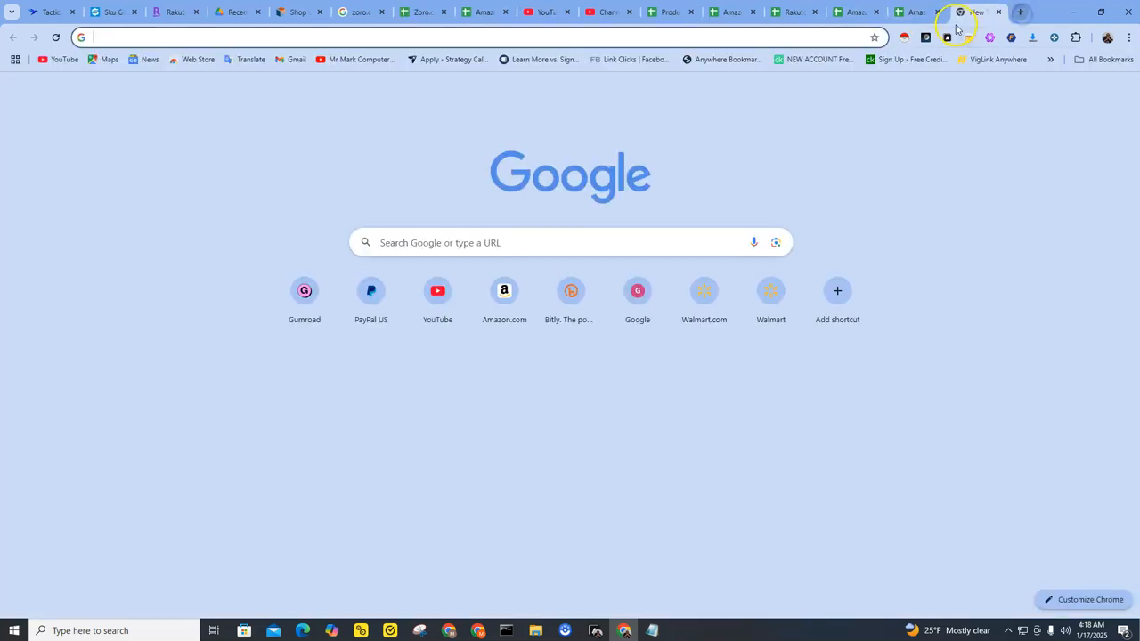
{"action": "left_click", "coordinate": [510, 298]}
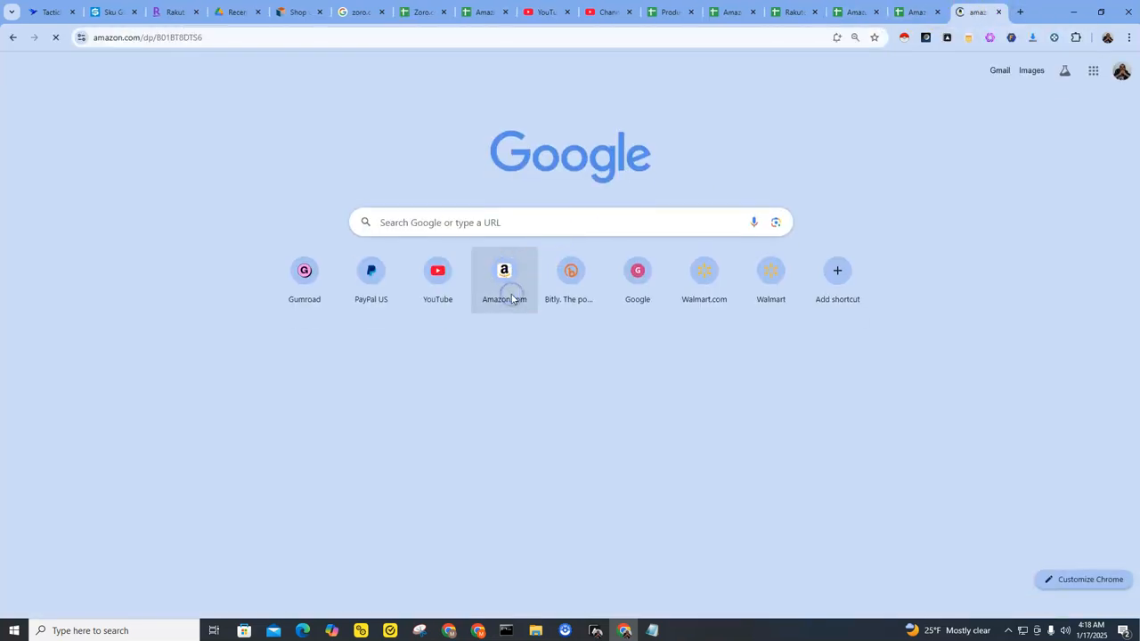
{"action": "left_click_drag", "start_coordinate": [973, 13], "coordinate": [539, 16]}
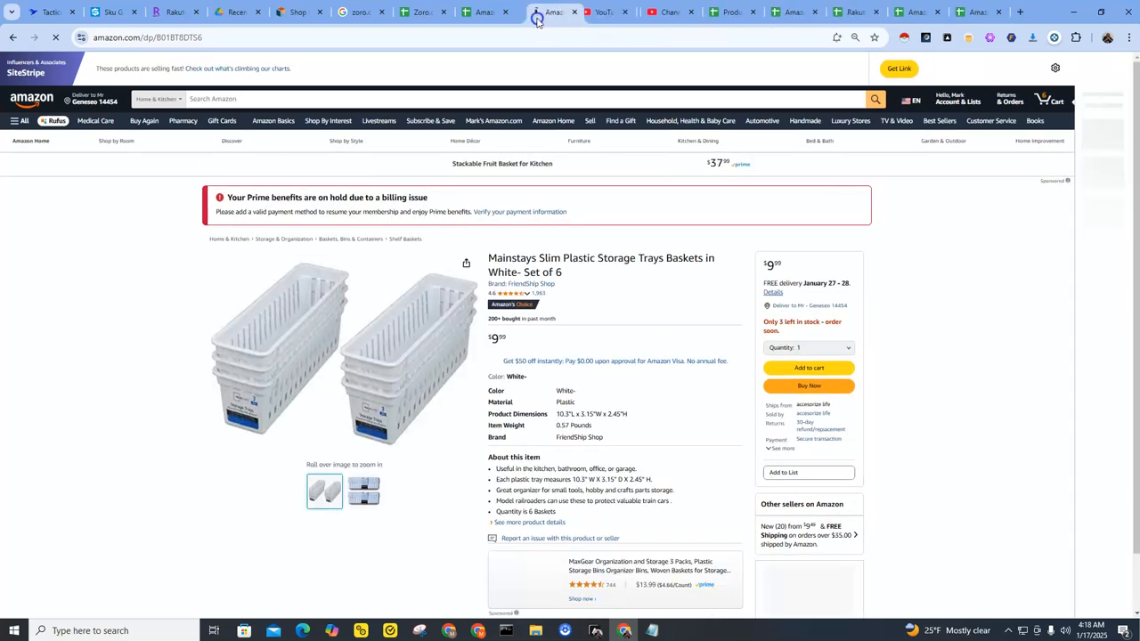
{"action": "left_click", "coordinate": [416, 13]}
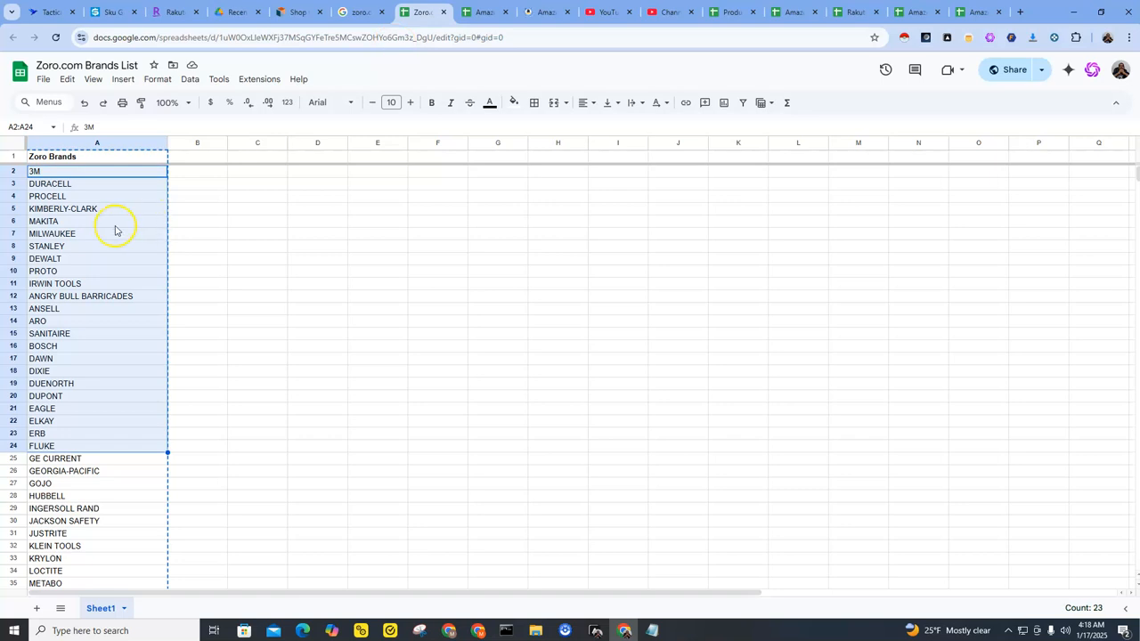
{"action": "left_click", "coordinate": [521, 16]}
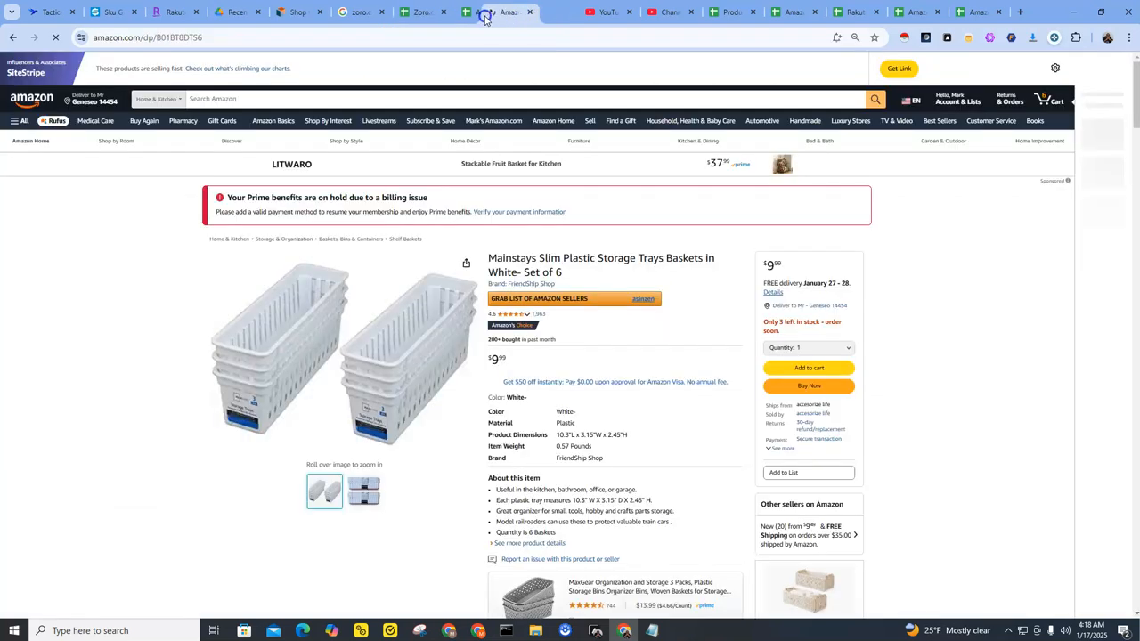
Revisit the Zoro.com Brands List and look through the Selected Brands on Zoro's brands page.
{"action": "left_click", "coordinate": [417, 11]}
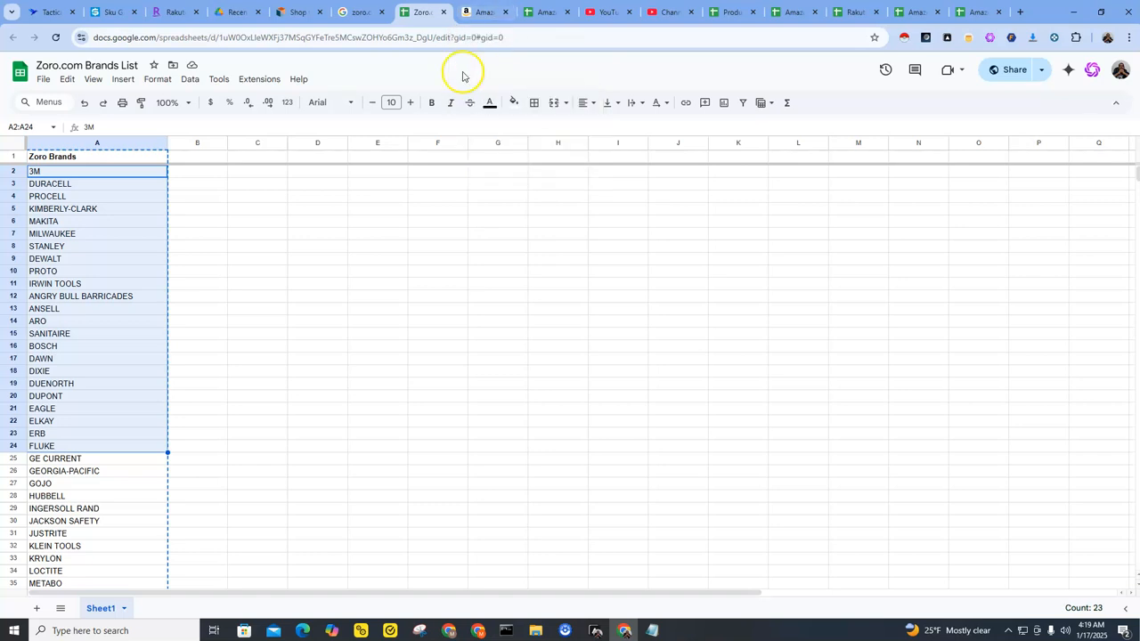
{"action": "left_click", "coordinate": [294, 14]}
{"action": "scroll", "coordinate": [284, 310], "scroll_direction": "up", "scroll_amount": 9}
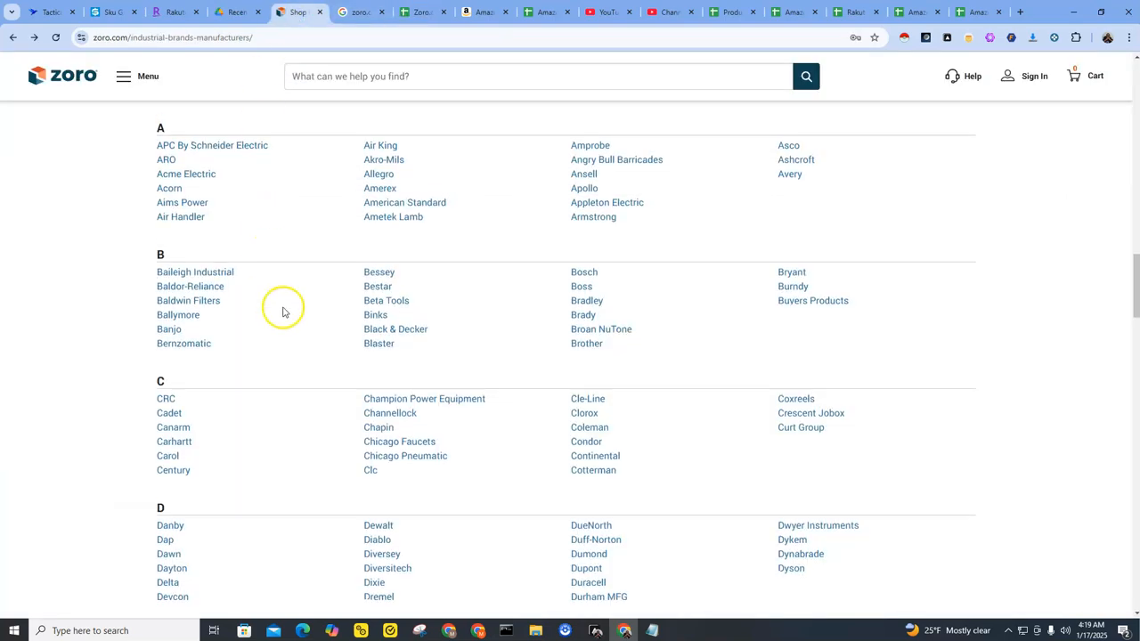
{"action": "scroll", "coordinate": [320, 337], "scroll_direction": "down", "scroll_amount": 5}
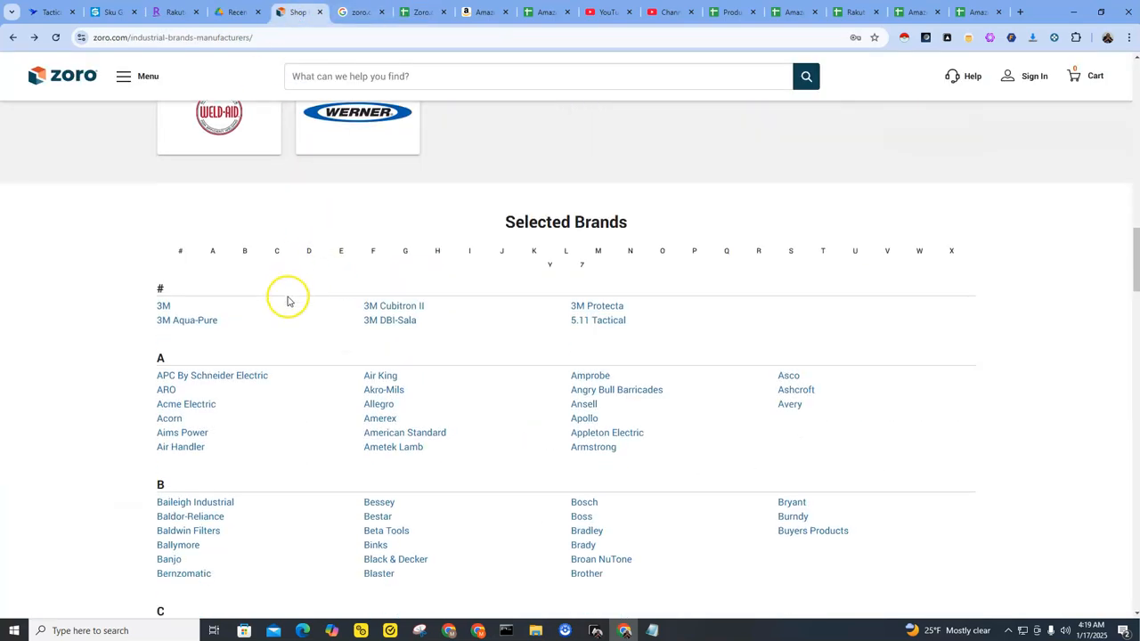
{"action": "scroll", "coordinate": [323, 298], "scroll_direction": "up", "scroll_amount": 12}
{"action": "scroll", "coordinate": [328, 334], "scroll_direction": "down", "scroll_amount": 12}
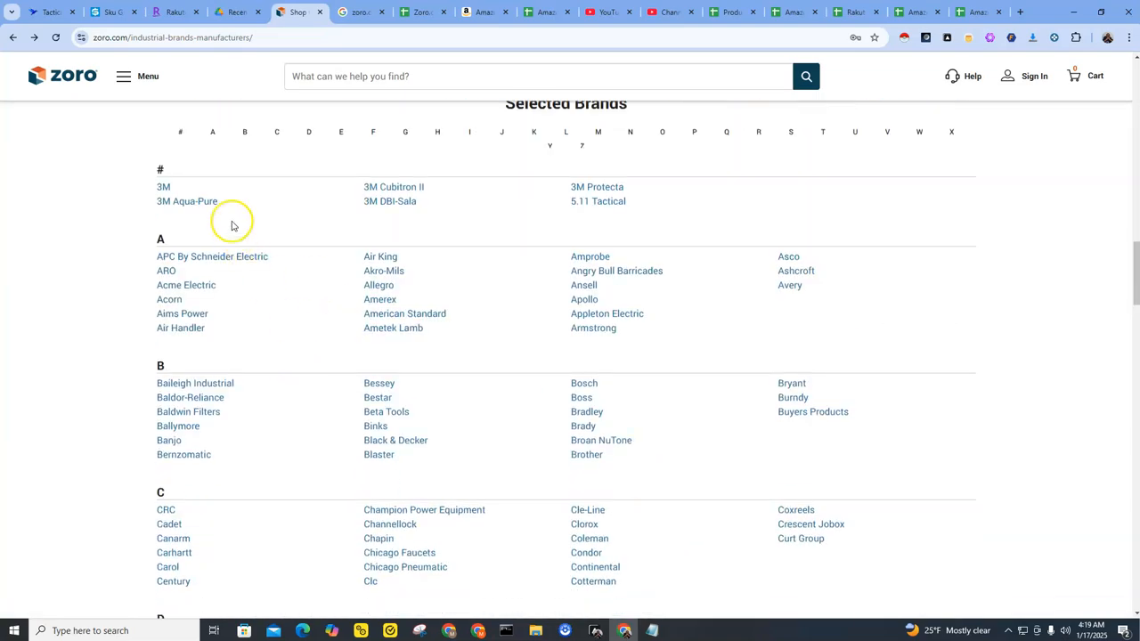
Look at the Amazon product page, the brands spreadsheet and Zoro's brands page, and return to the template's Output sheet.
{"action": "left_click", "coordinate": [479, 11]}
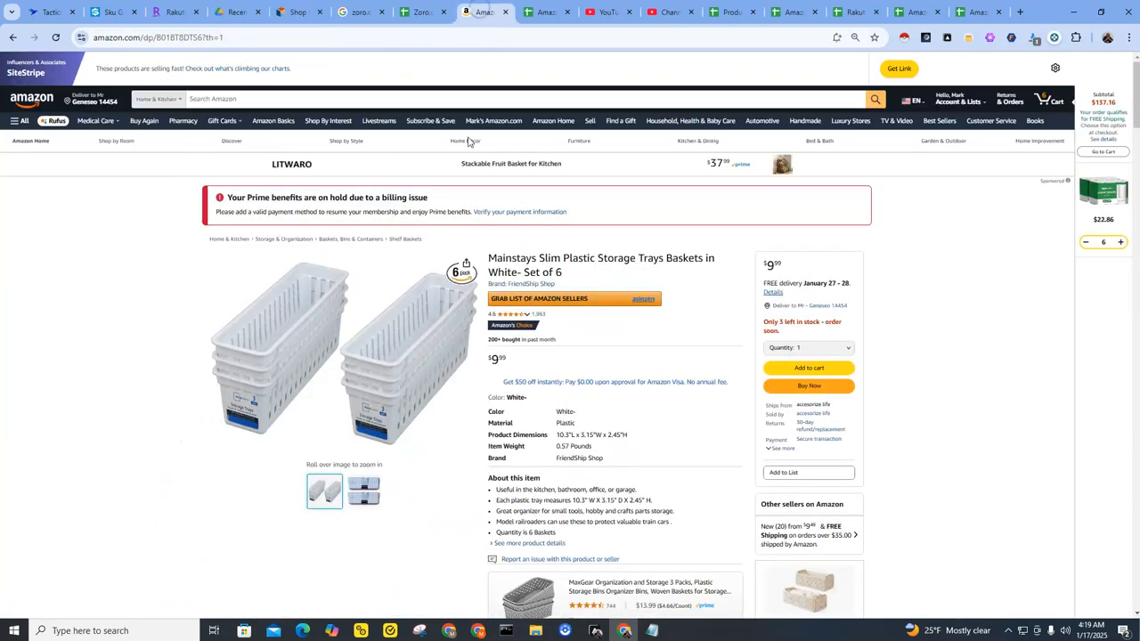
{"action": "mouse_move", "coordinate": [521, 317]}
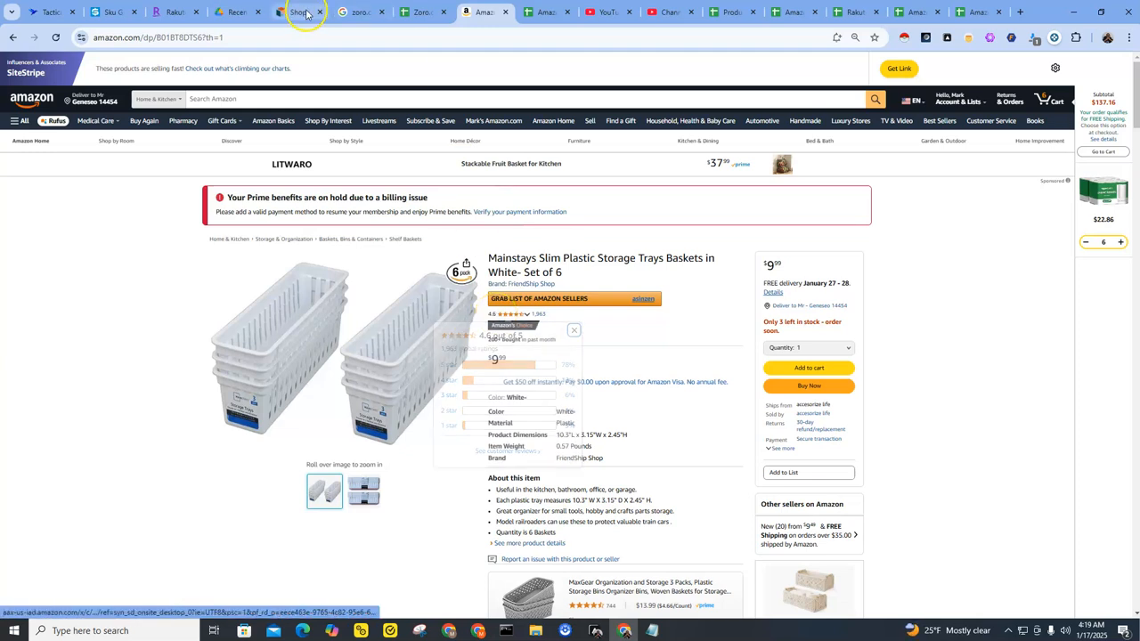
{"action": "left_click", "coordinate": [421, 12]}
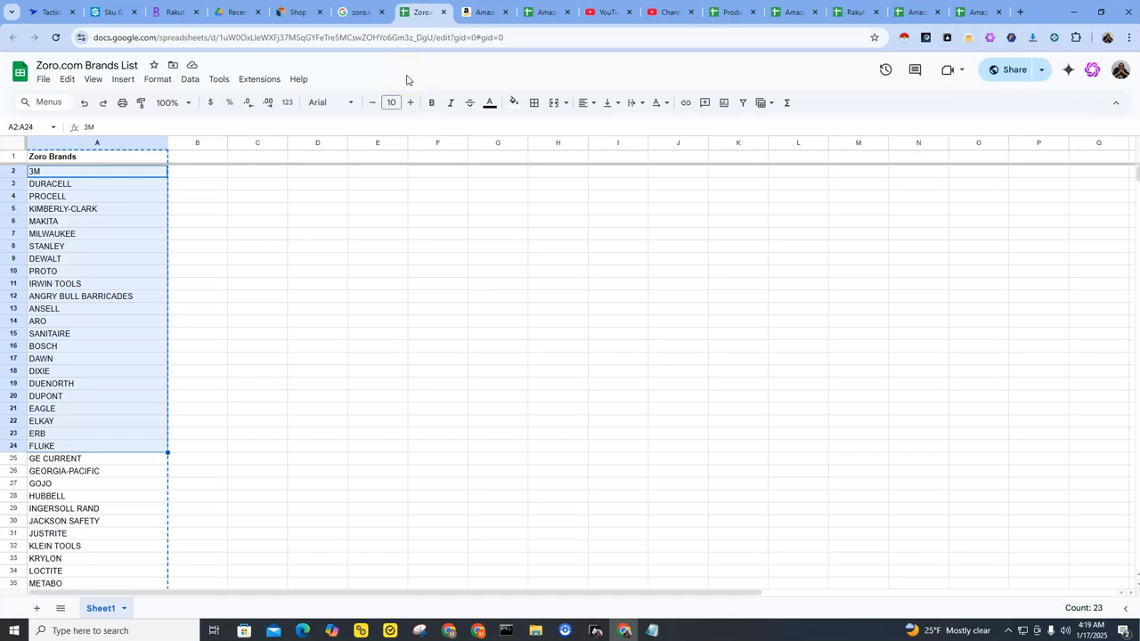
{"action": "left_click", "coordinate": [298, 12]}
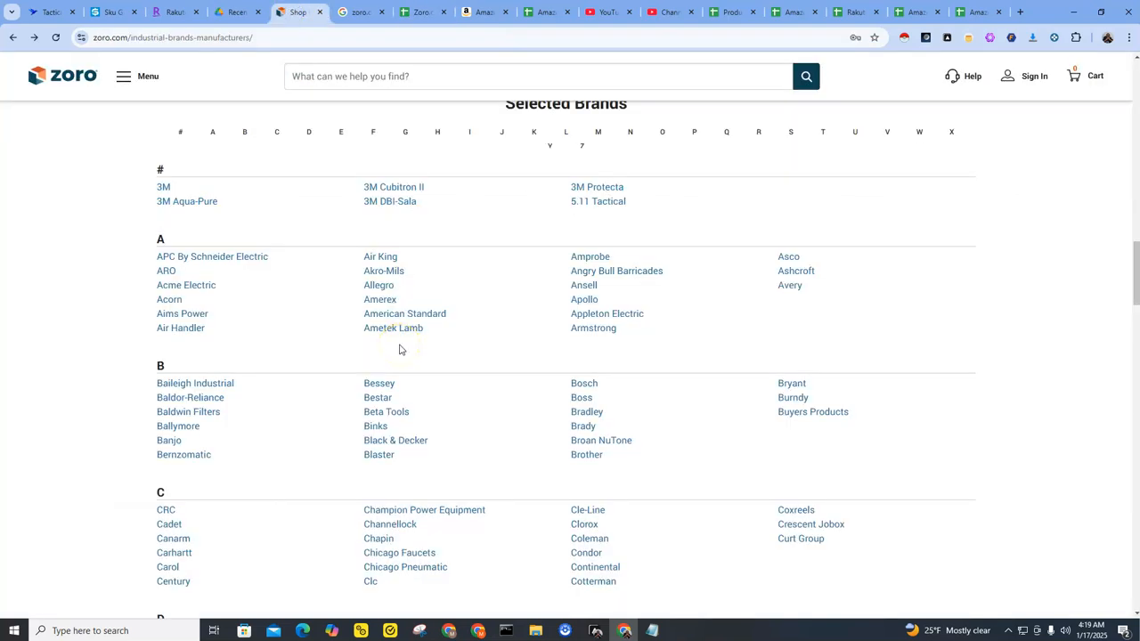
{"action": "left_click", "coordinate": [537, 12]}
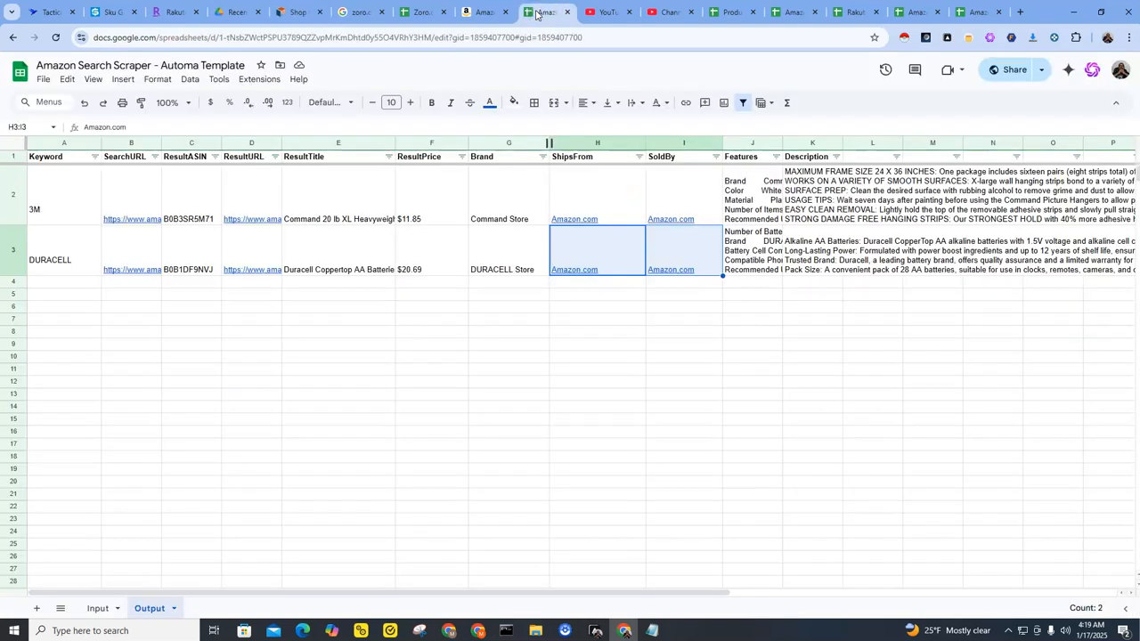
Switch to the Amazon Matcher 3.8 spreadsheet and examine the supplier product columns on its Supplier and Amazon Data sheet.
{"action": "left_click", "coordinate": [795, 13]}
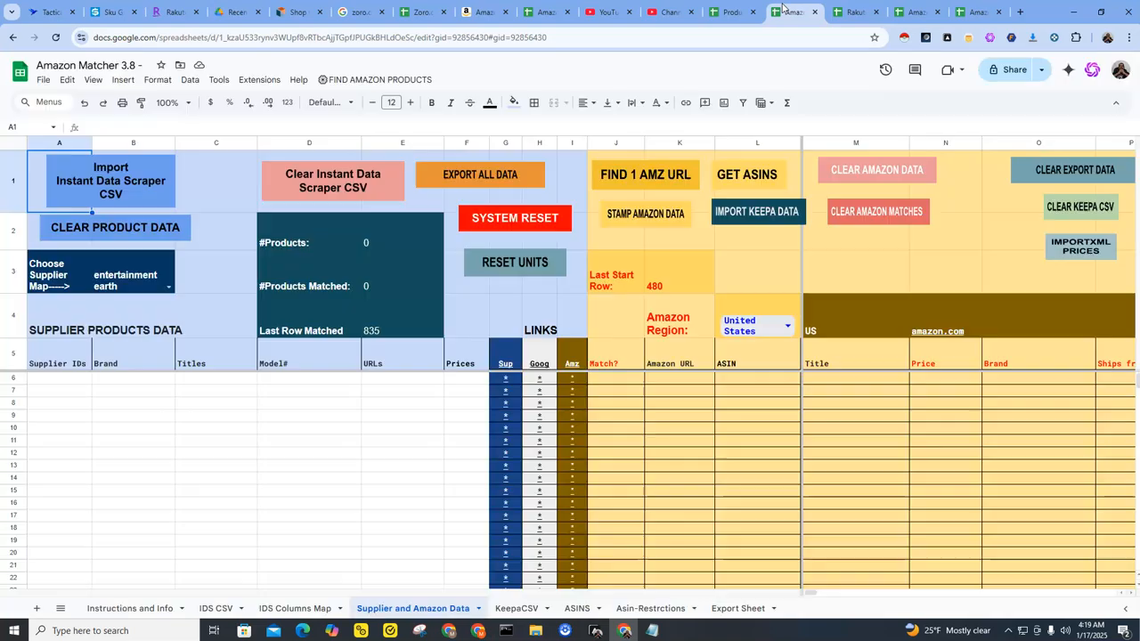
{"action": "left_click", "coordinate": [67, 378]}
{"action": "left_click", "coordinate": [160, 380]}
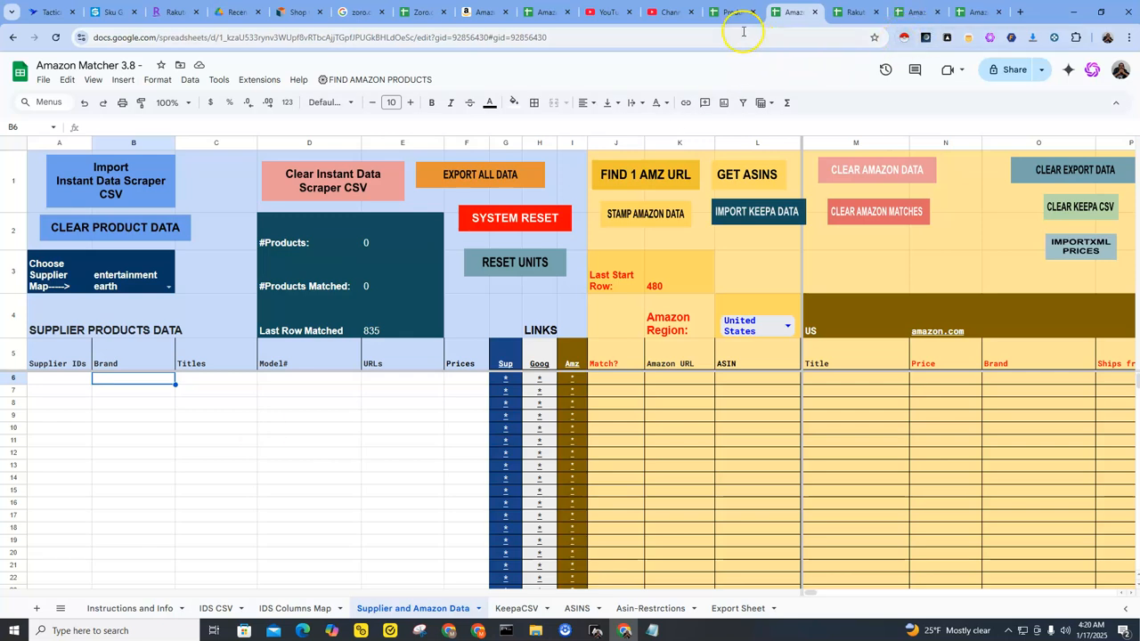
{"action": "left_click_drag", "start_coordinate": [222, 381], "coordinate": [281, 539]}
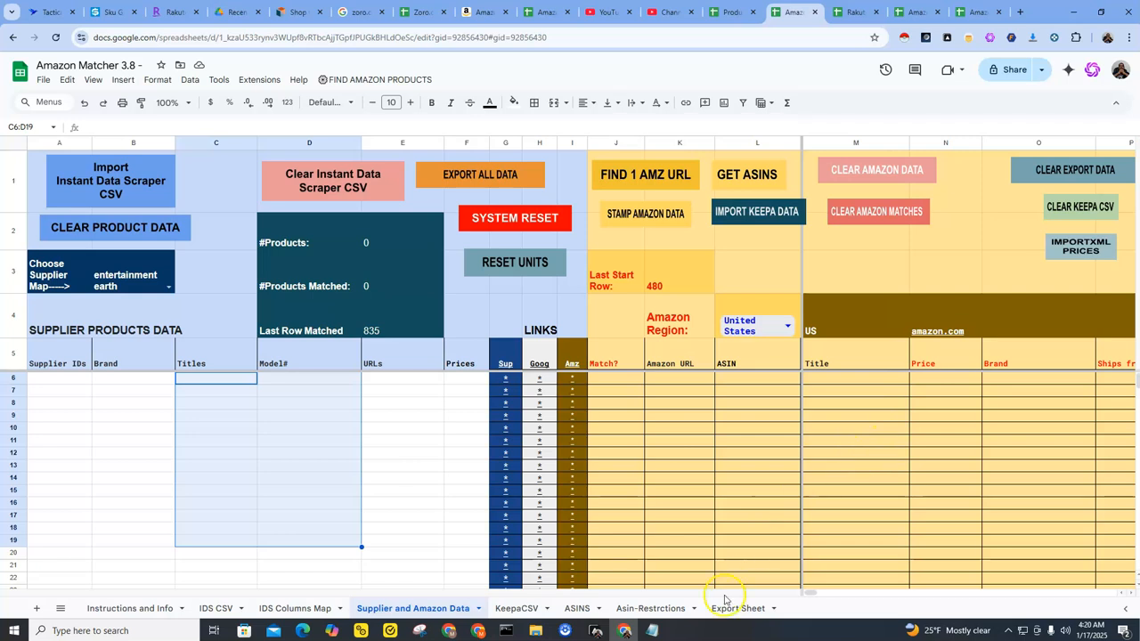
{"action": "mouse_move", "coordinate": [808, 595]}
{"action": "left_mouse_down"}
{"action": "mouse_move", "coordinate": [833, 594]}
{"action": "mouse_move", "coordinate": [801, 590]}
{"action": "left_mouse_up"}
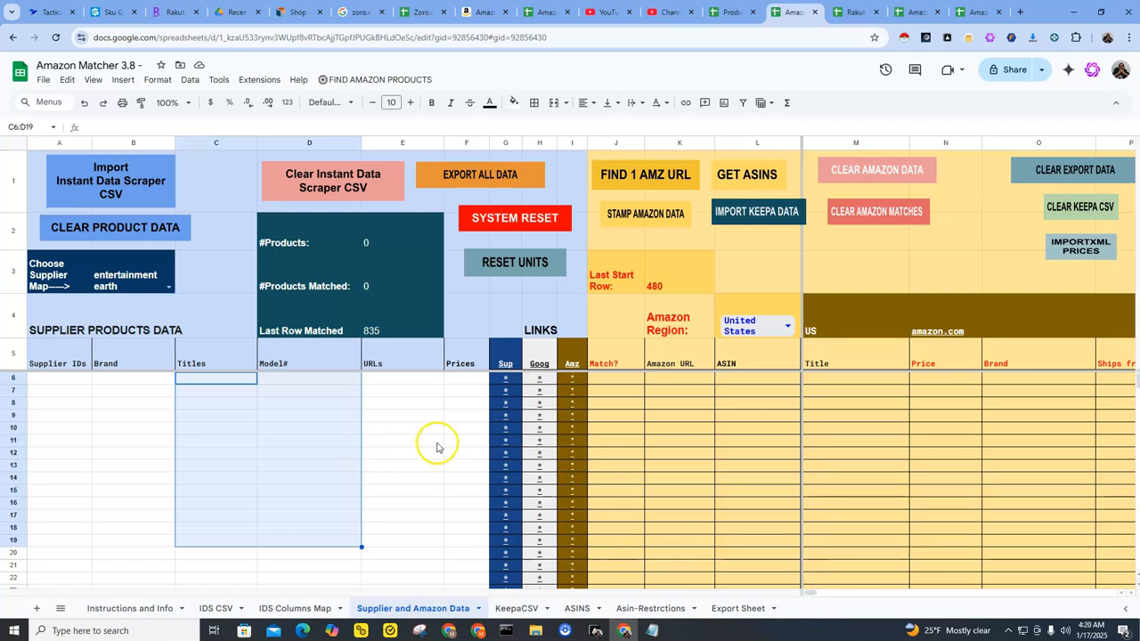
Return to the Mainstays storage trays page on Amazon and examine its product, shipping and seller details.
{"action": "left_click", "coordinate": [234, 382]}
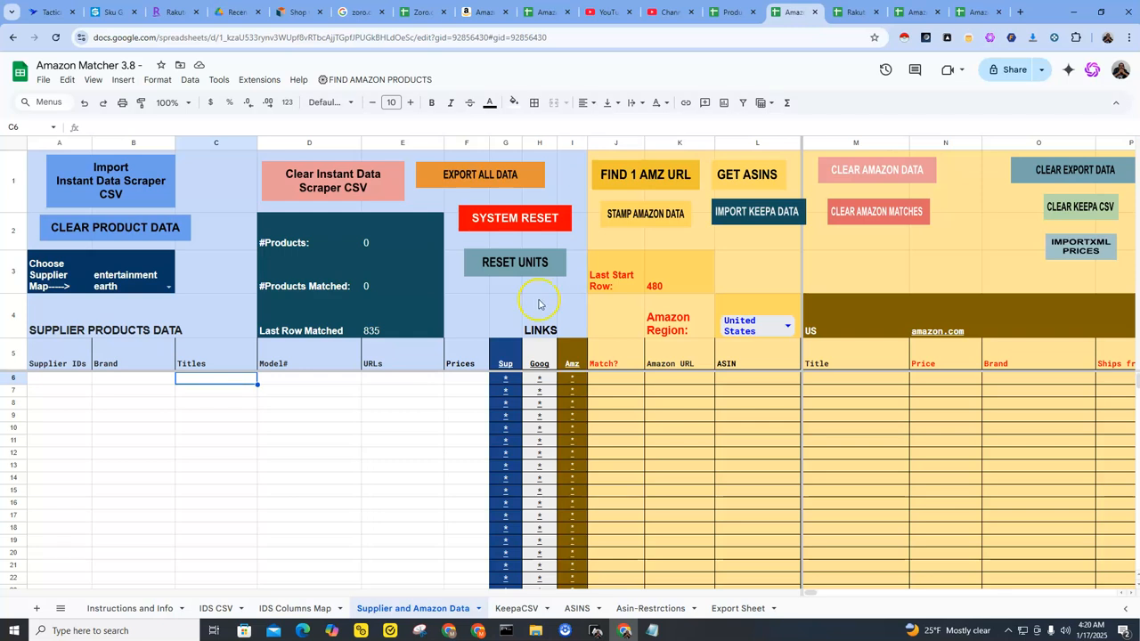
{"action": "left_click", "coordinate": [478, 12]}
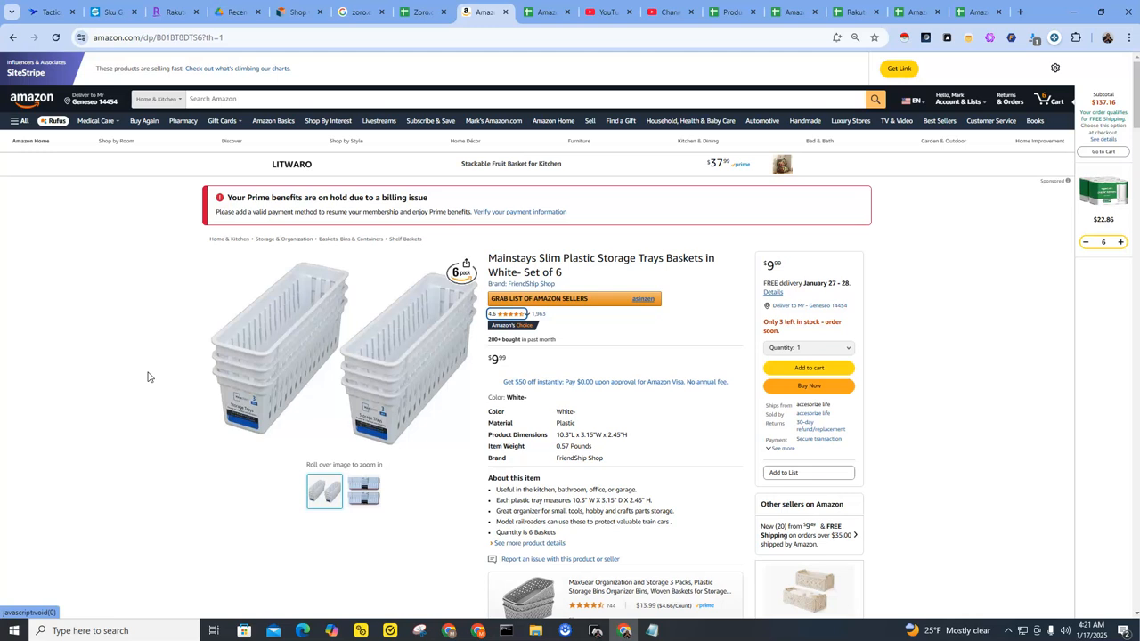
{"action": "scroll", "coordinate": [703, 428], "scroll_direction": "down", "scroll_amount": 2}
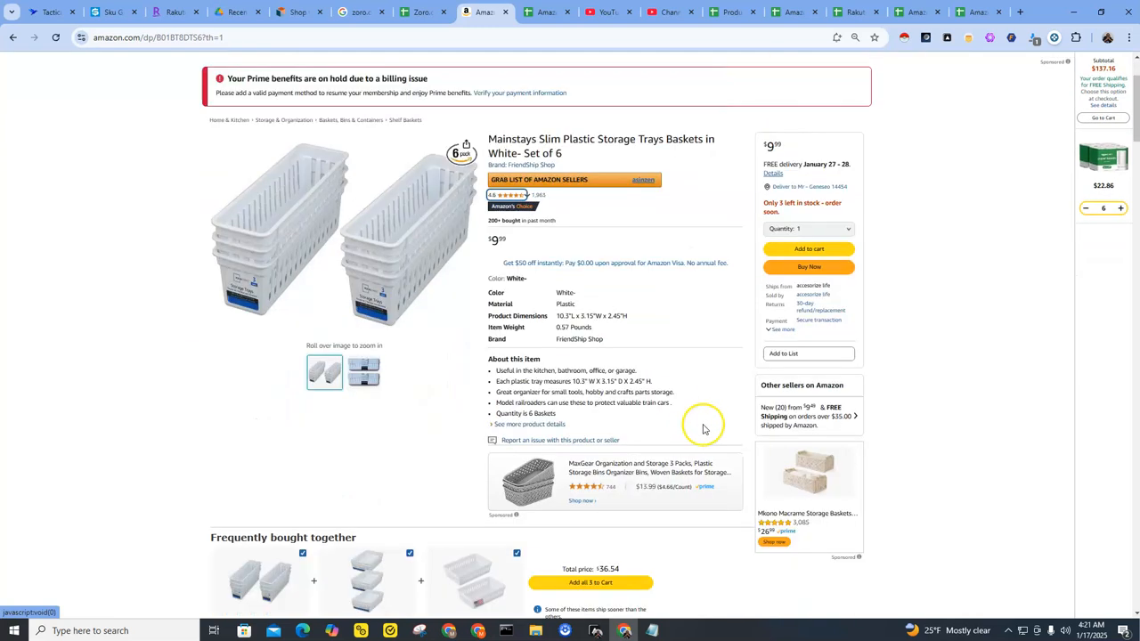
{"action": "left_click", "coordinate": [839, 280]}
{"action": "left_click", "coordinate": [837, 278]}
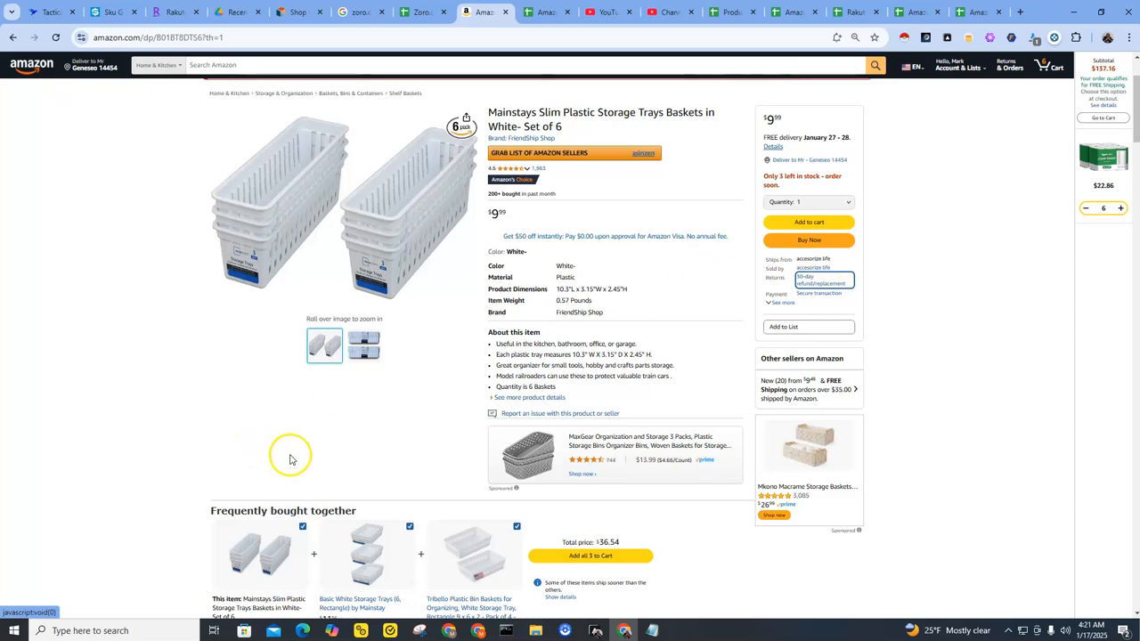
{"action": "scroll", "coordinate": [287, 463], "scroll_direction": "up", "scroll_amount": 3}
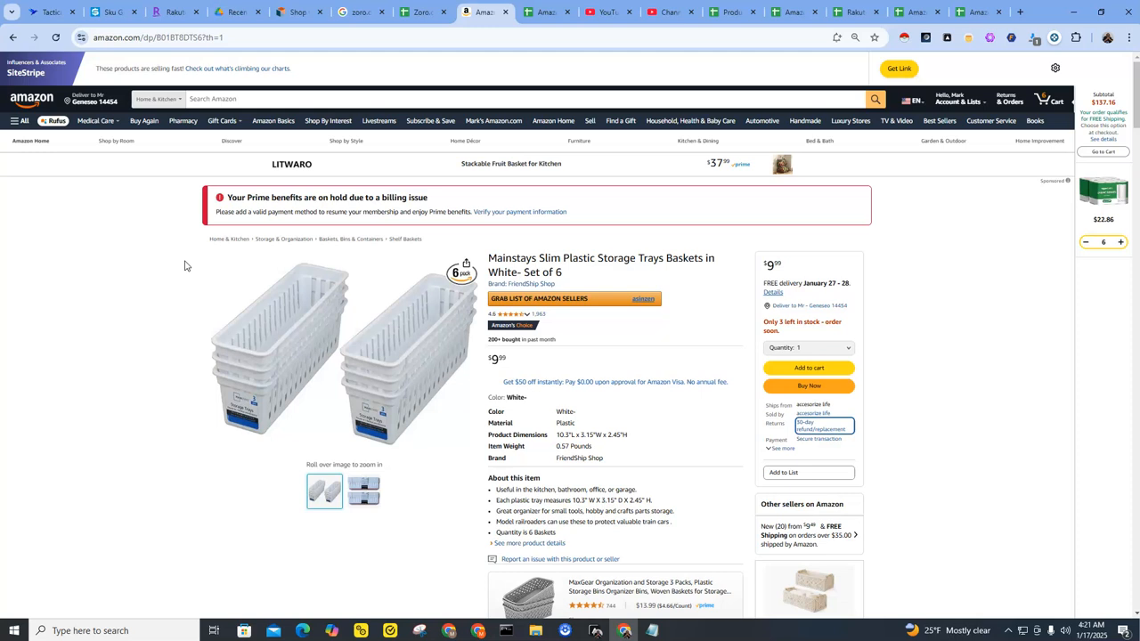
Look through the Amazon Matches and Brands and Suppliers Lists sheets for sellers, plus the Rakuten Brands and Zoro.com Brands lists.
{"action": "left_click", "coordinate": [732, 13]}
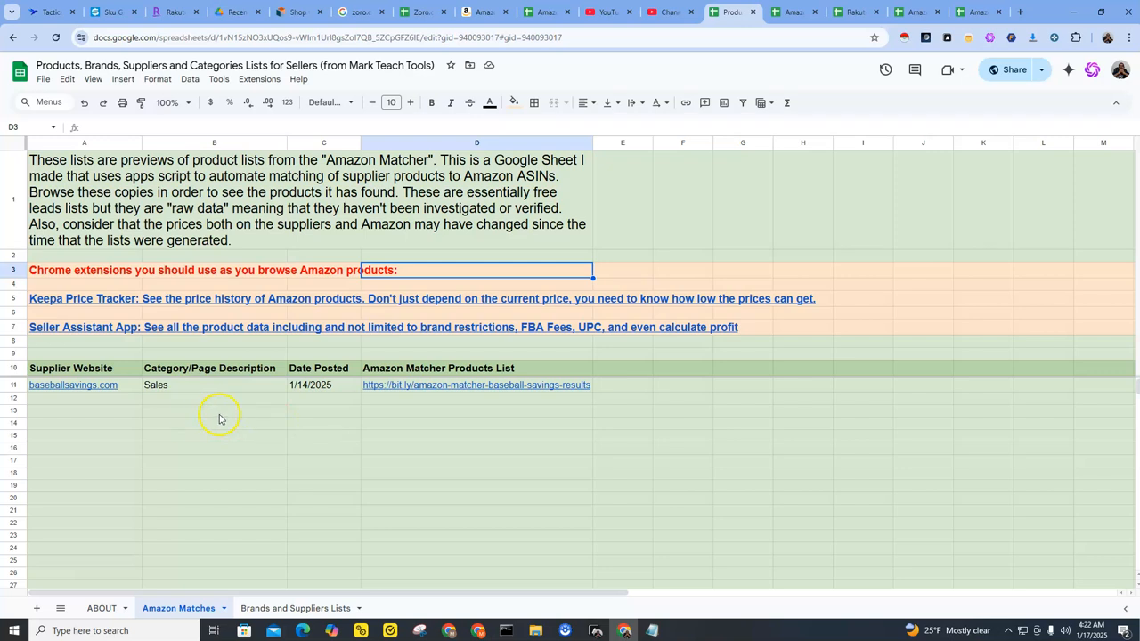
{"action": "mouse_move", "coordinate": [89, 392]}
{"action": "left_click", "coordinate": [294, 609]}
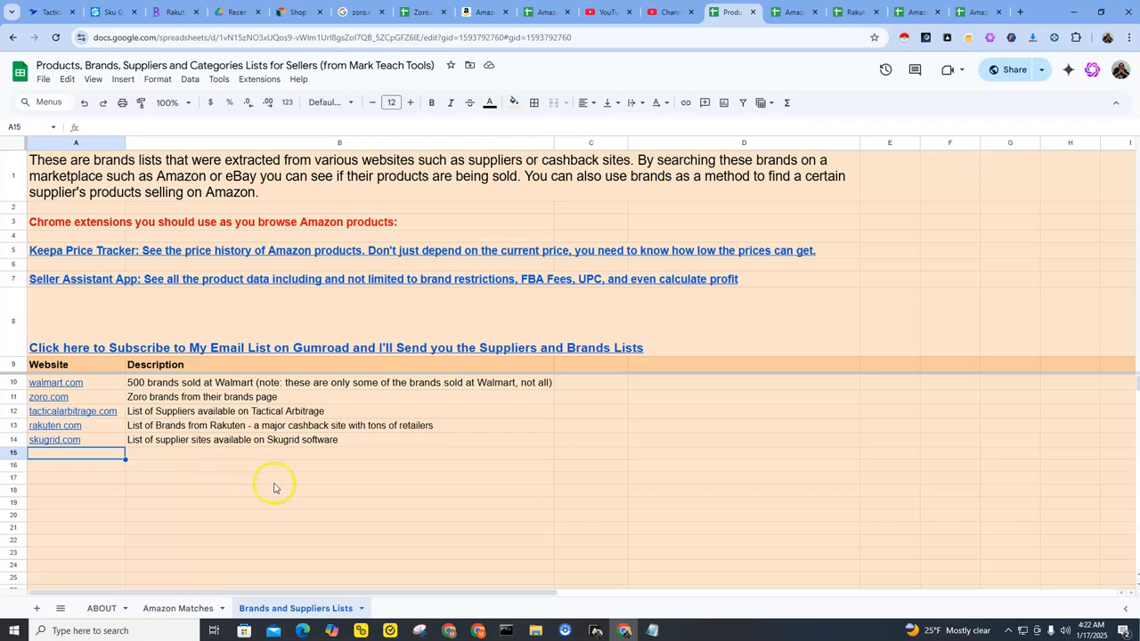
{"action": "left_click", "coordinate": [183, 606]}
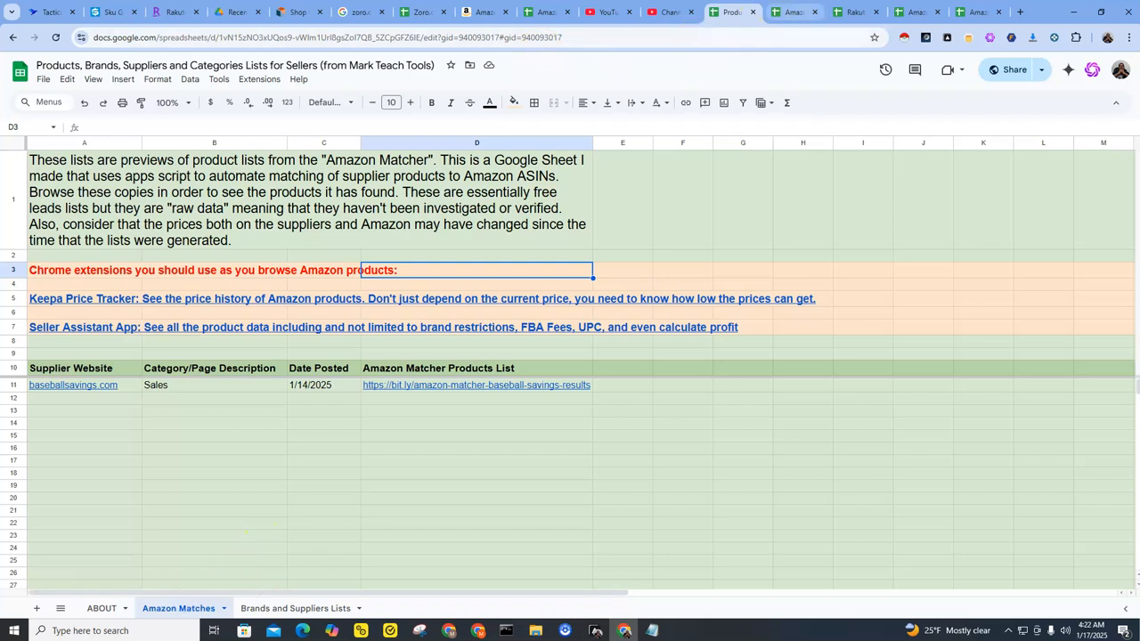
{"action": "left_click", "coordinate": [848, 13]}
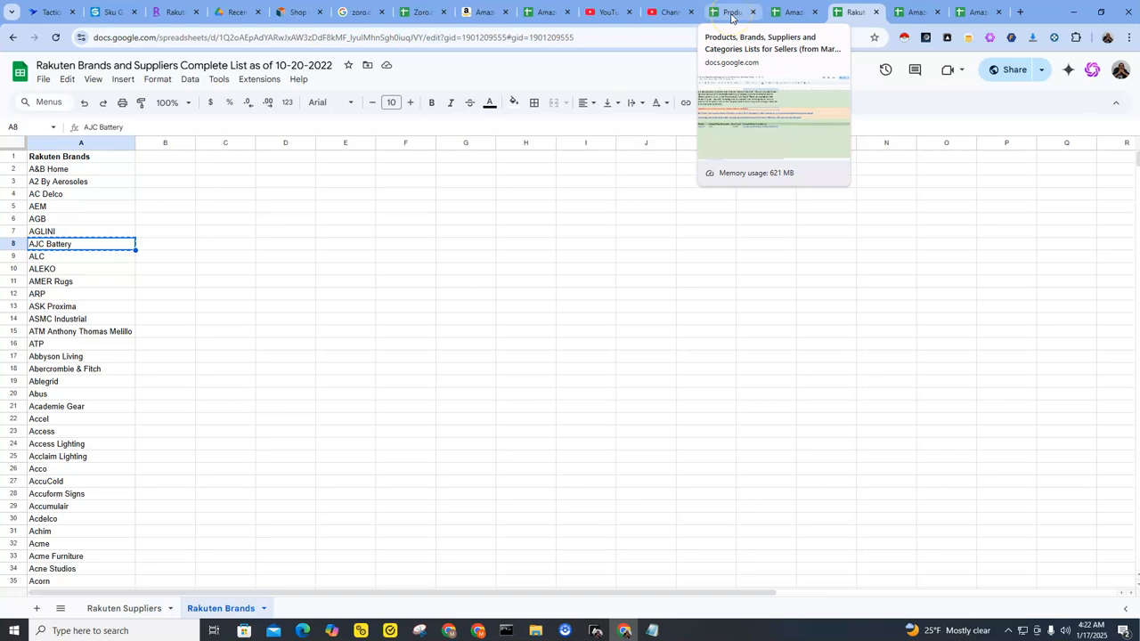
{"action": "left_click", "coordinate": [421, 13]}
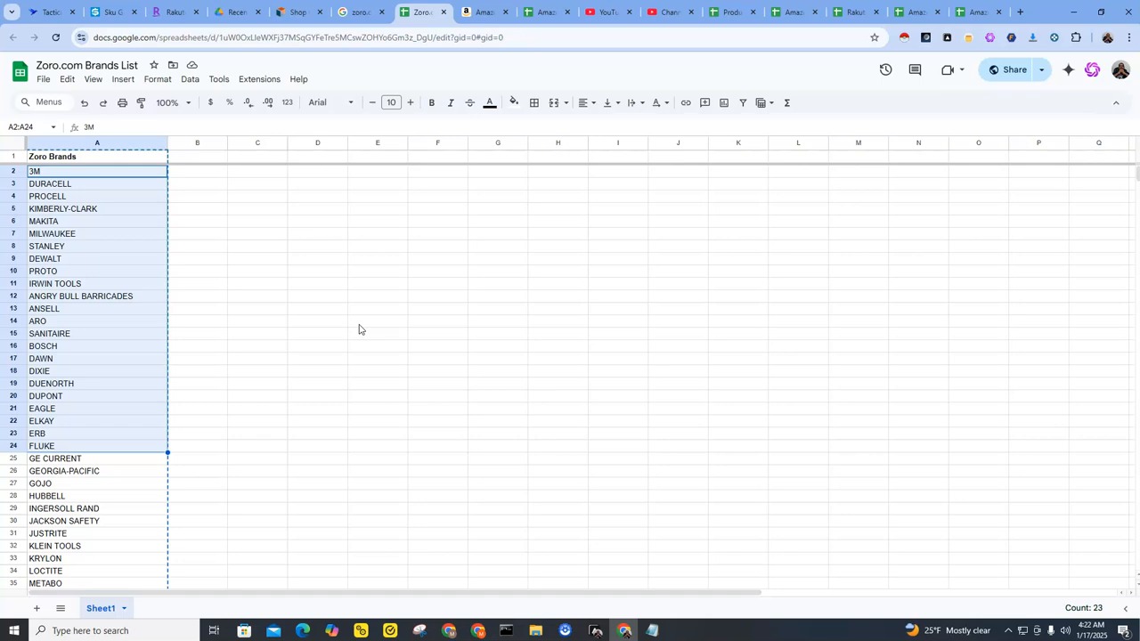
Look at the Amazon Search Scraper workflow in Automa, and return to the spreadsheet template to view its Input sheet.
{"action": "left_click", "coordinate": [604, 624]}
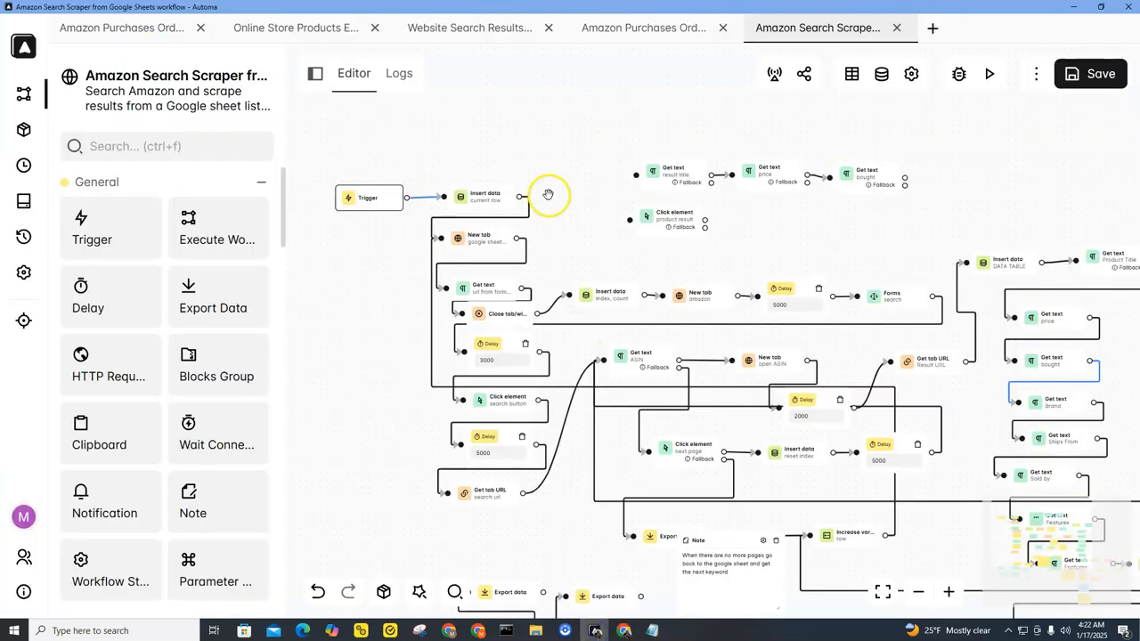
{"action": "left_click", "coordinate": [1075, 9]}
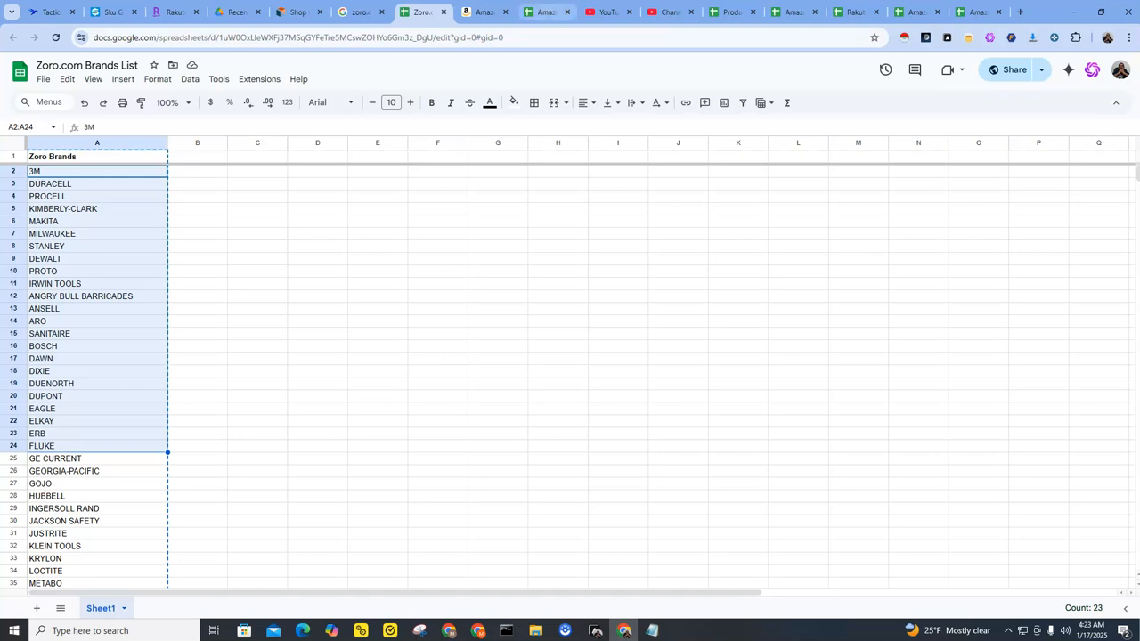
{"action": "left_click", "coordinate": [545, 12]}
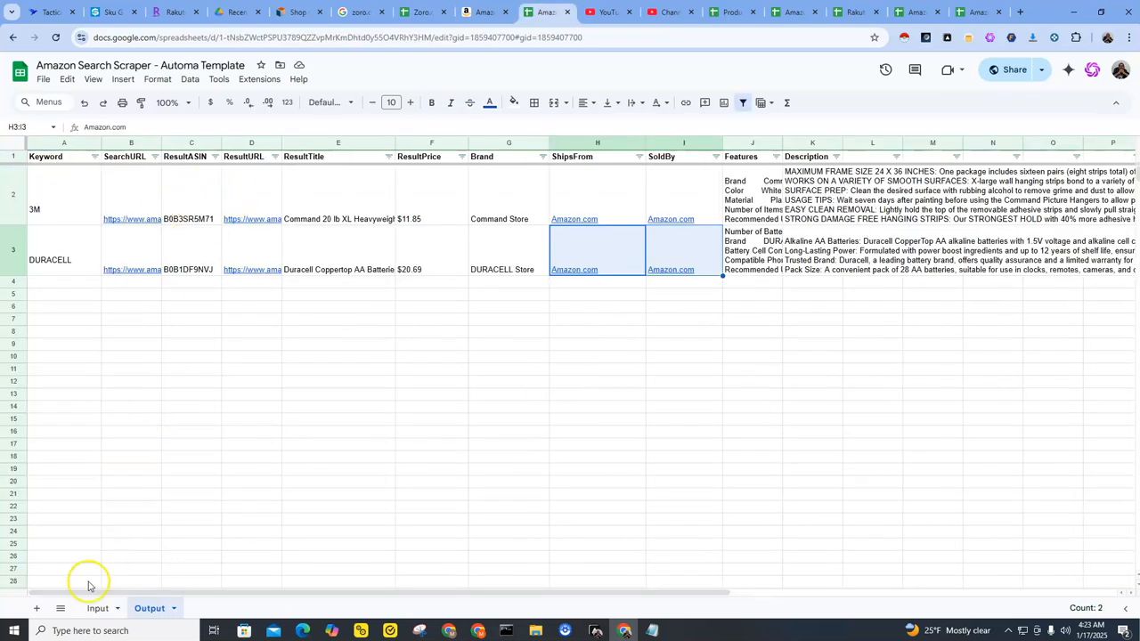
{"action": "left_click", "coordinate": [92, 607]}
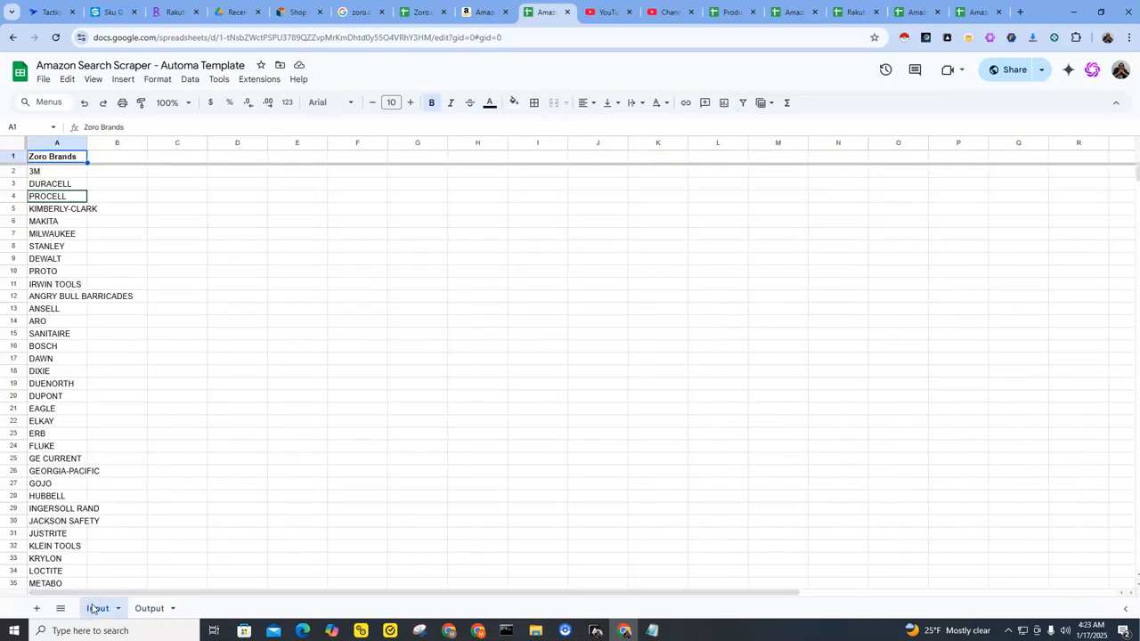